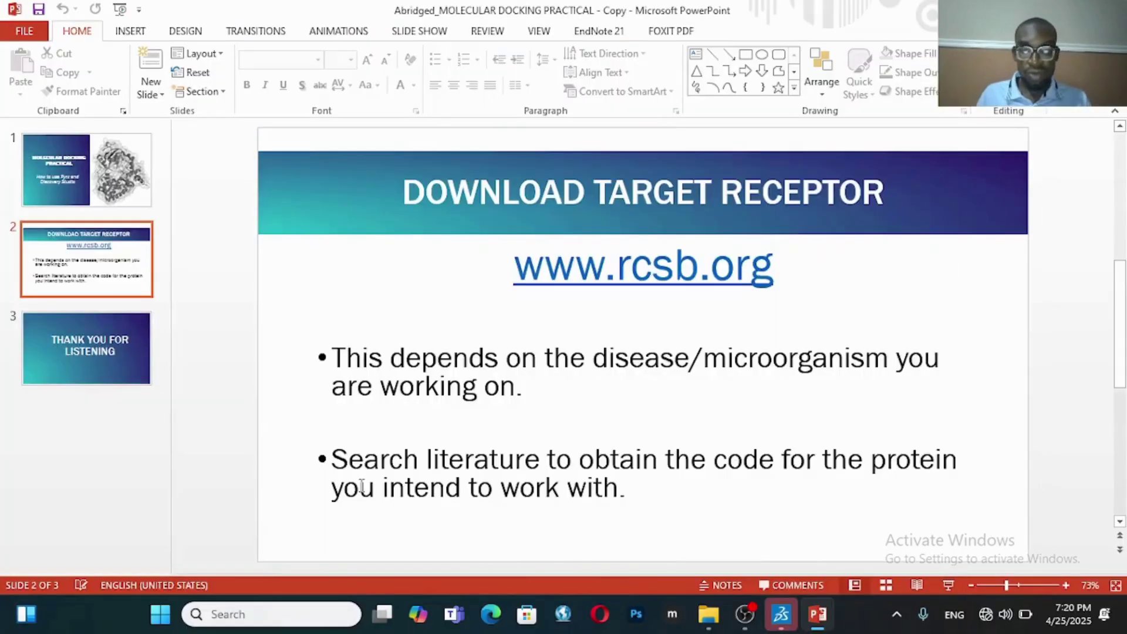
Step: Switch from the PowerPoint receptor-download slide to Discovery Studio Visualizer showing 1k3a_no ligand
left_click(781, 614)
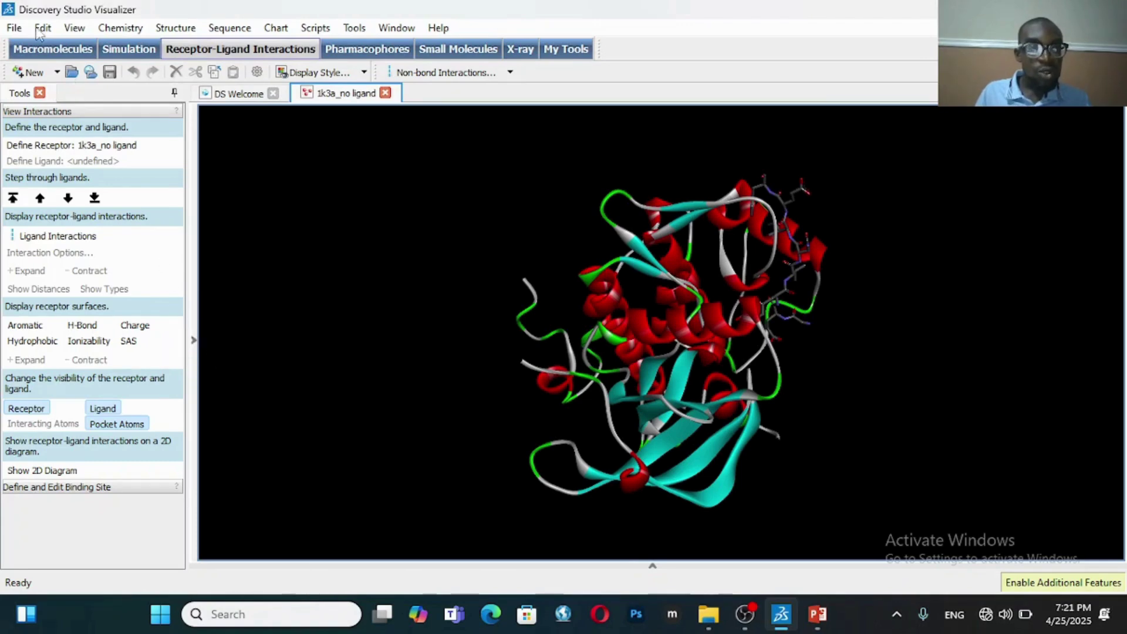
Step: Start a new empty molecule window in Discovery Studio Visualizer
left_click(14, 30)
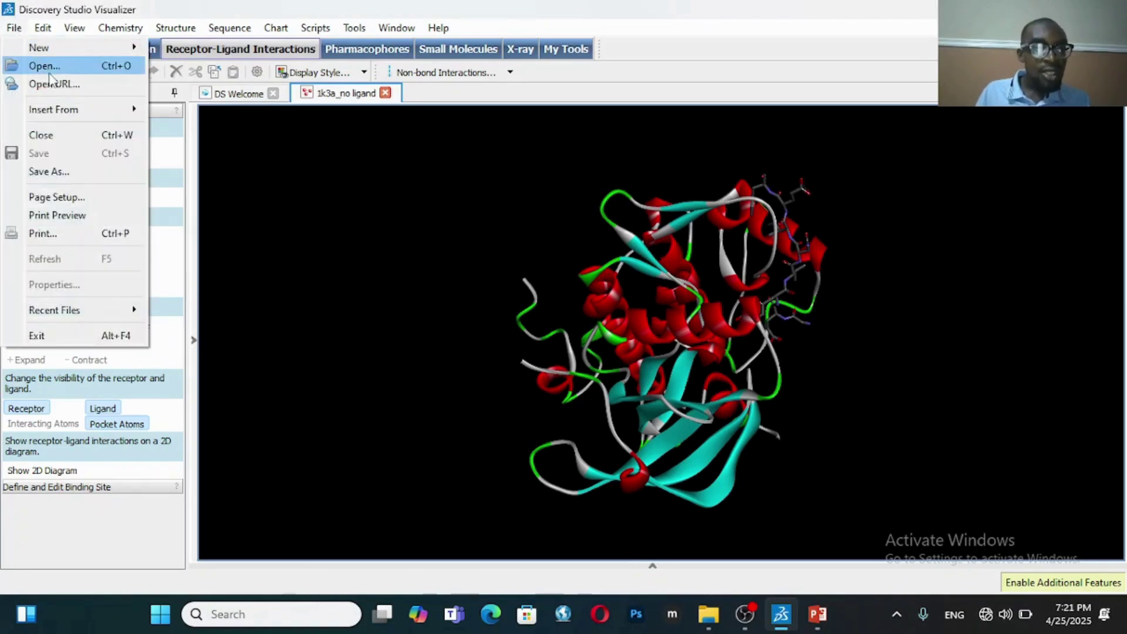
mouse_move(54, 57)
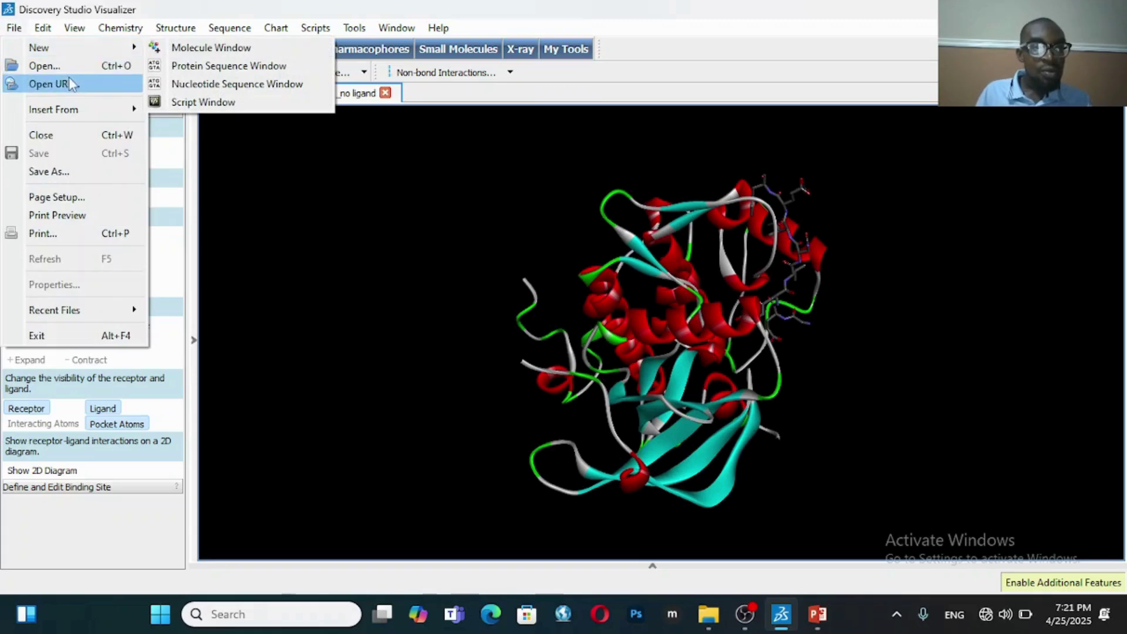
left_click(169, 47)
Step: Choose the 1ir3 structure file to insert into the new window
left_click(24, 30)
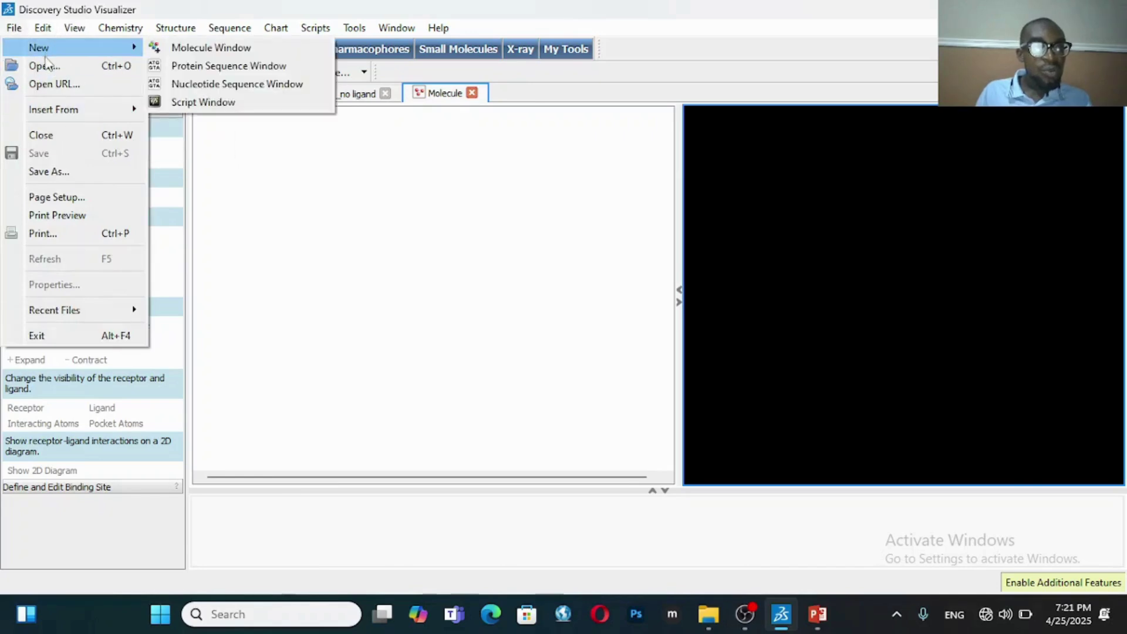
mouse_move(69, 113)
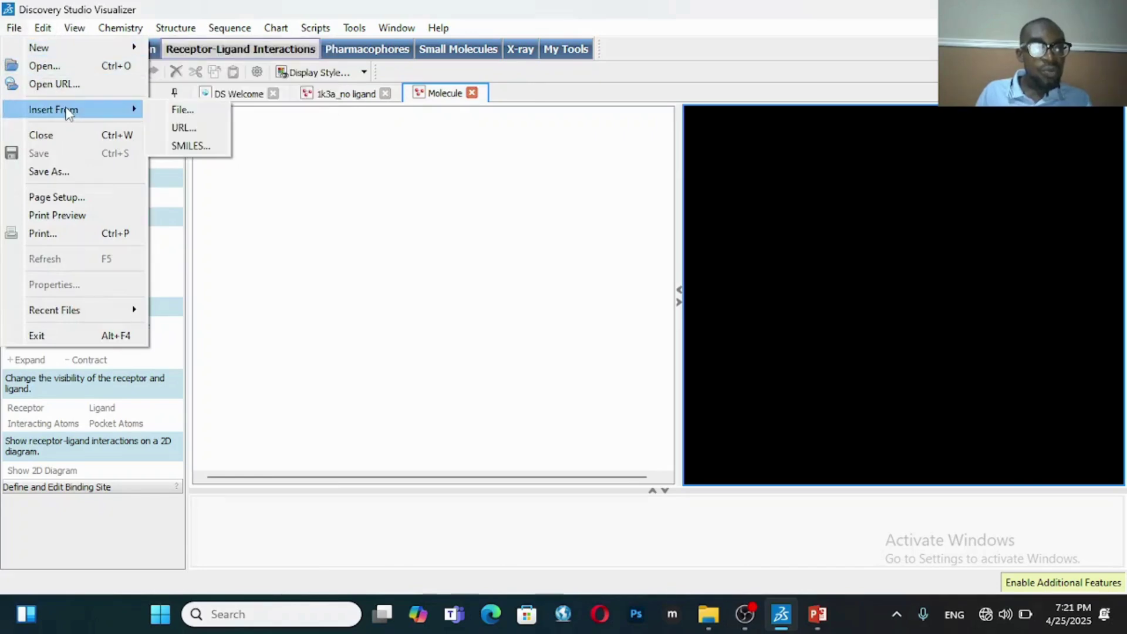
left_click(172, 110)
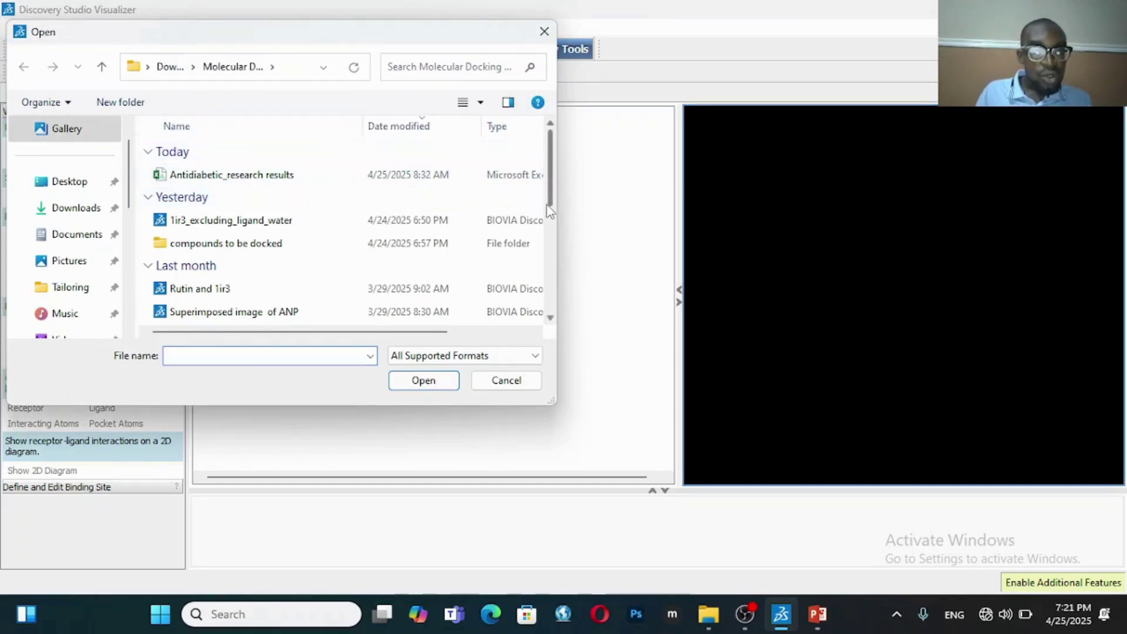
left_click_drag(549, 211, 553, 316)
left_click(432, 312)
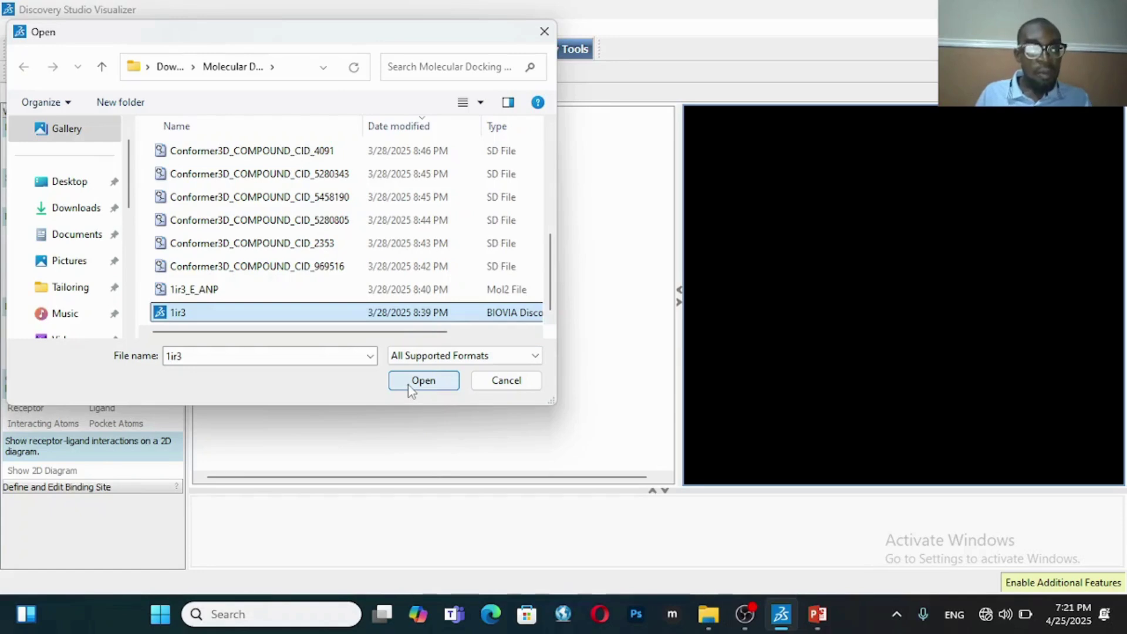
Step: Load 1ir3 and expand its hierarchy to browse chains A and B
left_click(423, 380)
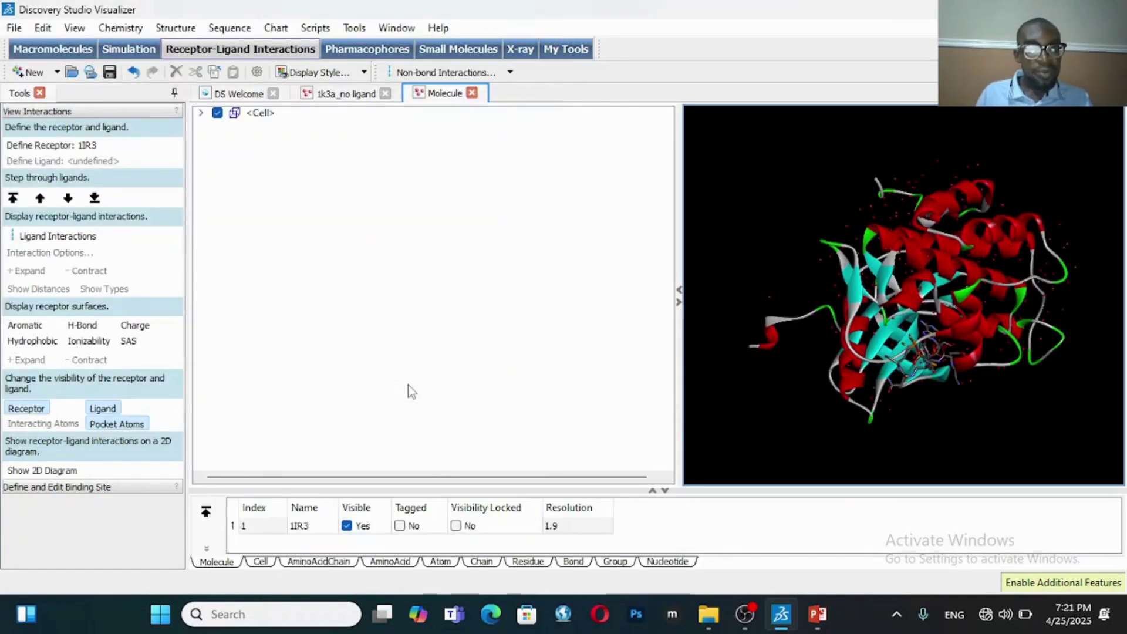
left_click(202, 121)
left_click(201, 114)
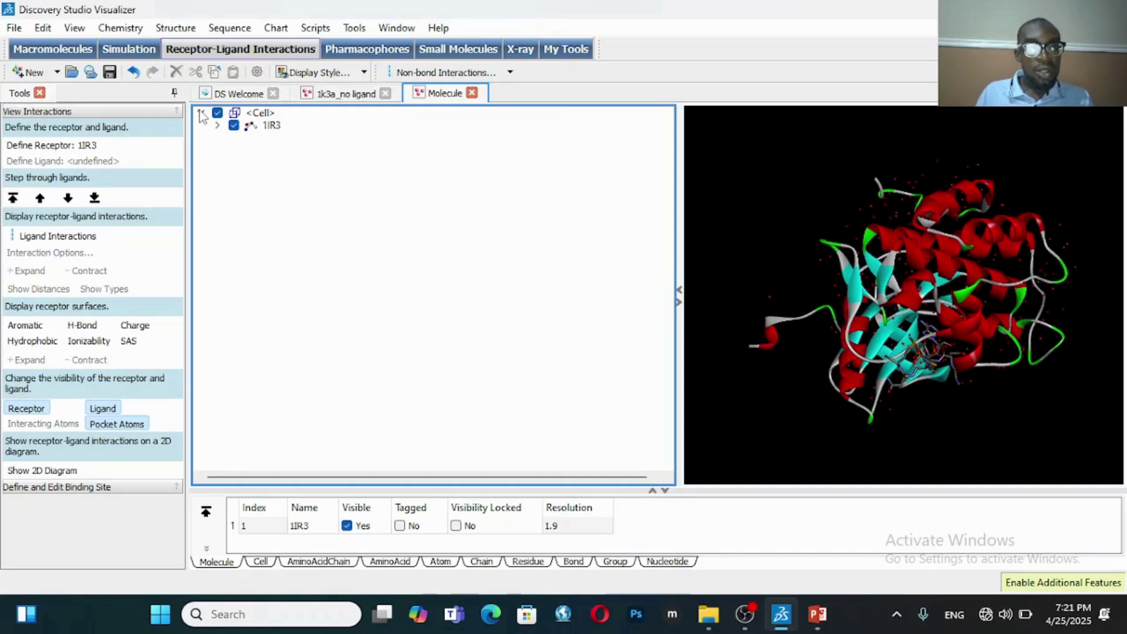
left_click(217, 125)
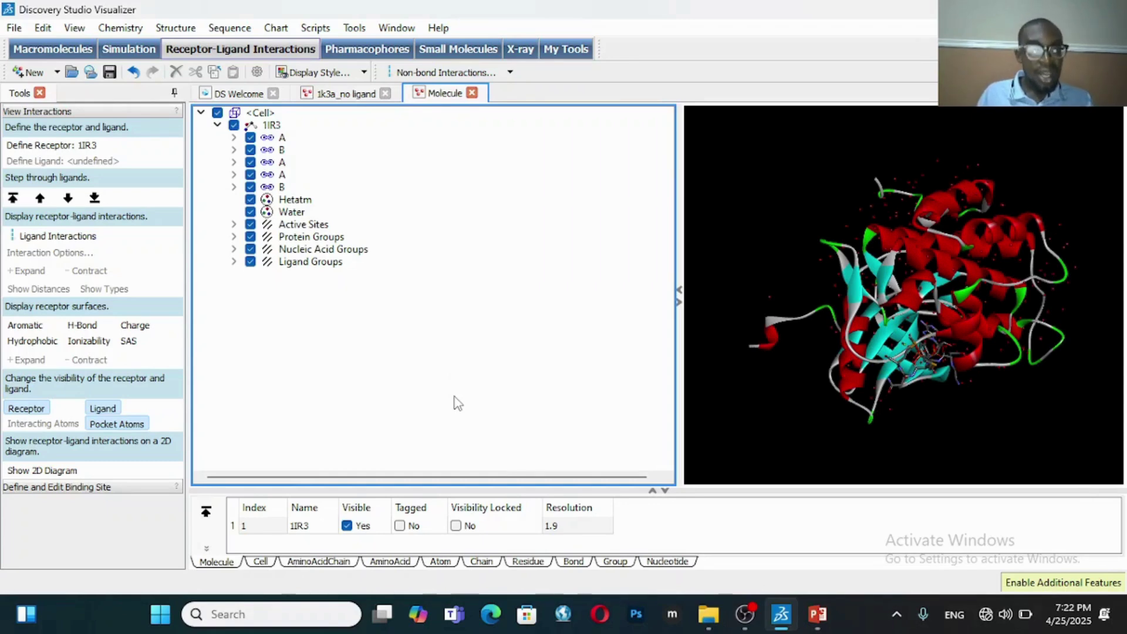
left_click(234, 175)
left_click(234, 175)
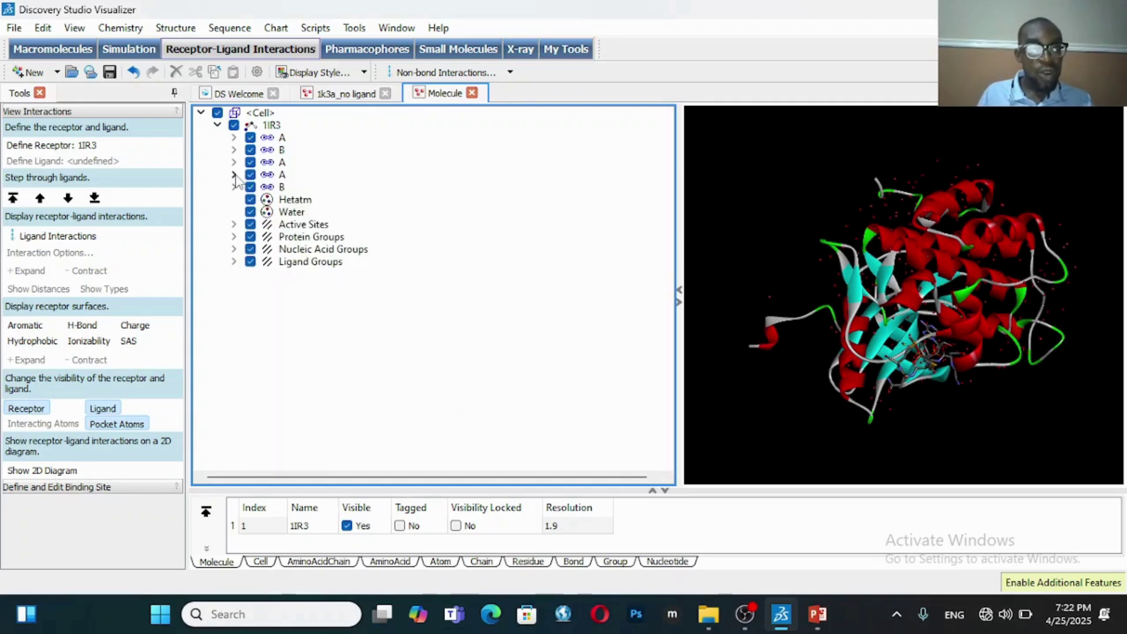
left_click(235, 186)
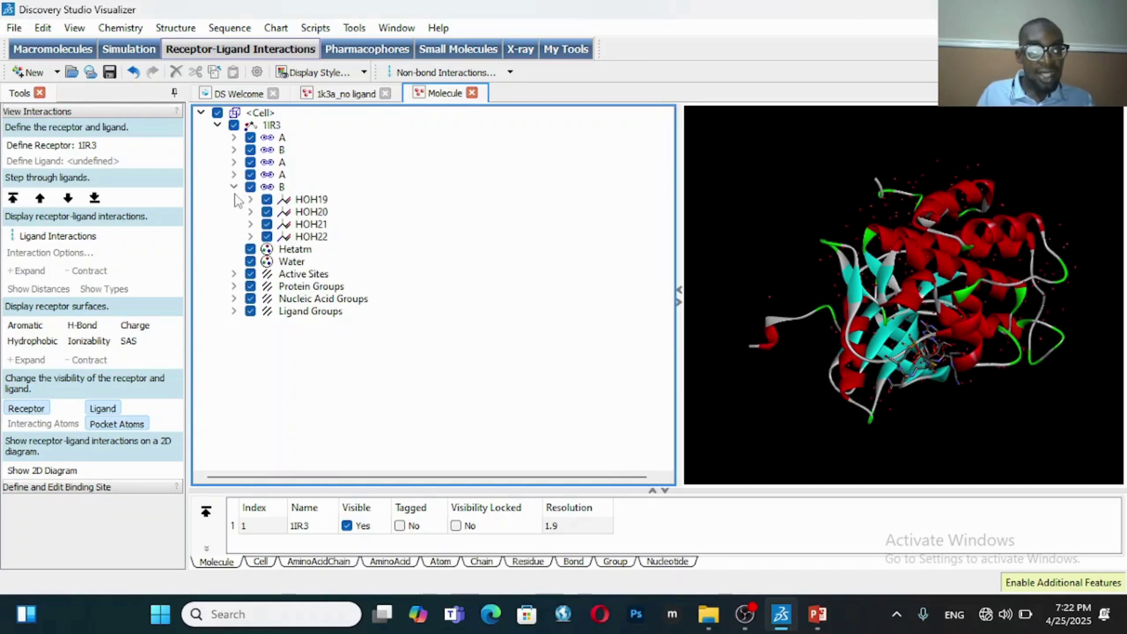
left_click(235, 187)
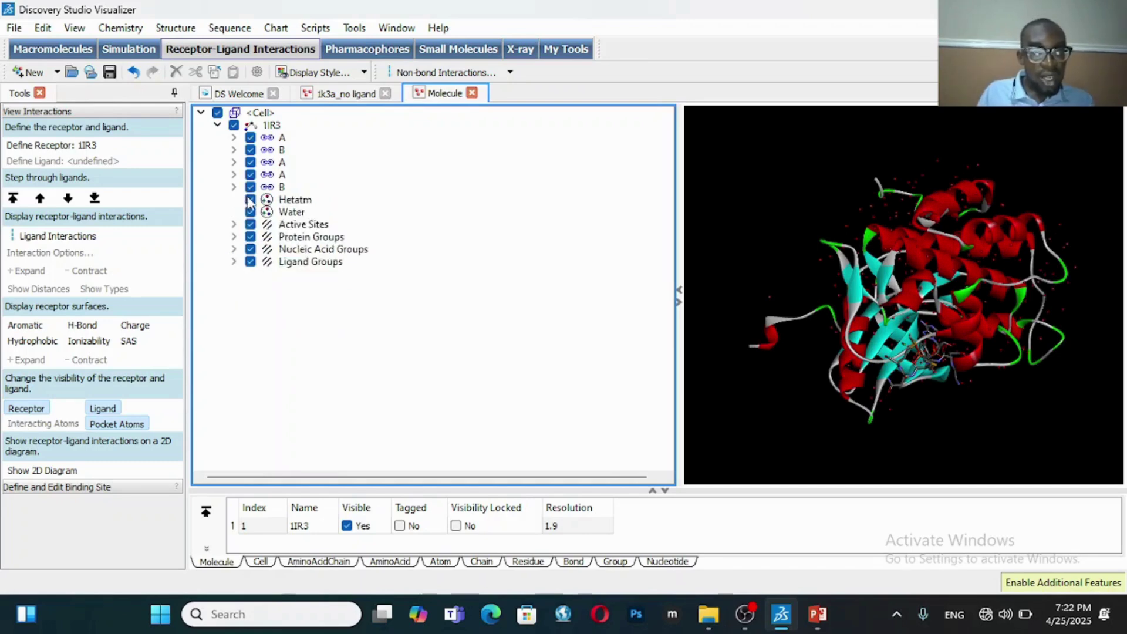
Step: Check the AC1–AC3 active sites, then reveal MG301, MG302 and ANP300 under chain A
left_click(242, 227)
left_click(234, 225)
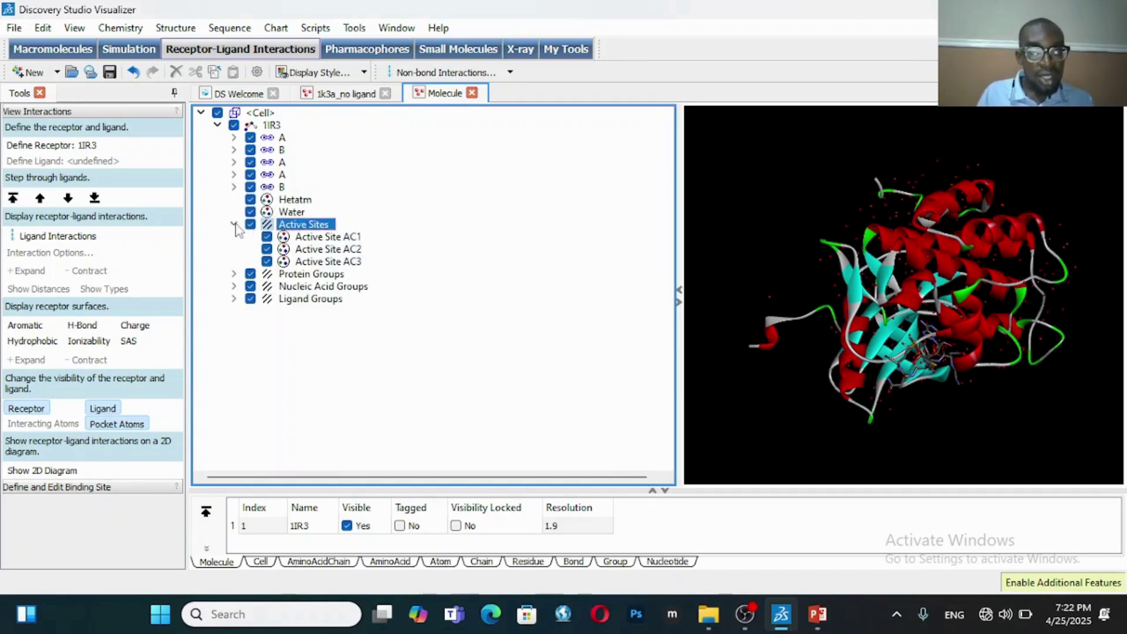
left_click(234, 225)
left_click(234, 150)
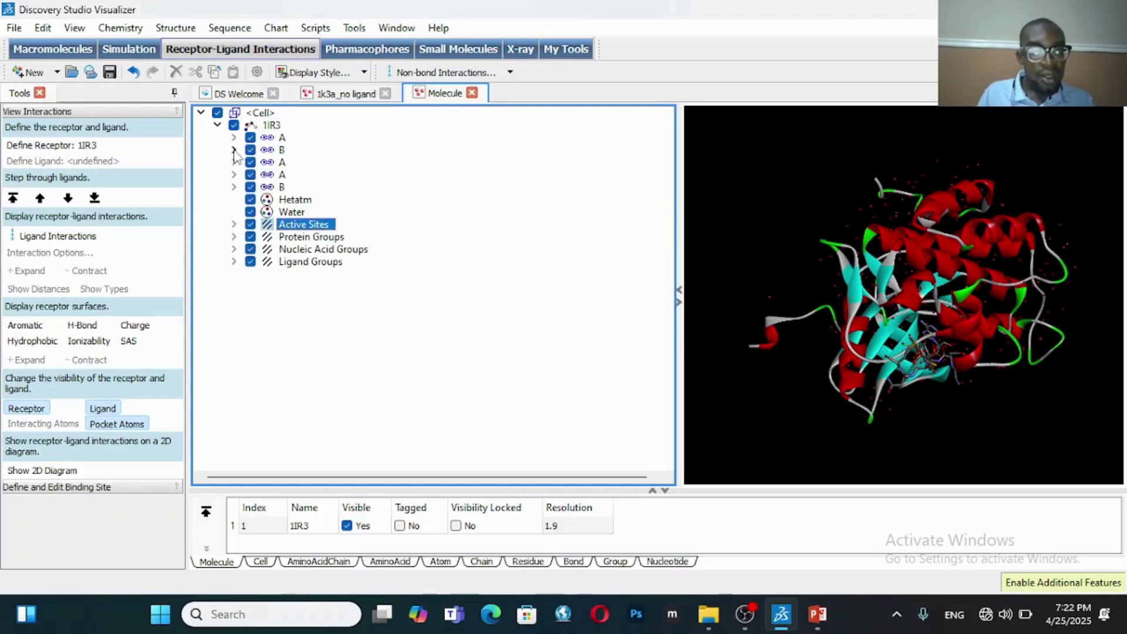
left_click(234, 162)
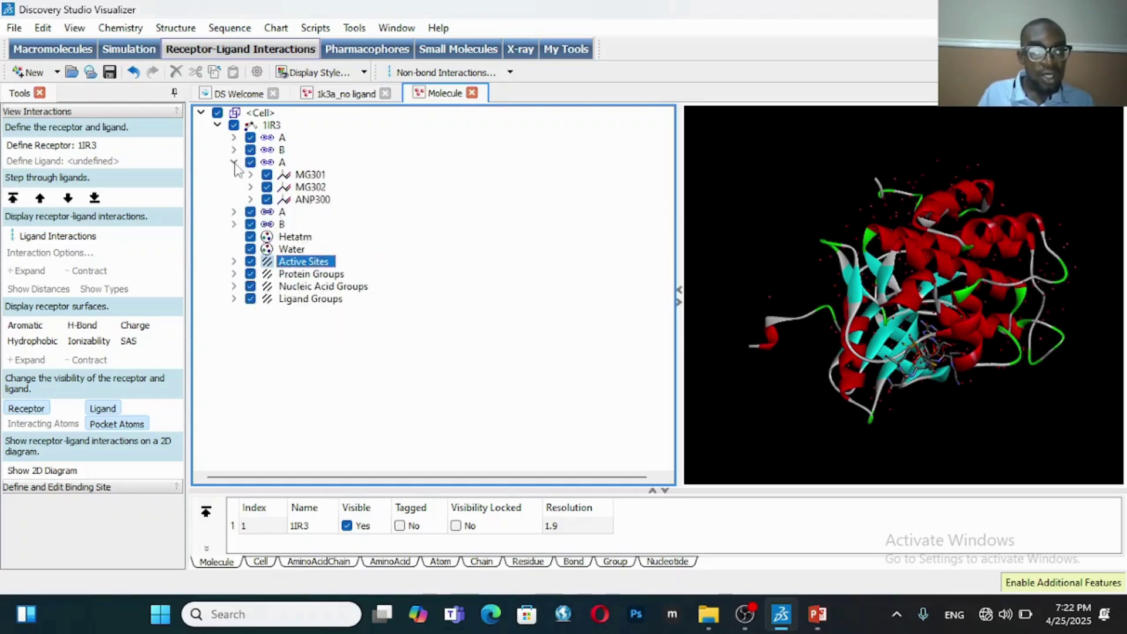
Step: Open ANP300's attributes and select its XYZ value -23.766484 29.155032 6.974548
left_click(315, 201)
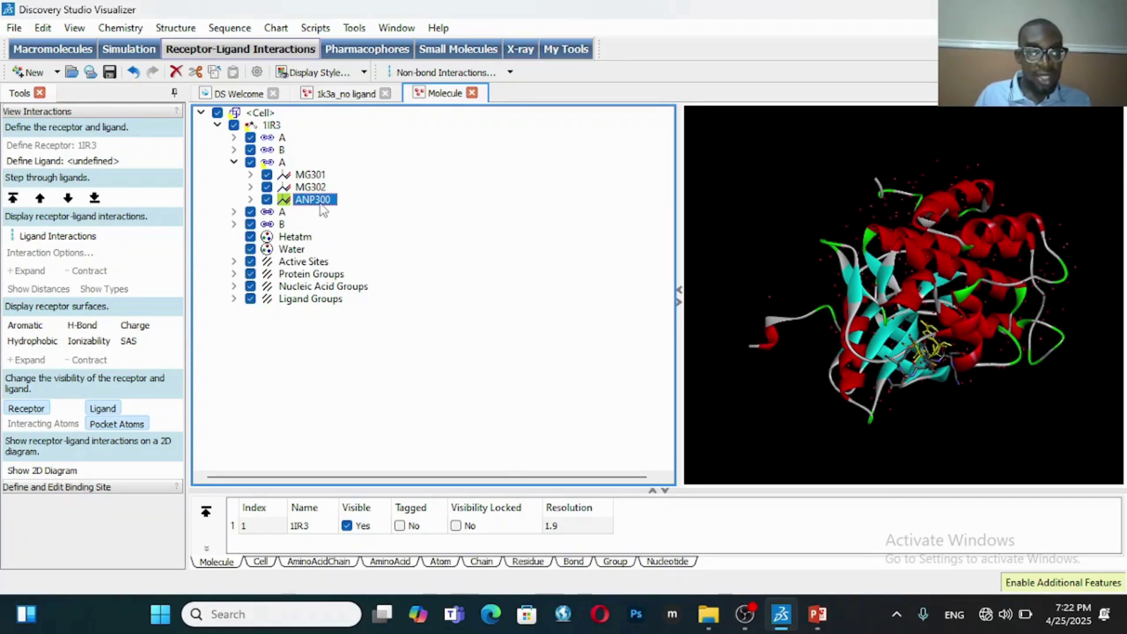
right_click(322, 205)
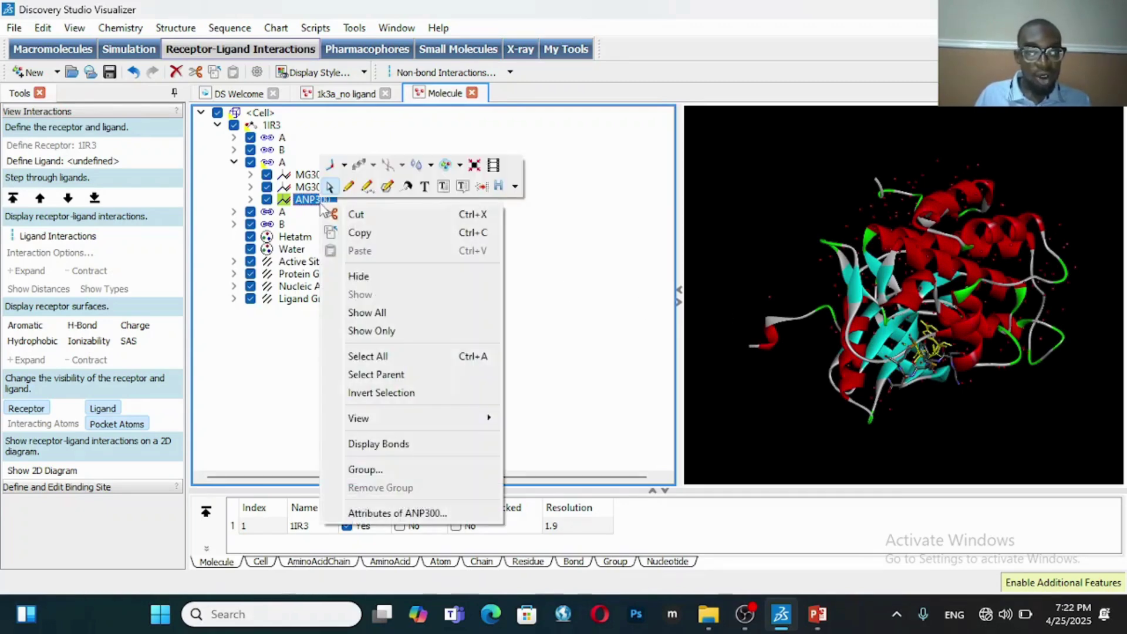
left_click(410, 514)
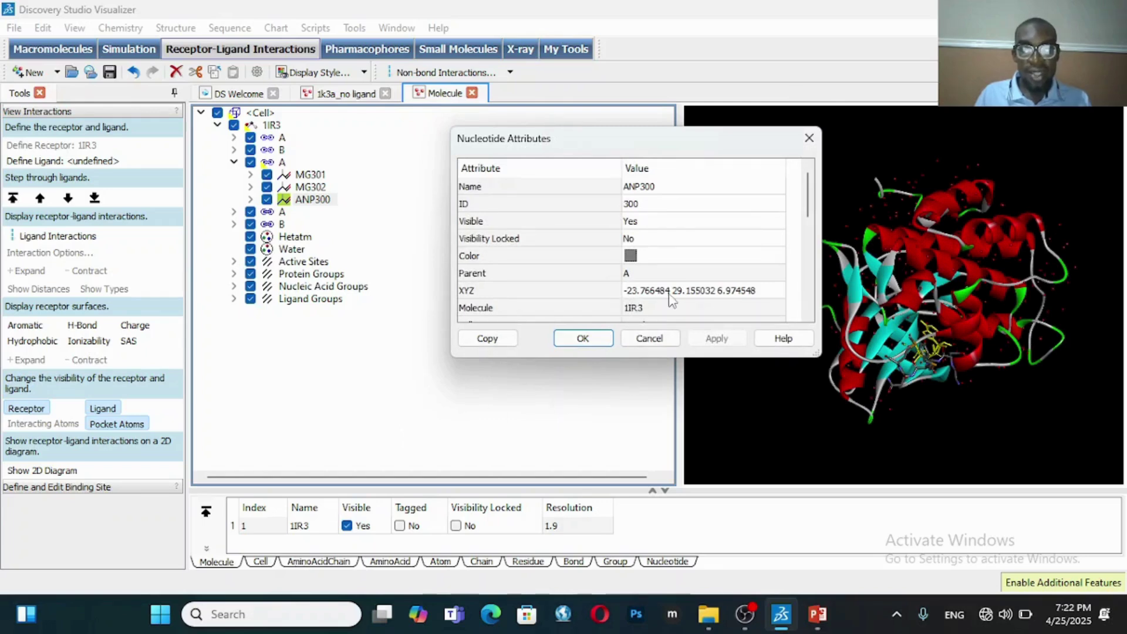
double_click(757, 292)
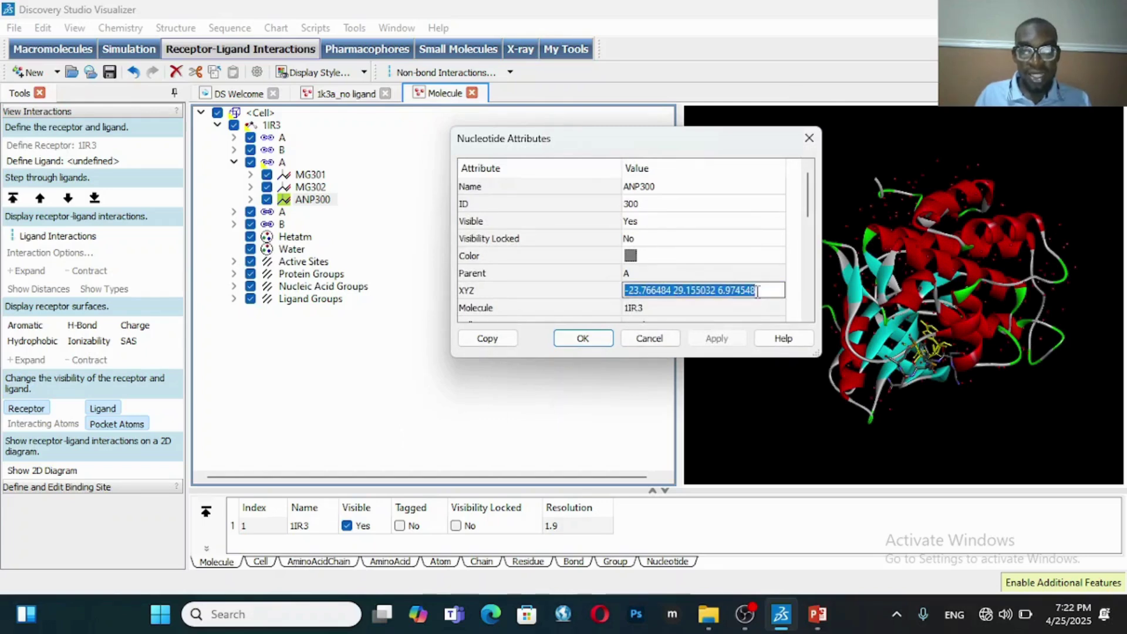
left_click(757, 292)
double_click(759, 292)
key("ctrl+c")
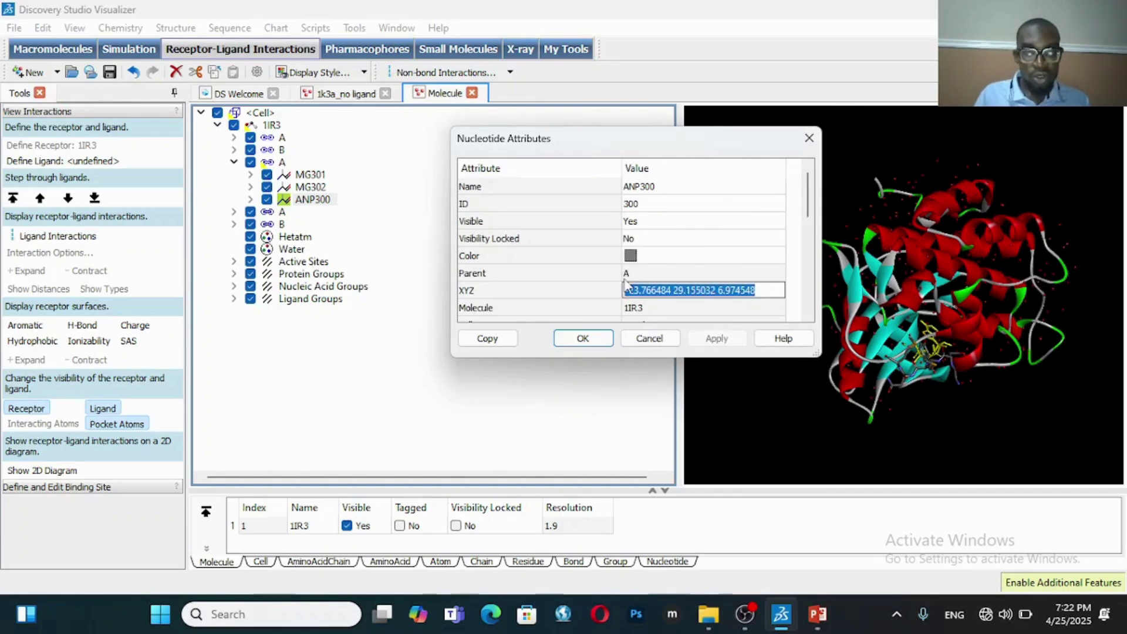
Step: Launch Notepad and paste the ANP300 XYZ coordinates into a new tab
left_click(150, 618)
type("n")
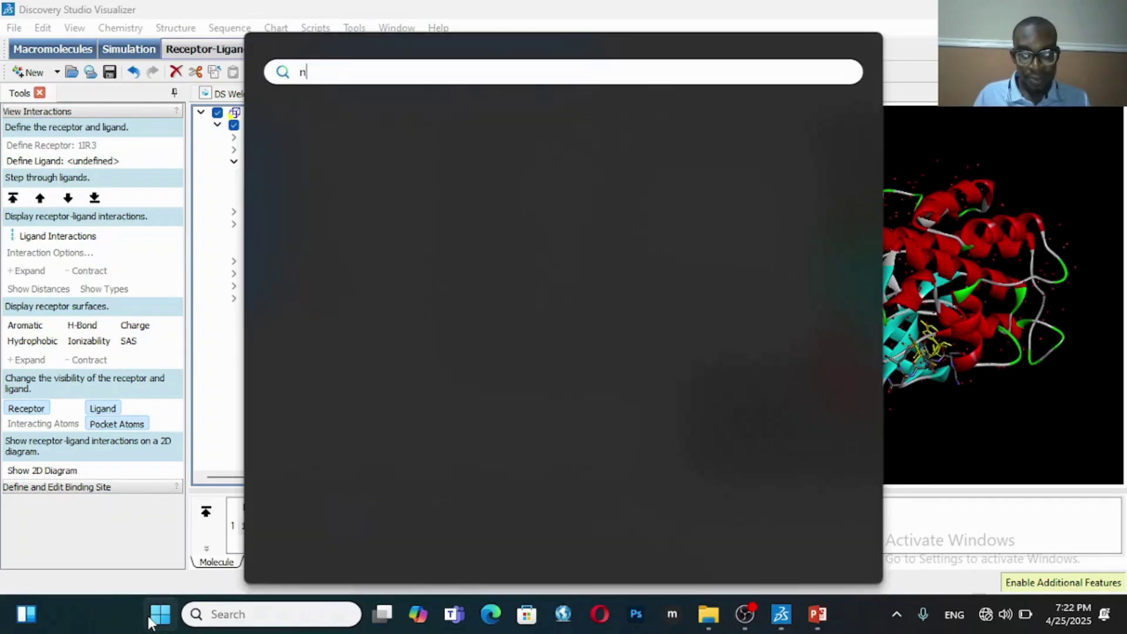
type("otepad")
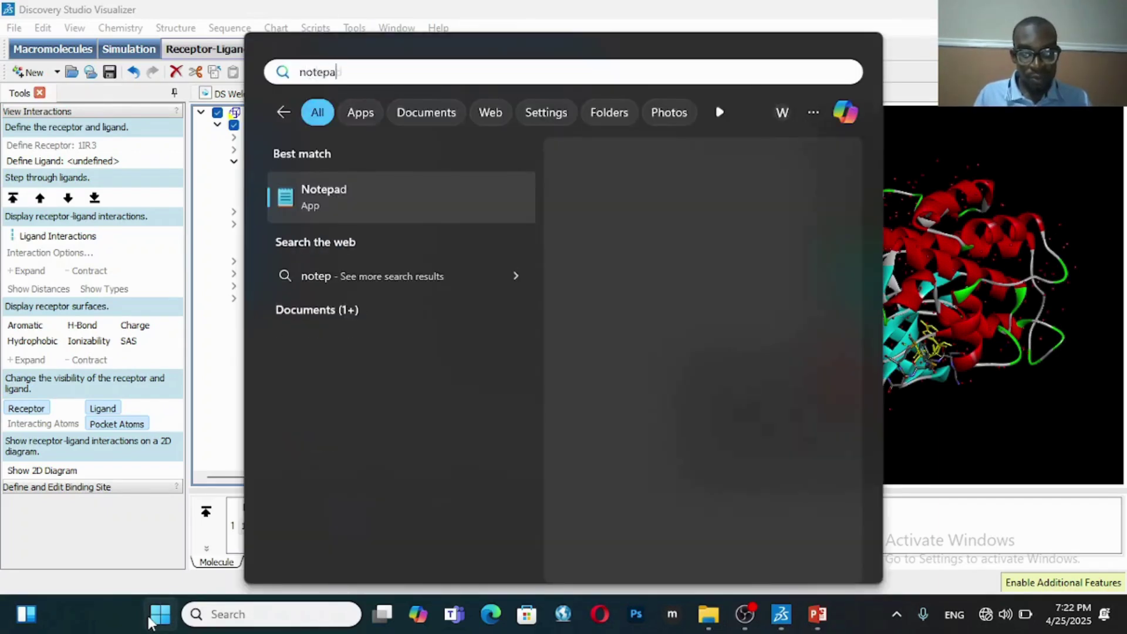
left_click(291, 210)
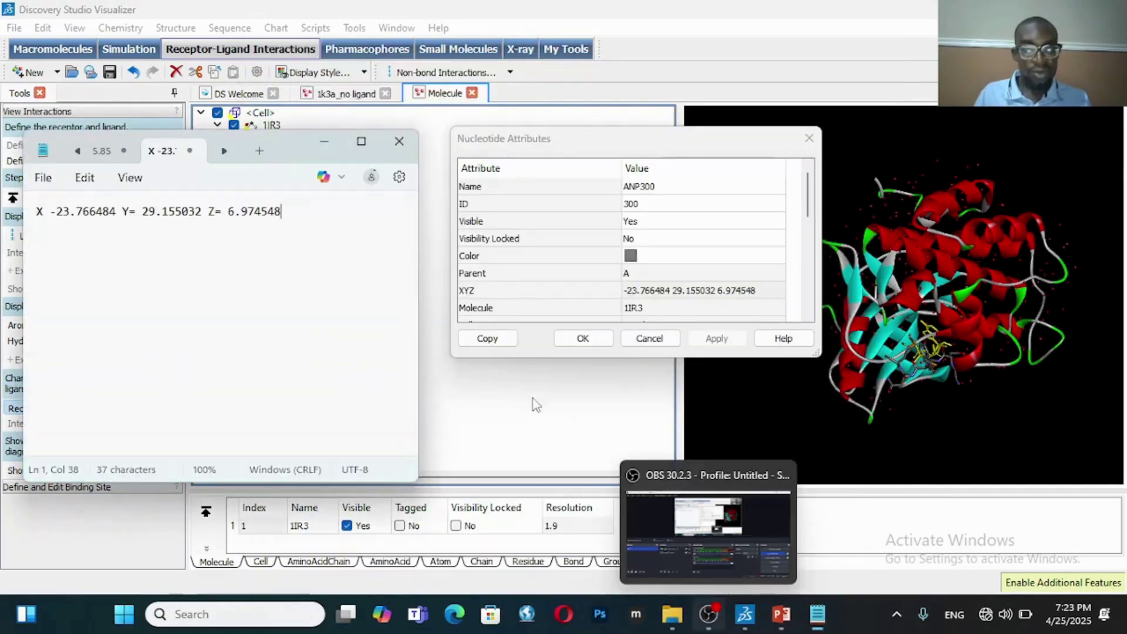
key("ctrl+n")
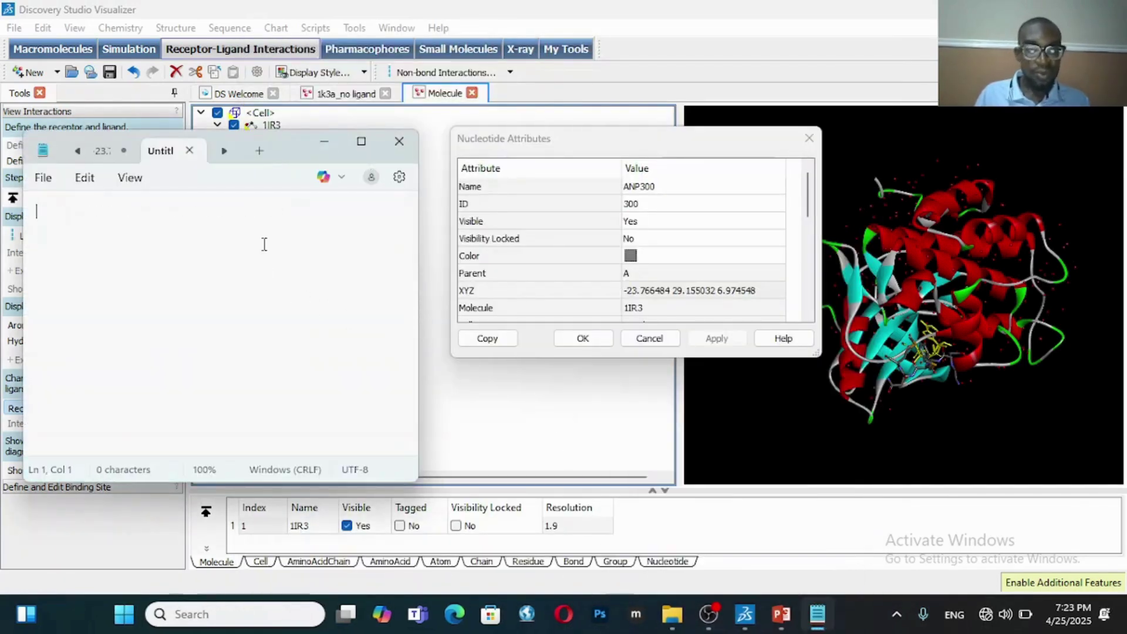
key("ctrl+v")
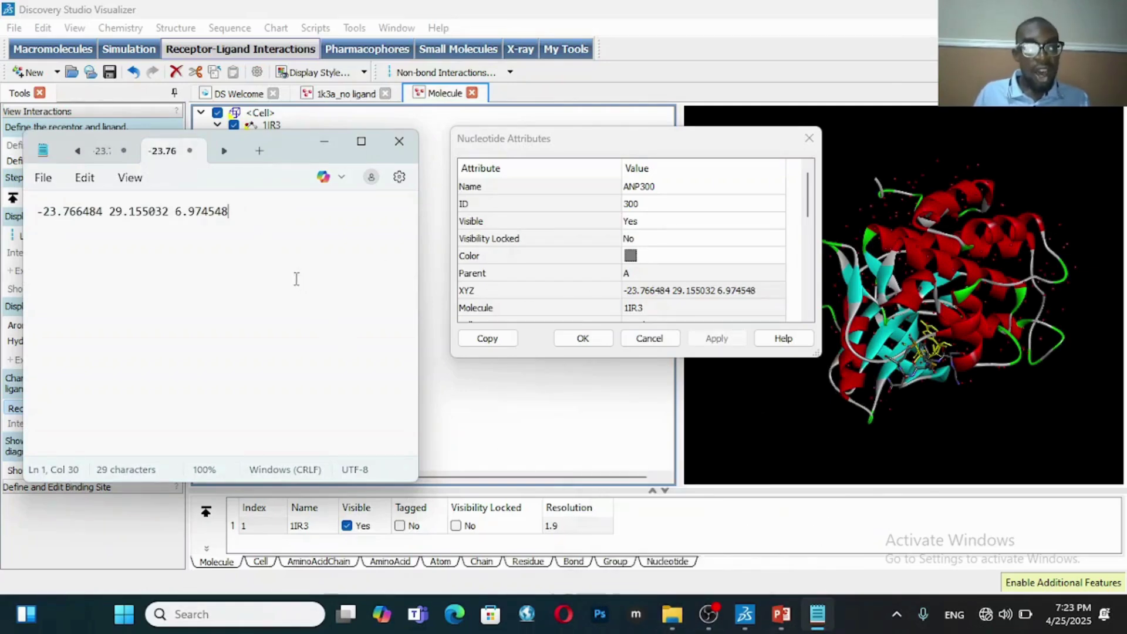
Step: Return to Discovery Studio Visualizer and bring the coordinates note back up
mouse_move(716, 615)
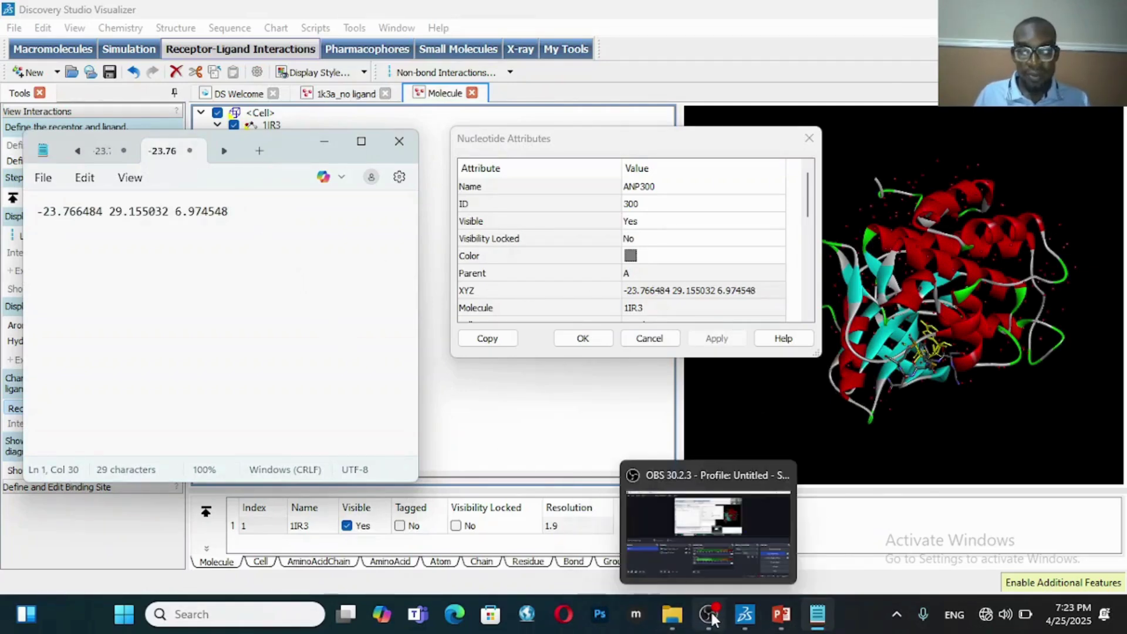
left_click(821, 573)
left_click(1108, 427)
left_click(1109, 427)
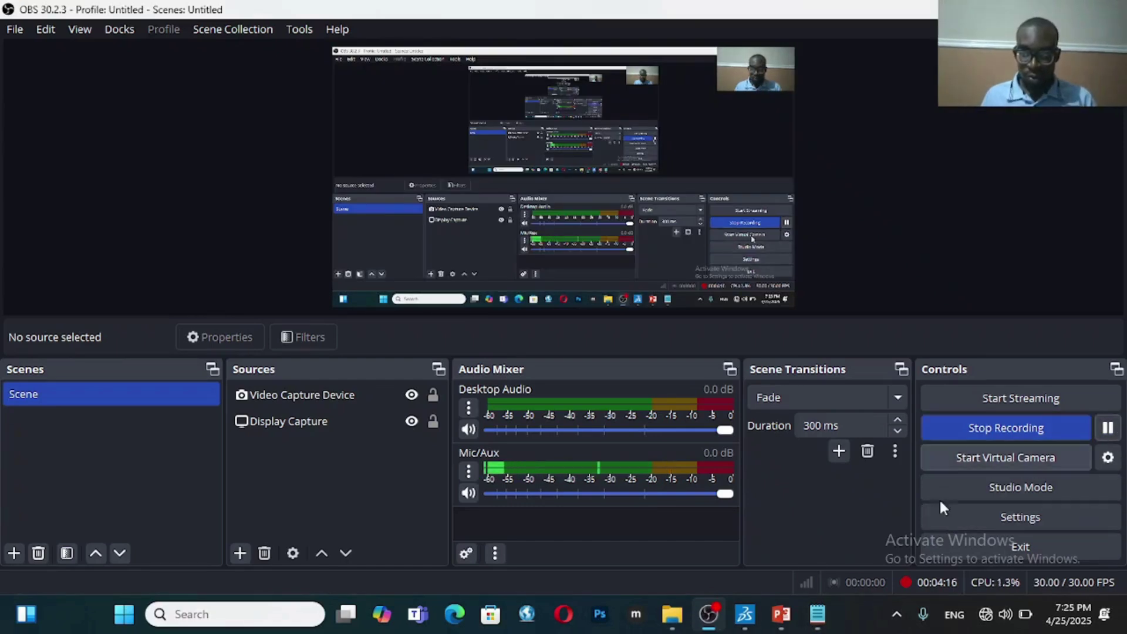
left_click(742, 623)
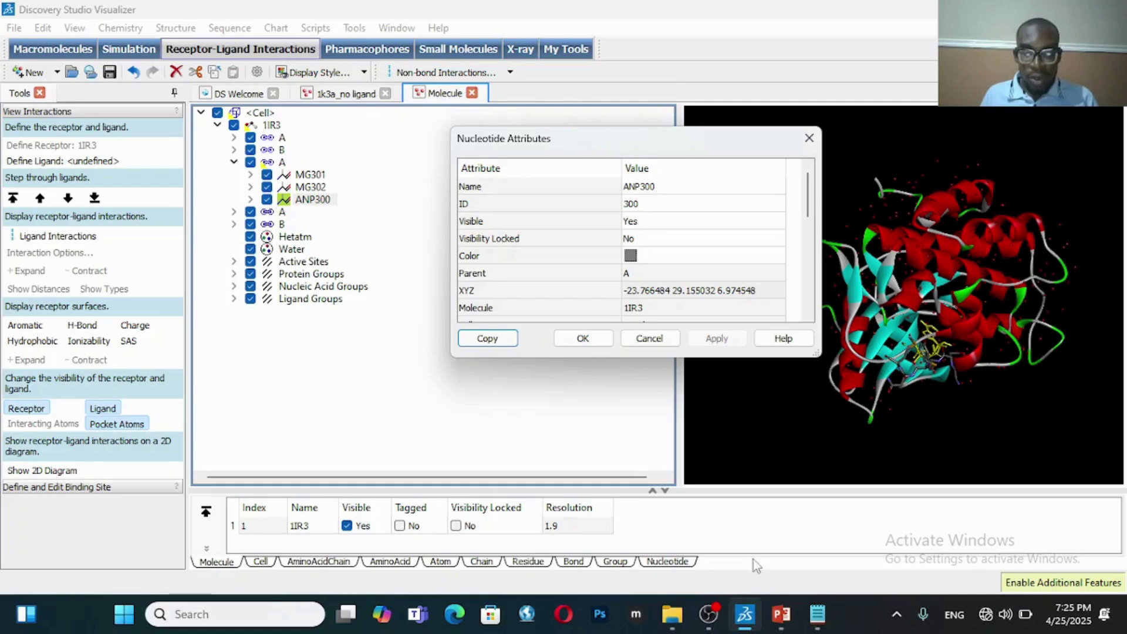
left_click(818, 614)
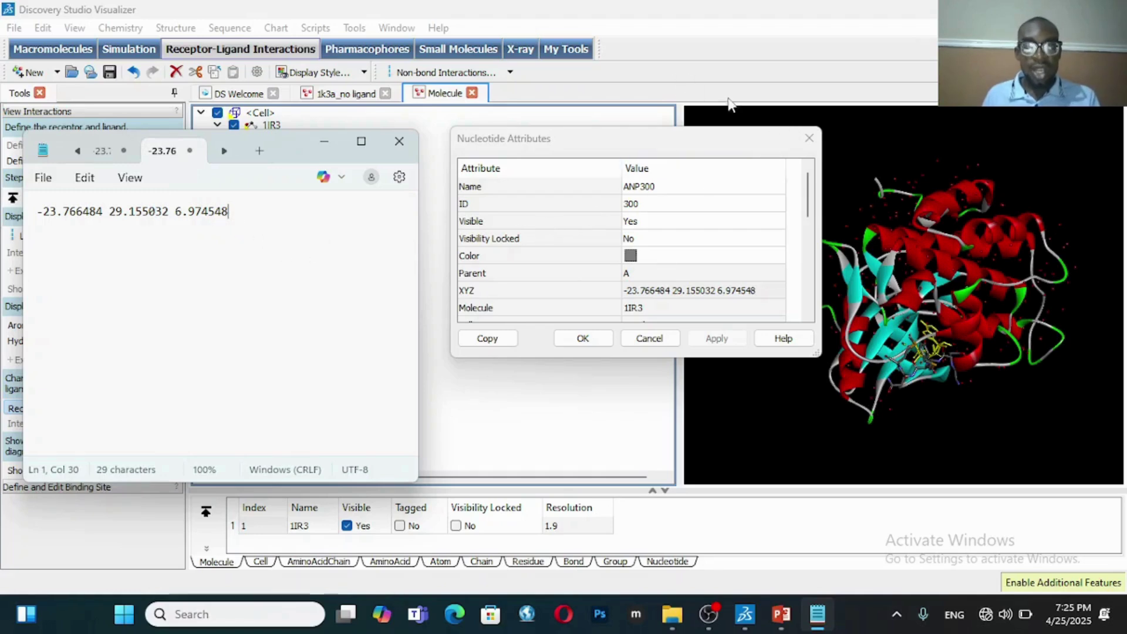
Step: Close the ANP300 attributes and cut the MG301 and MG302 ions
left_click(815, 147)
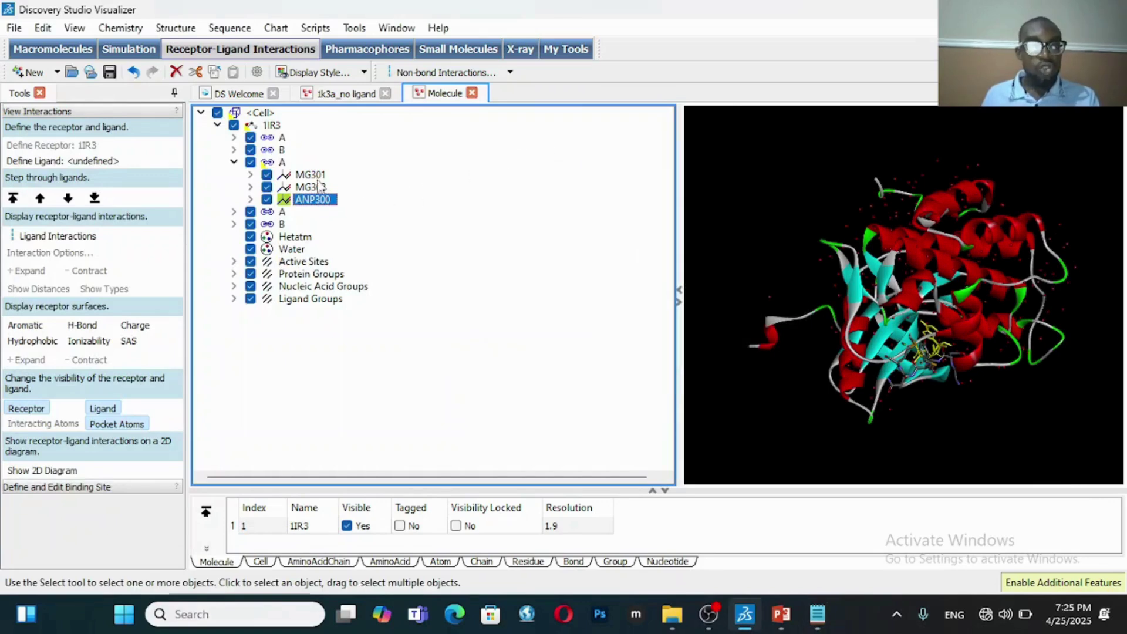
key("Up")
key("Up")
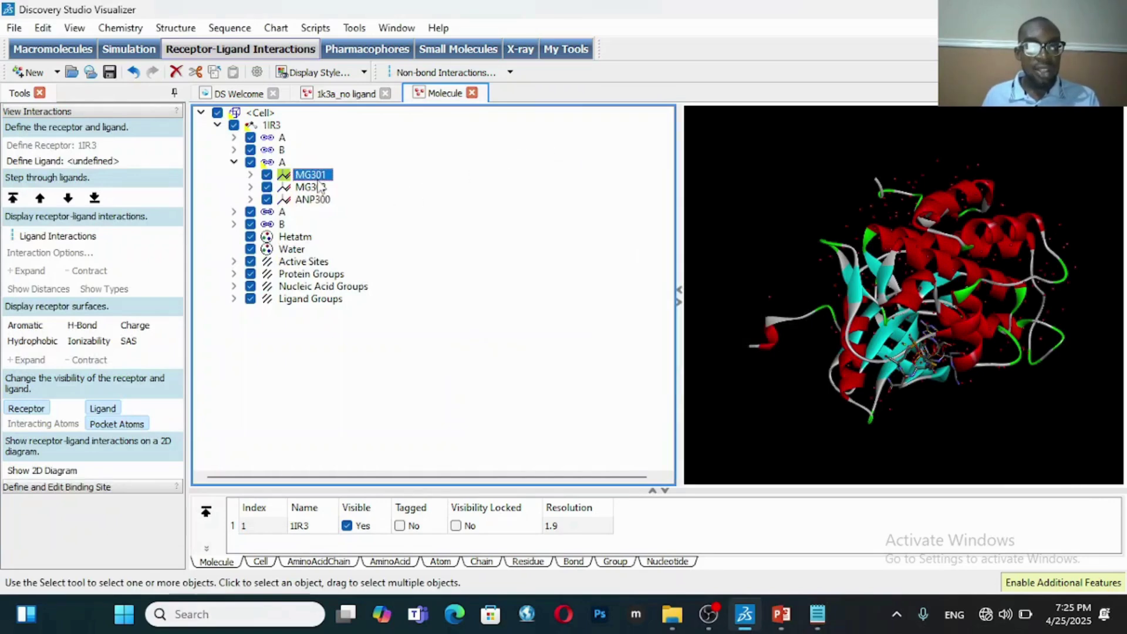
right_click(320, 187)
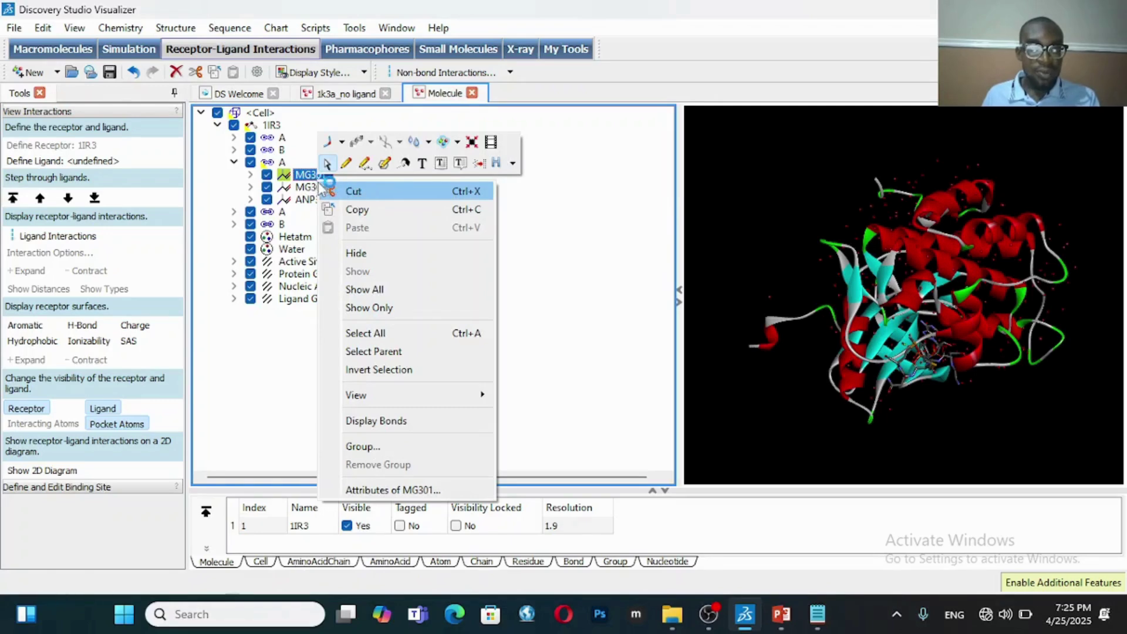
left_click(389, 193)
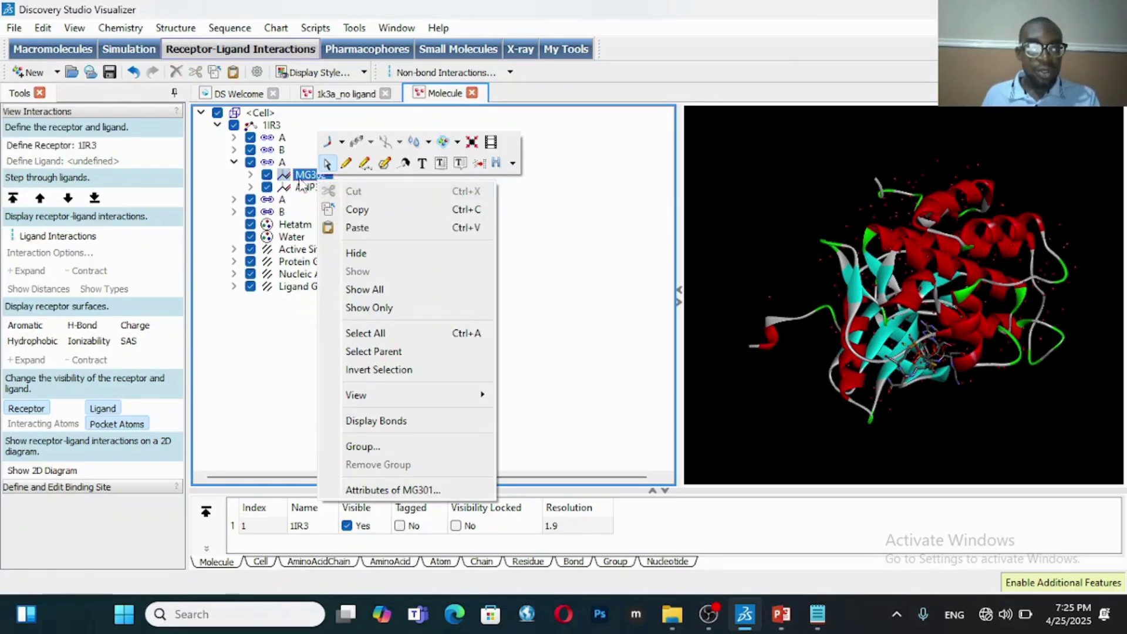
right_click(302, 178)
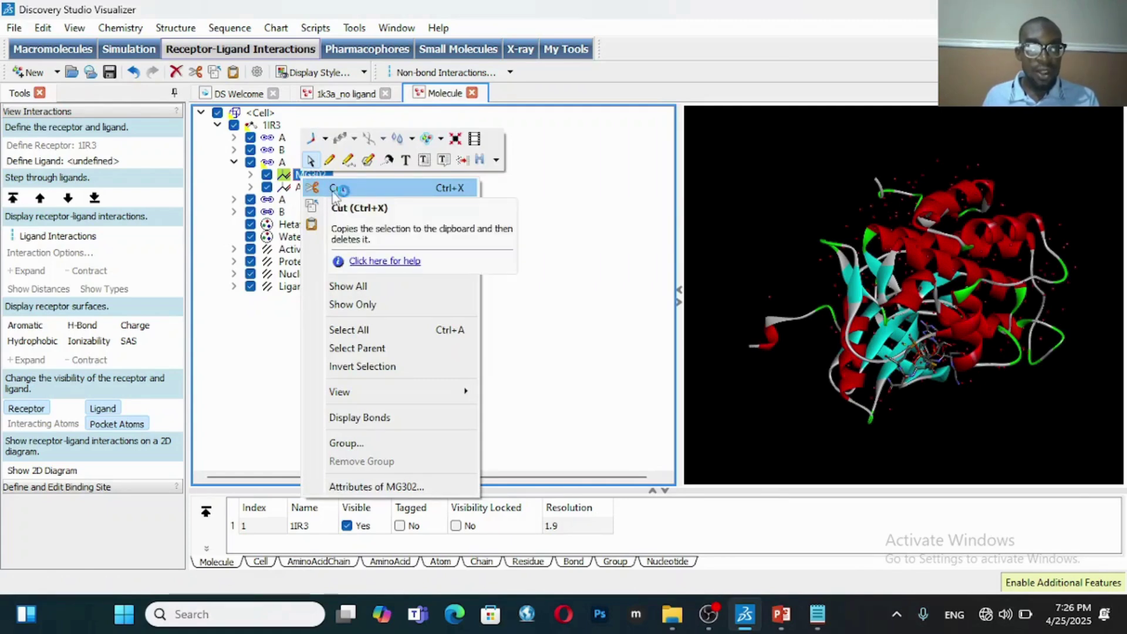
left_click(334, 186)
left_click(298, 179)
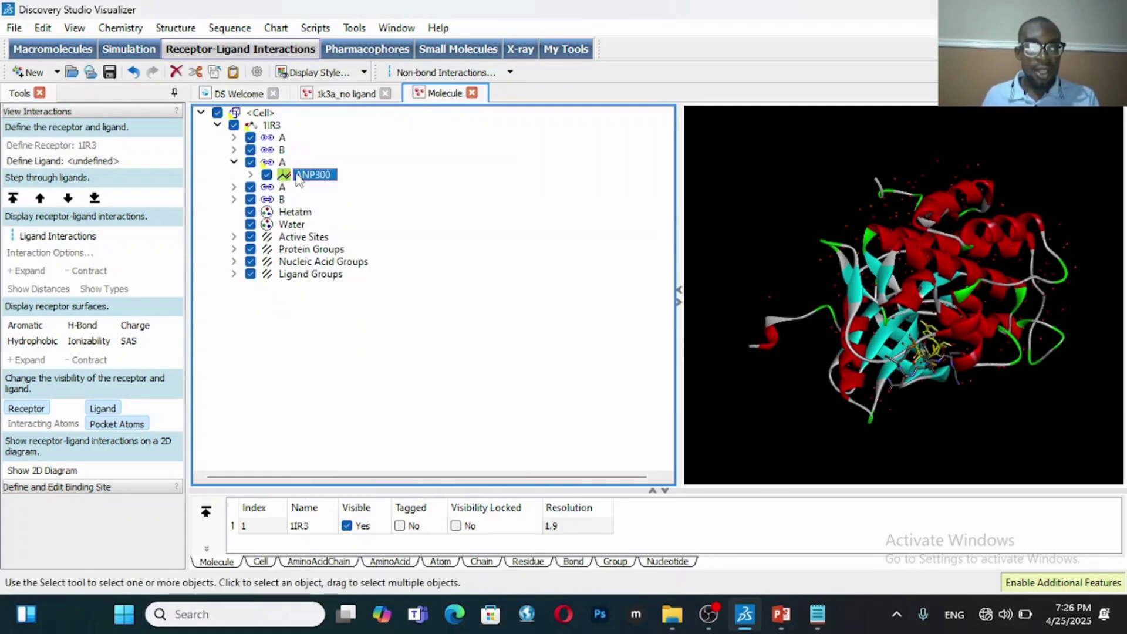
Step: Cut the ANP300 ligand and all water molecules from 1IR3
right_click(309, 175)
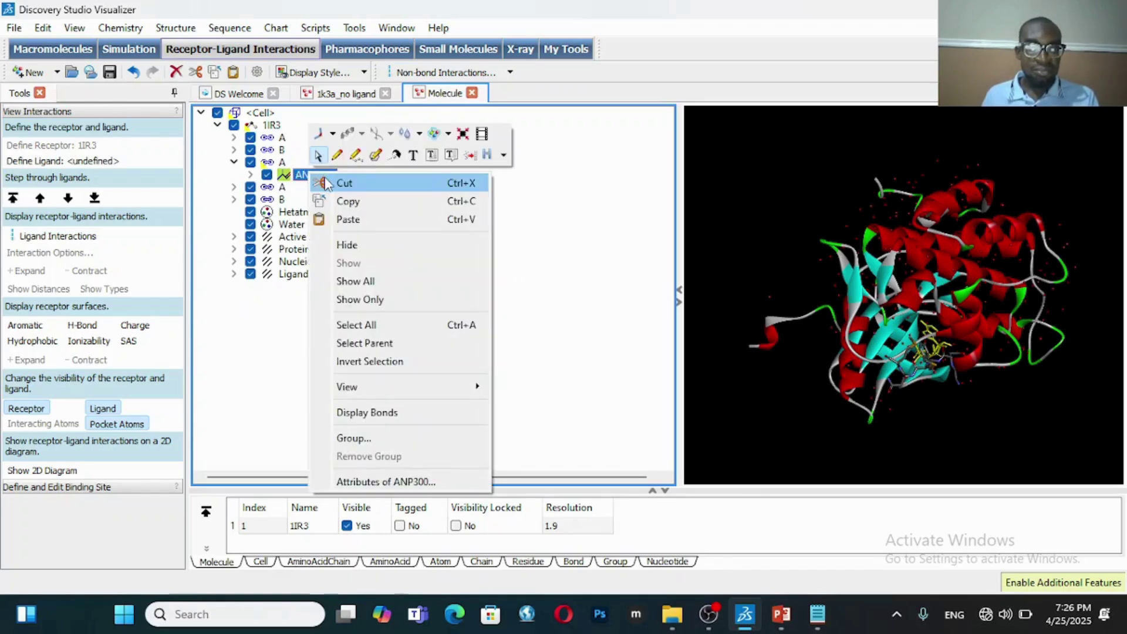
left_click(327, 184)
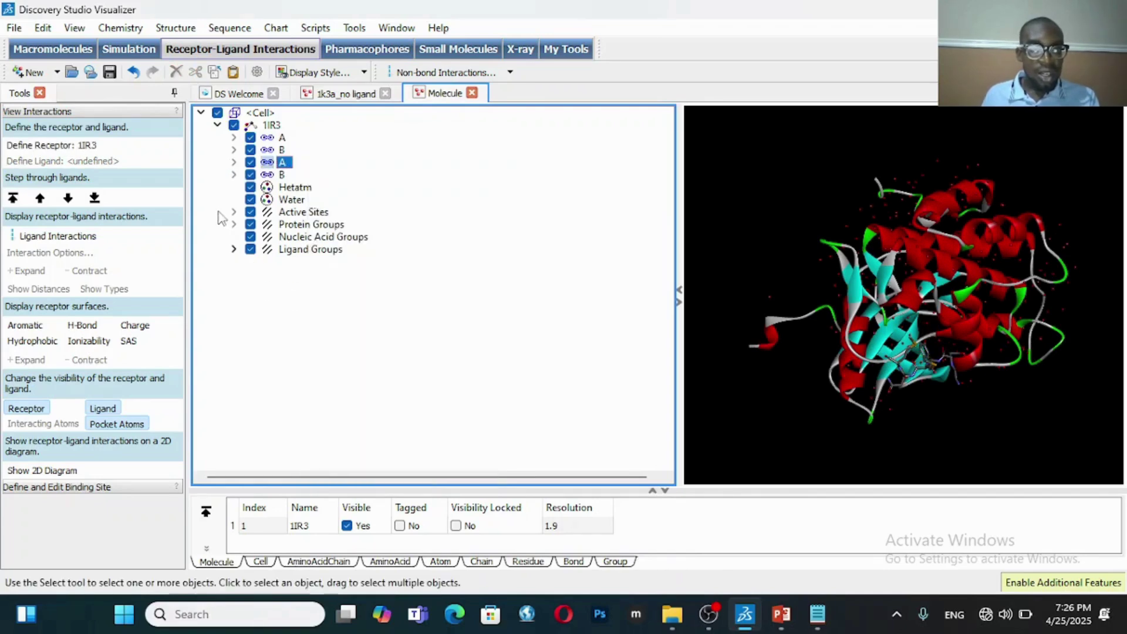
left_click(292, 204)
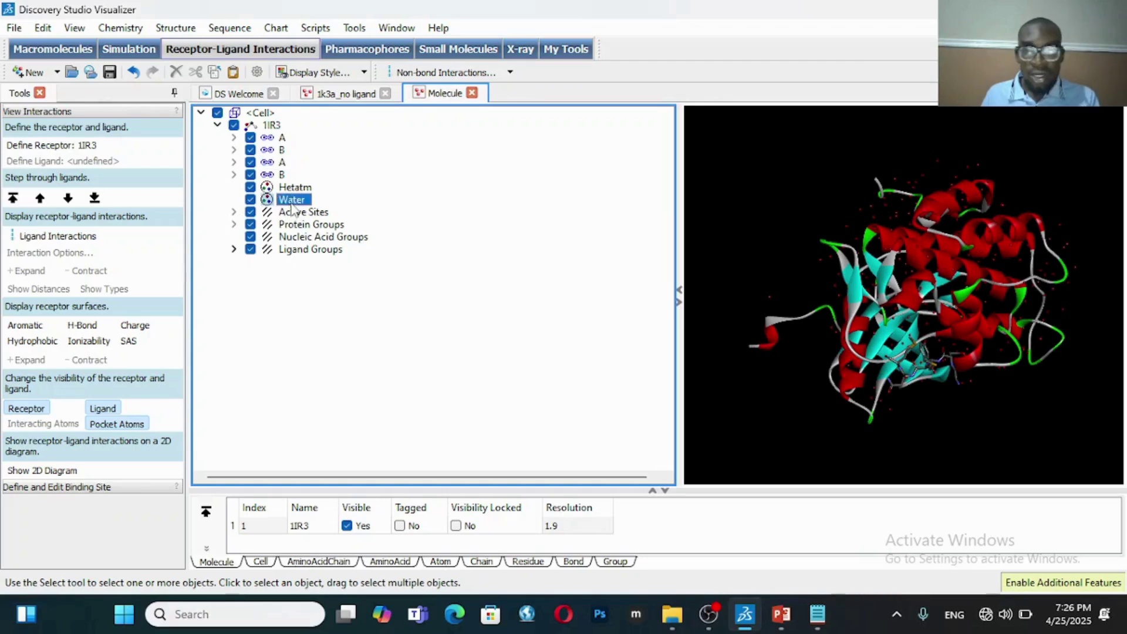
right_click(292, 208)
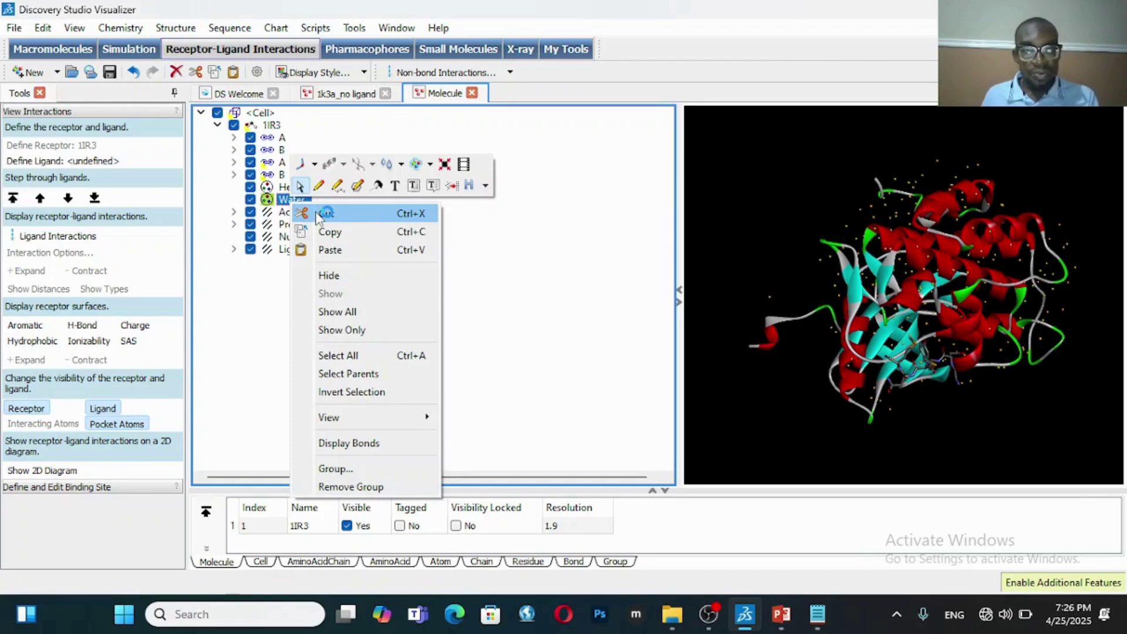
left_click(316, 215)
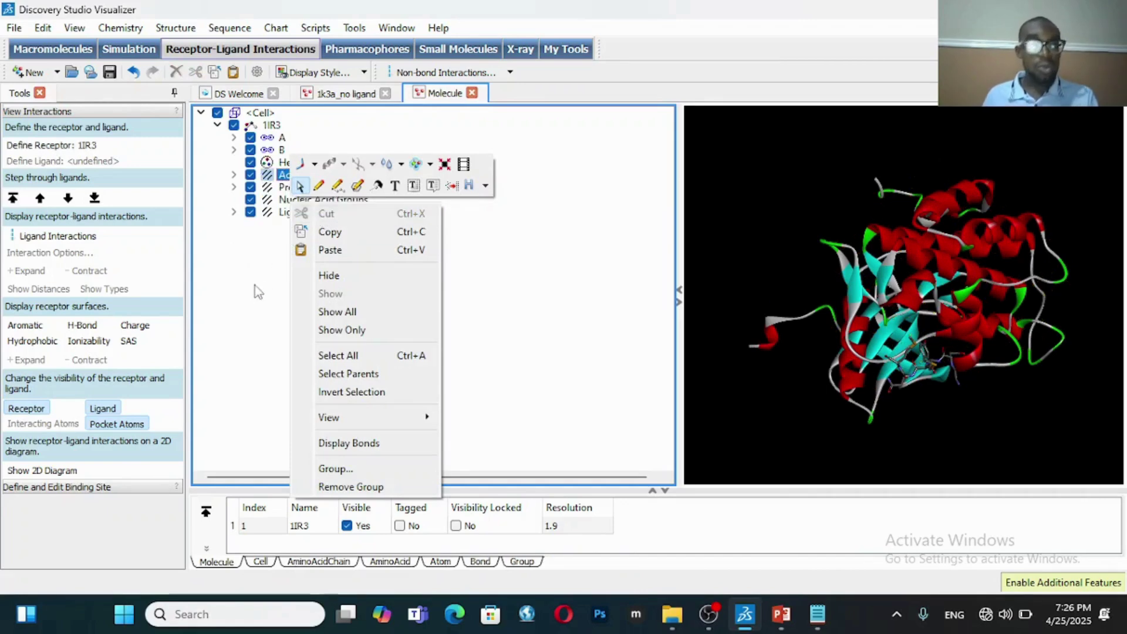
left_click(241, 266)
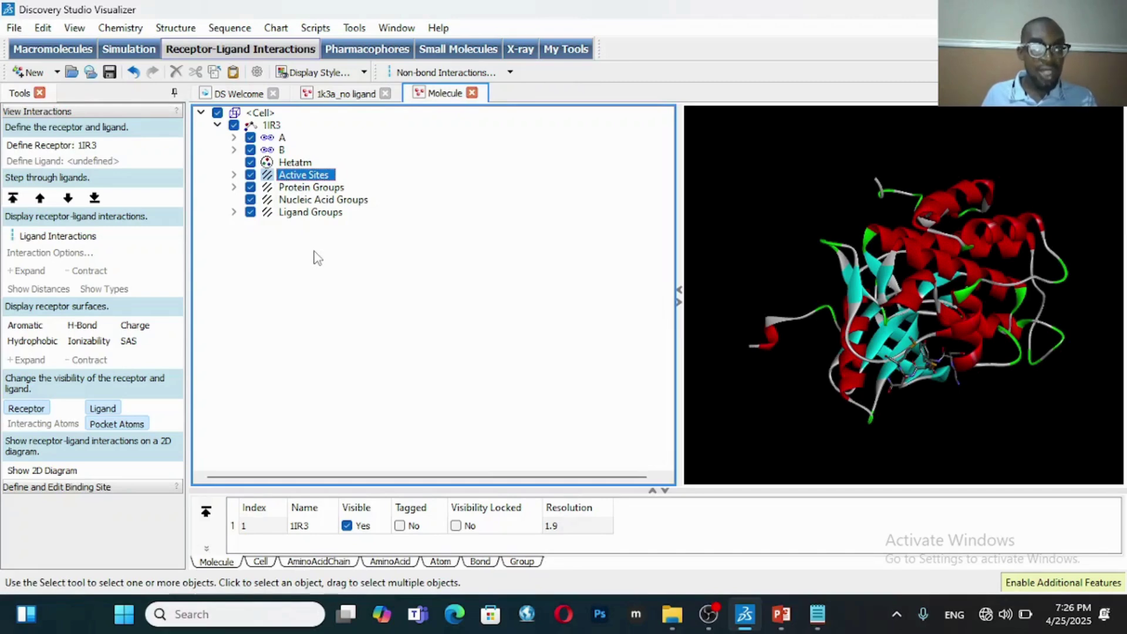
Step: Start Save As with Protein Data Bank Files as the file type
left_click(13, 28)
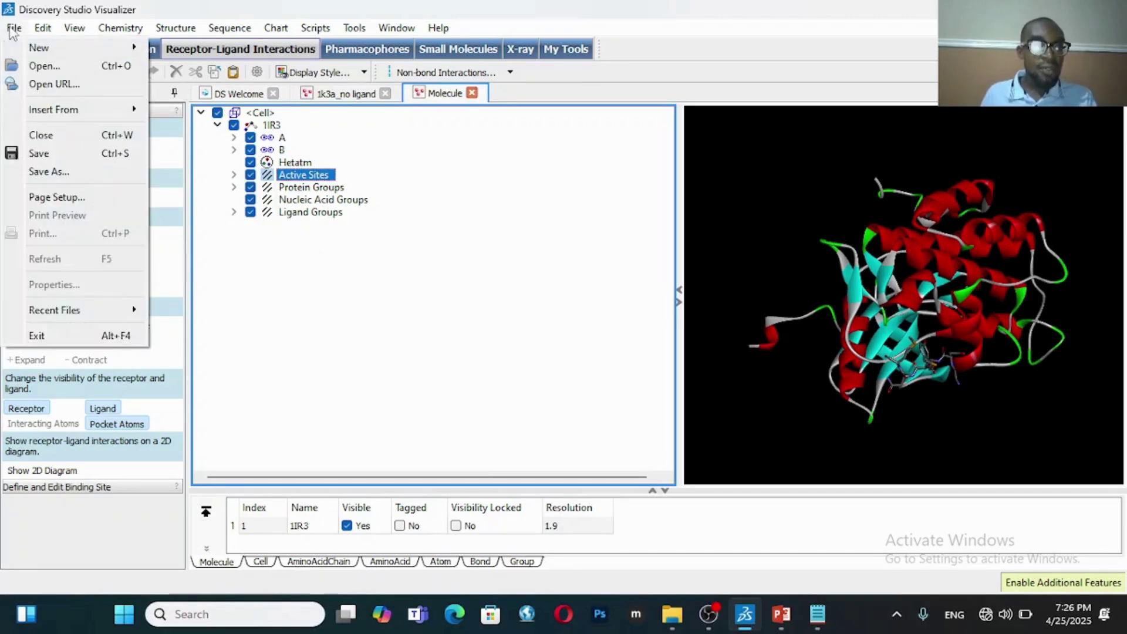
left_click(93, 168)
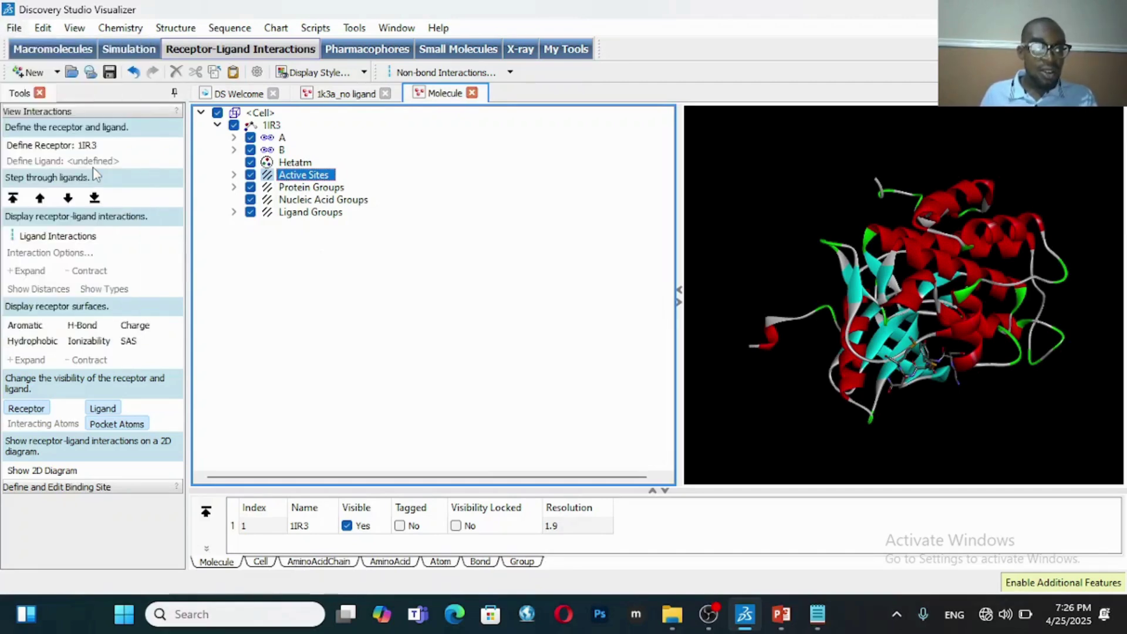
left_click(305, 314)
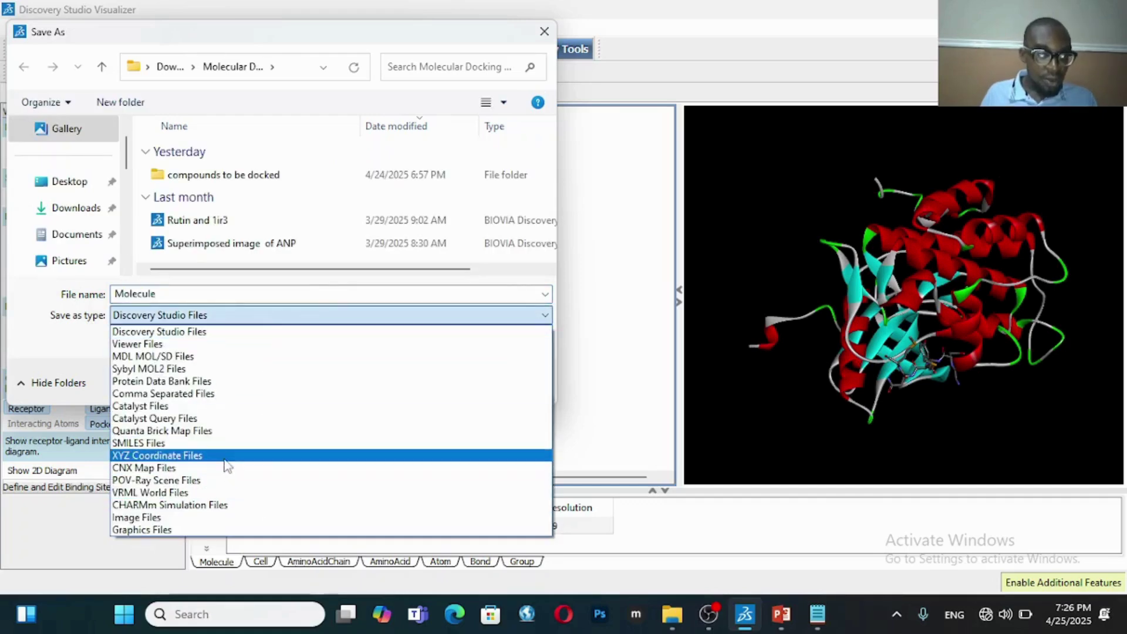
left_click(195, 385)
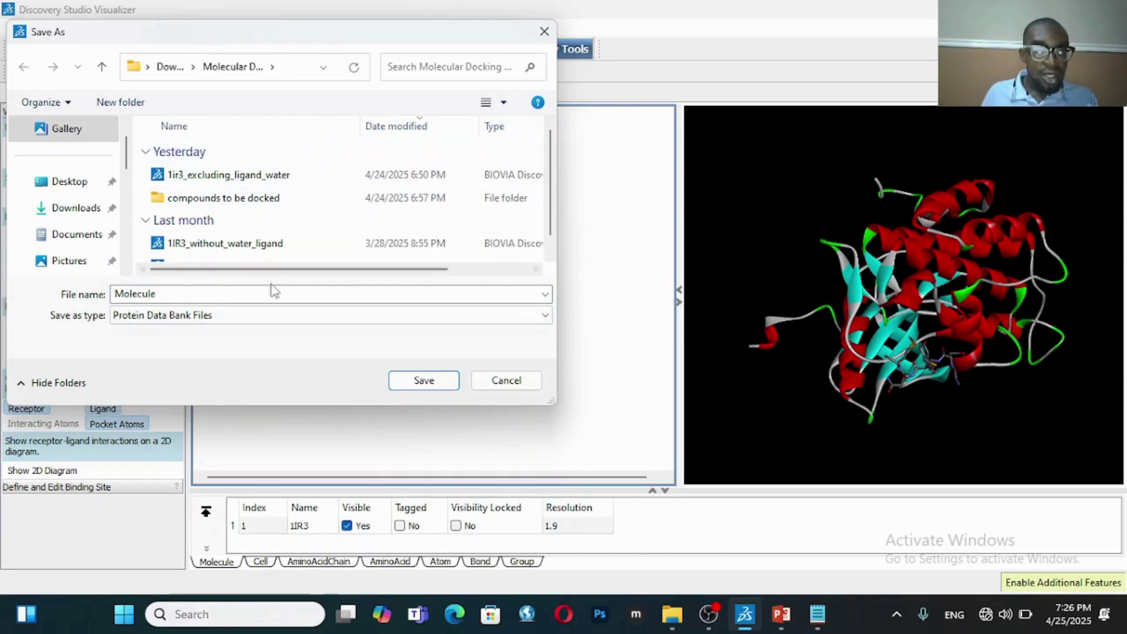
Step: Name the file 1ir3_excluding_ligand_water_2 and save it
double_click(259, 299)
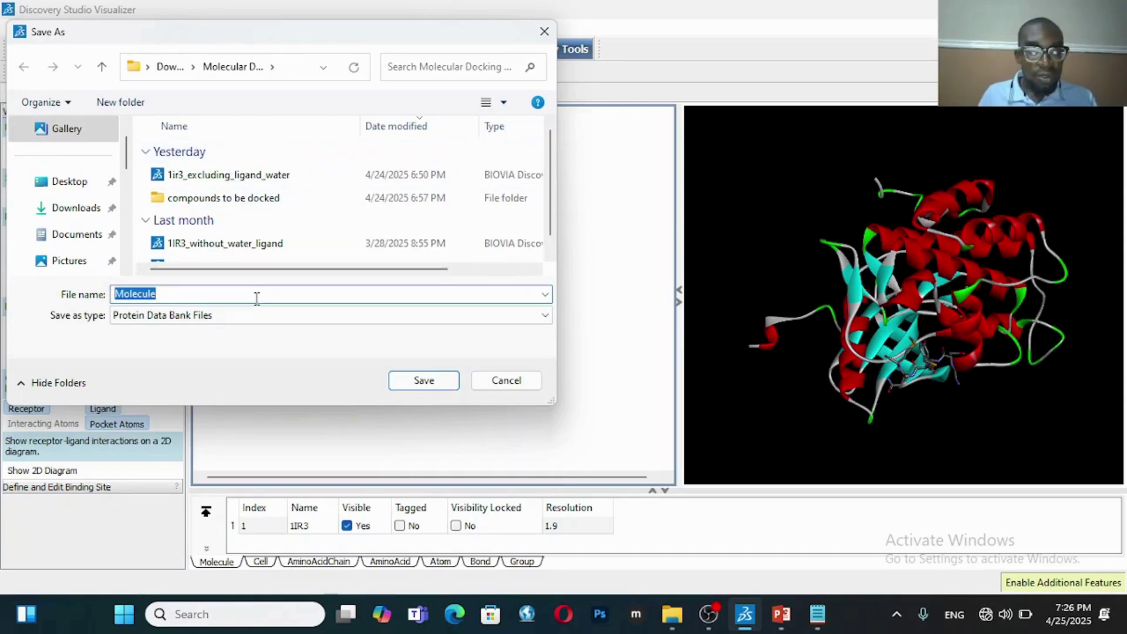
key("BackSpace")
type("1")
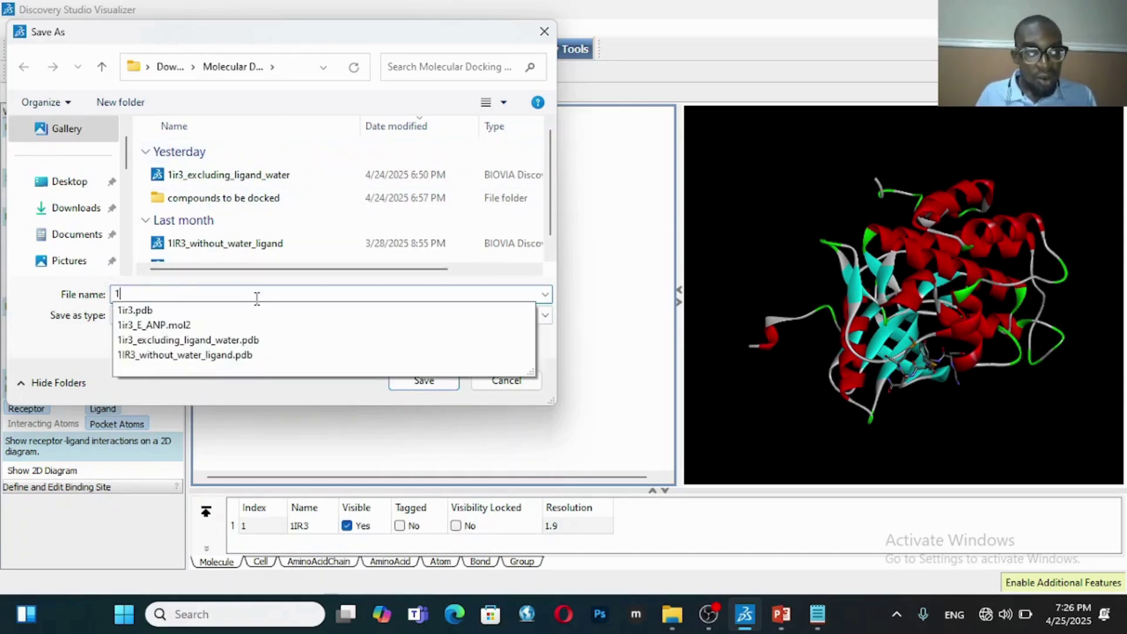
key("BackSpace")
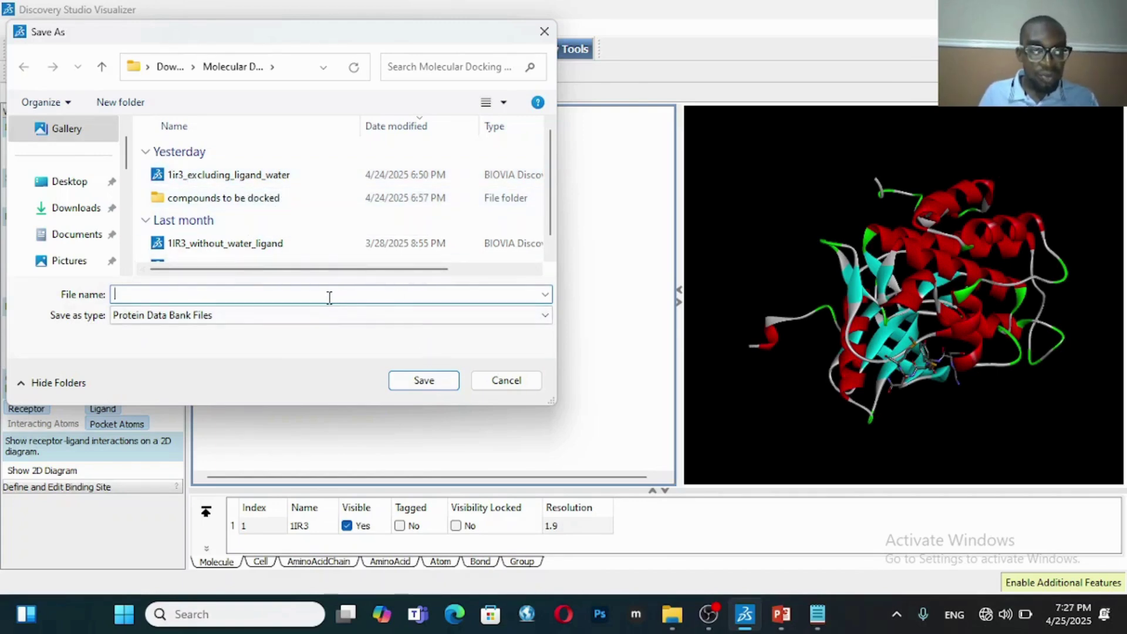
left_click(347, 175)
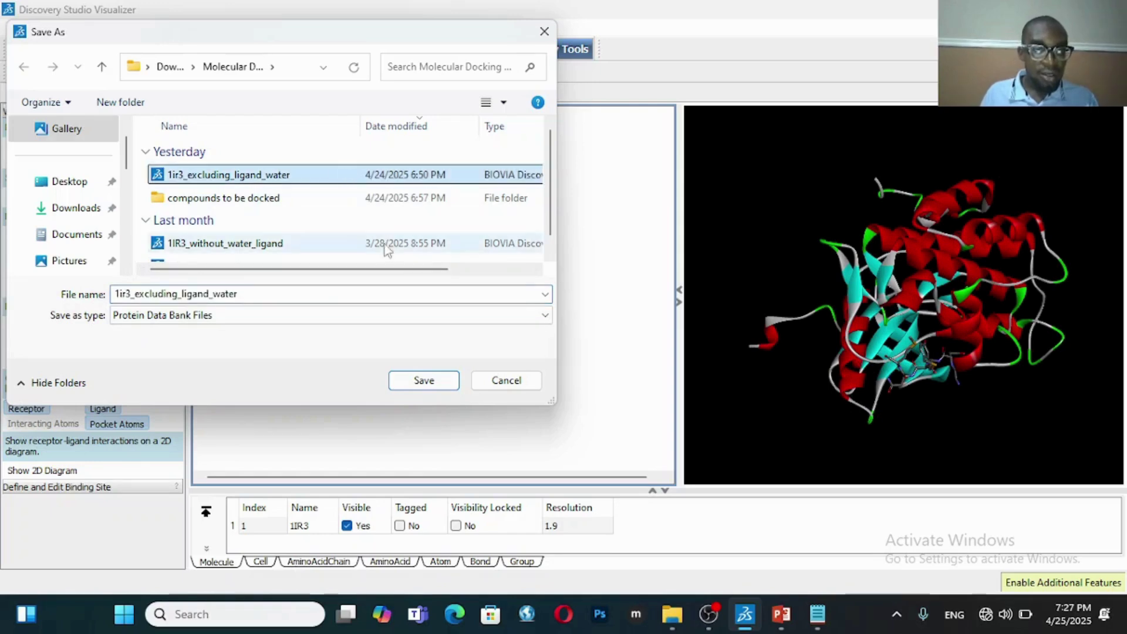
double_click(303, 297)
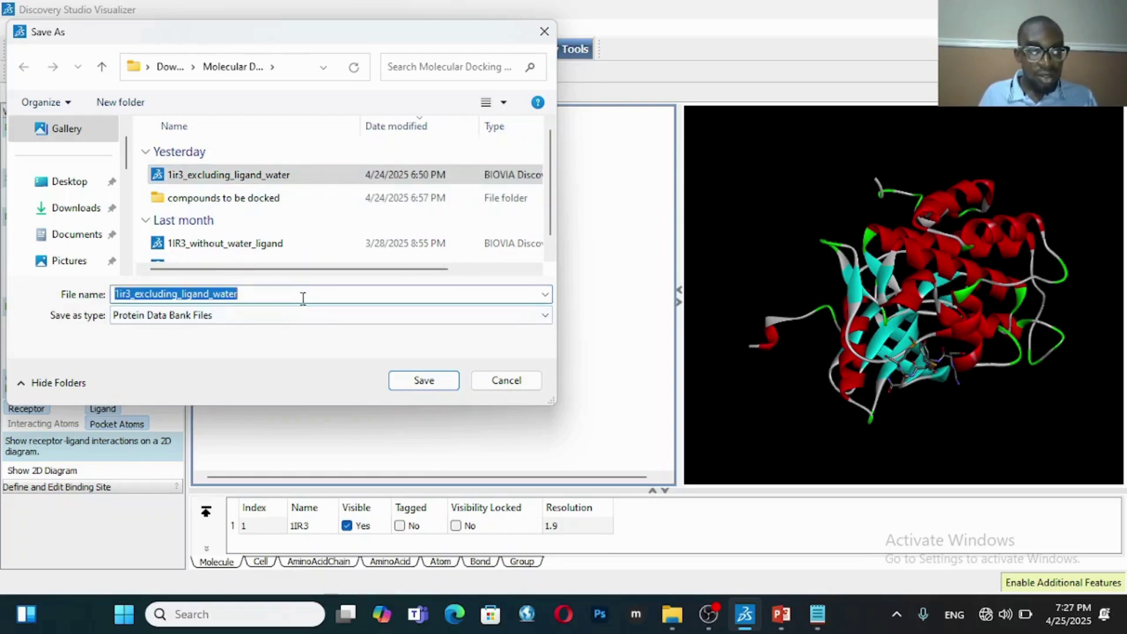
left_click(303, 297)
type("_2")
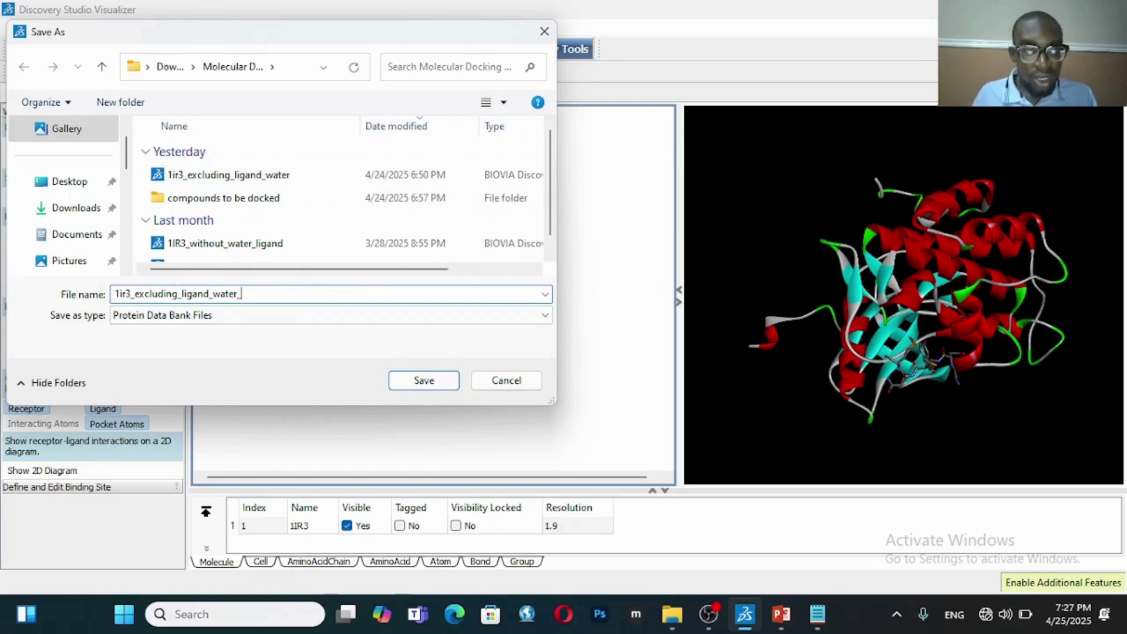
left_click(421, 380)
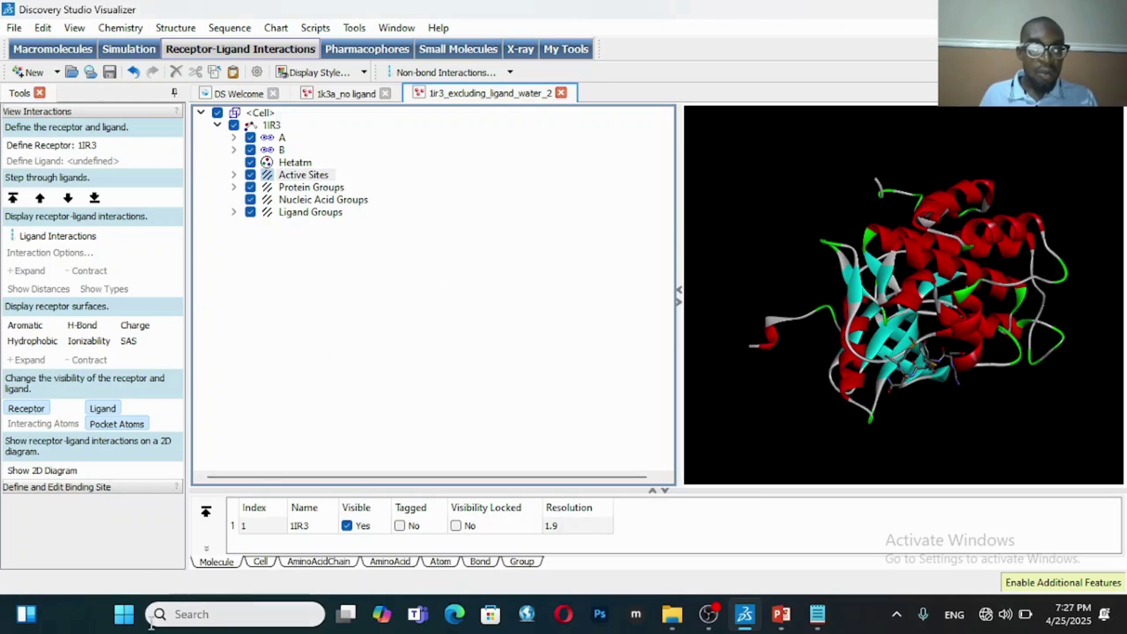
Step: Launch PyRx from the Windows Start search using 'pyrx'
key("super")
type("p")
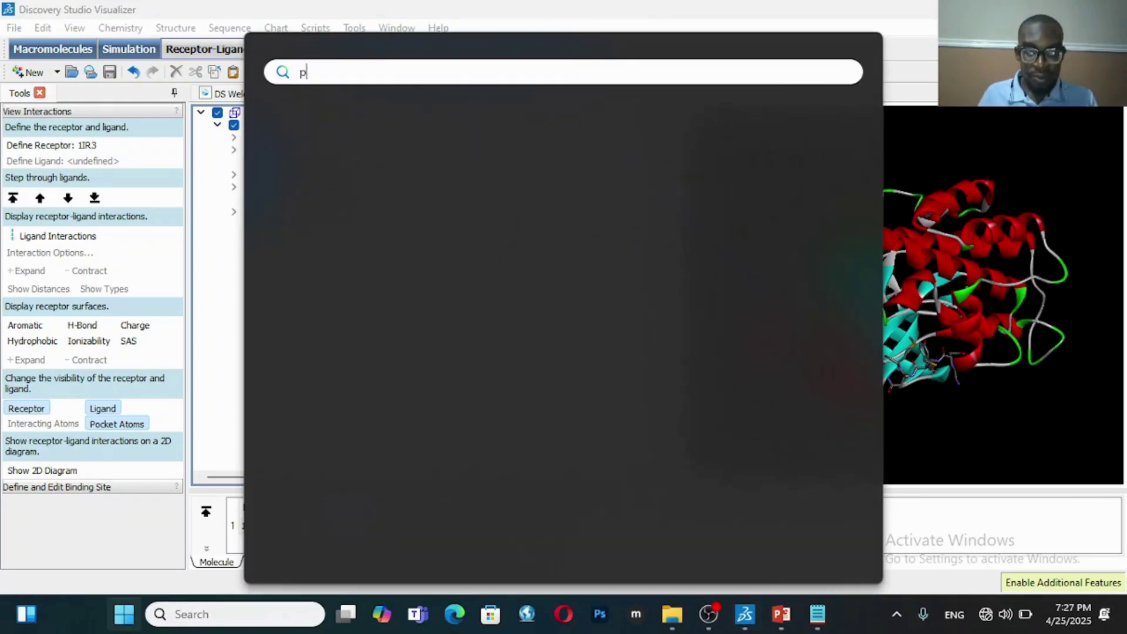
type("yrx")
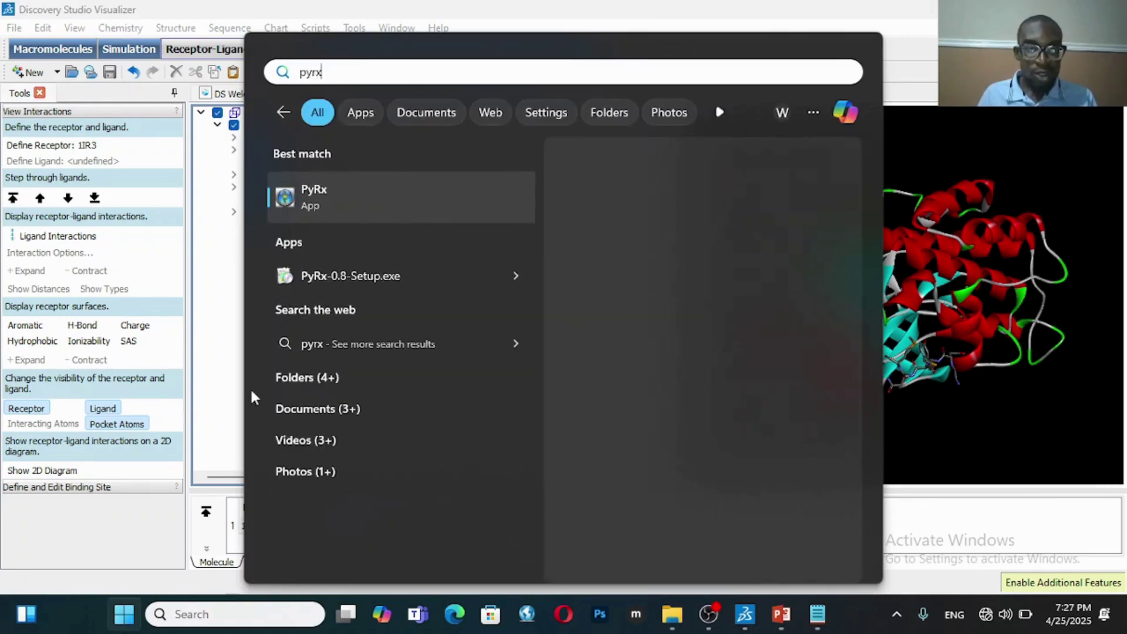
left_click(380, 198)
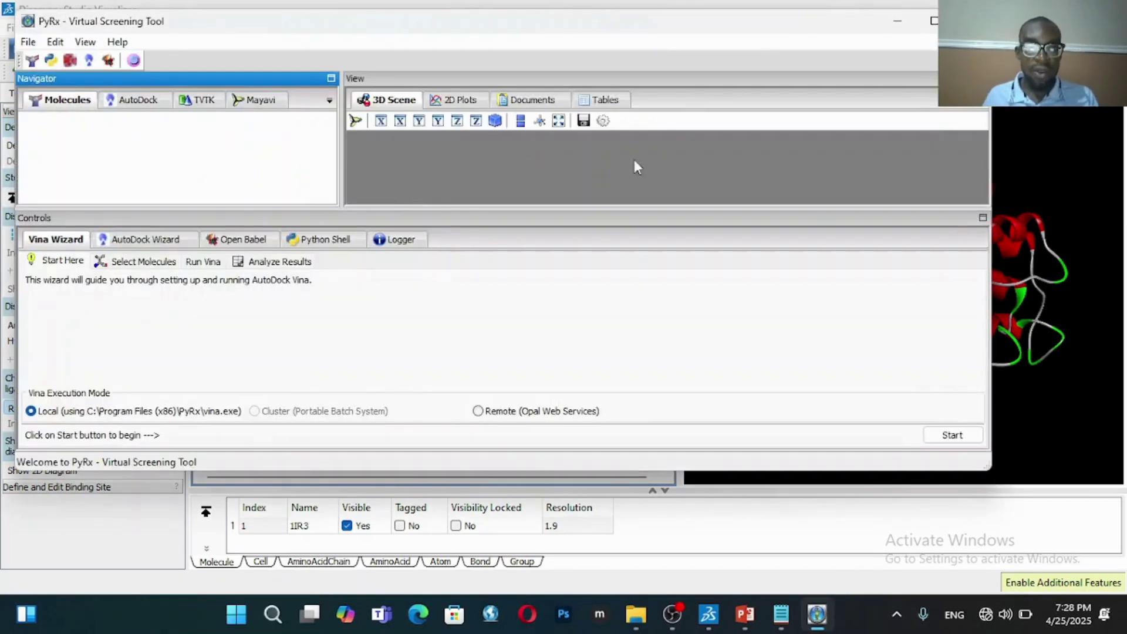
Step: Maximize PyRx and load 1ir3_excluding_ligand_water_2 from Molecular Docking antidiabetic research
left_click(932, 21)
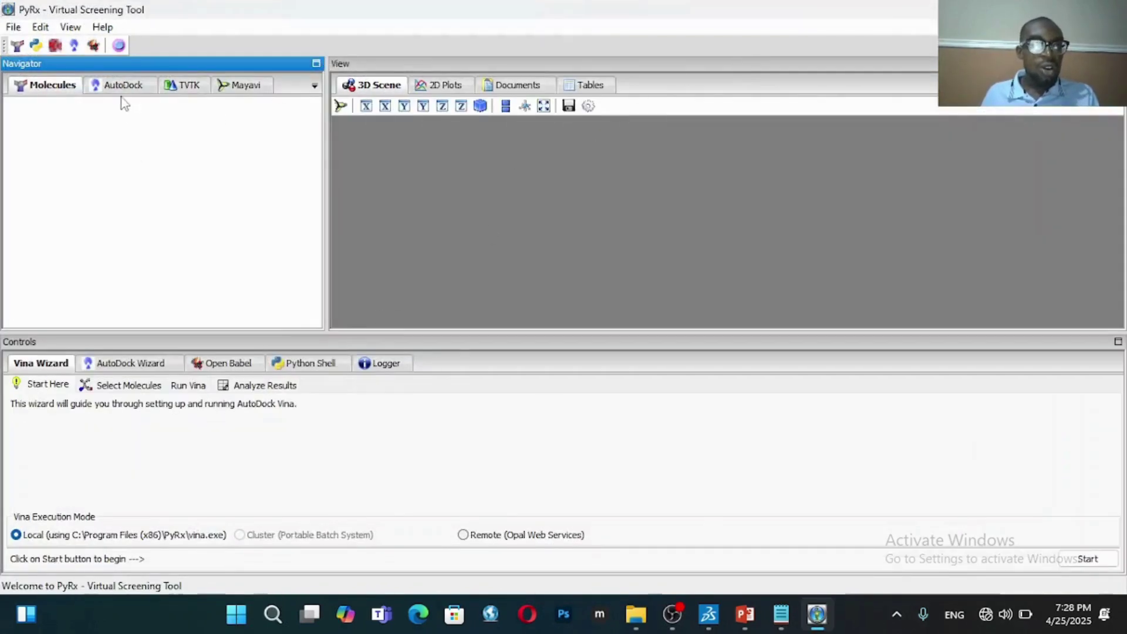
left_click(14, 28)
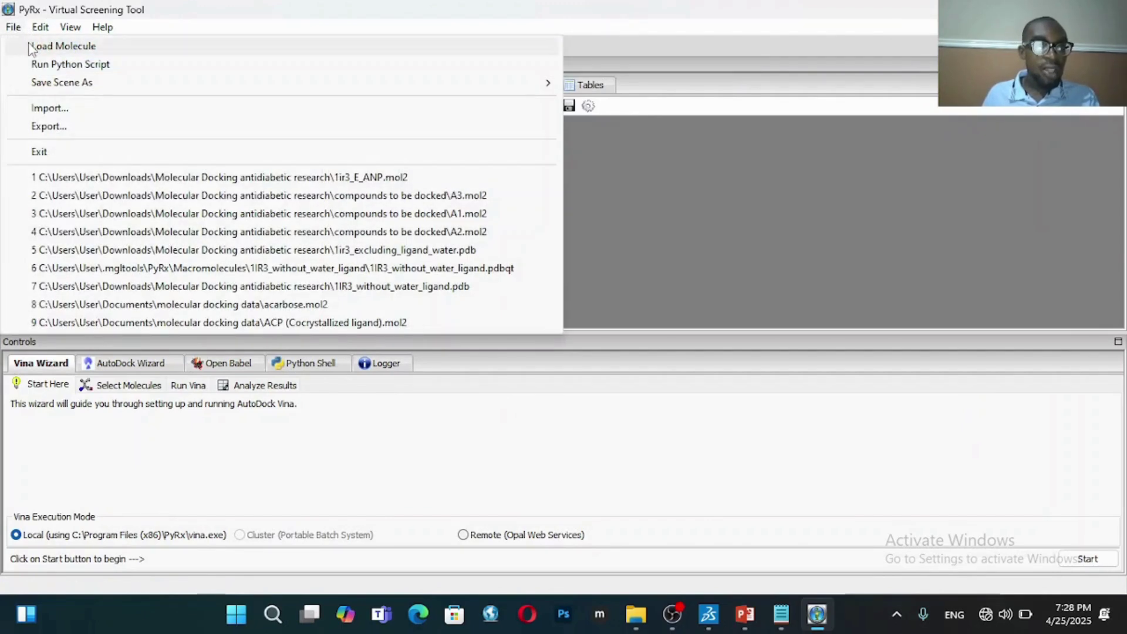
left_click(30, 47)
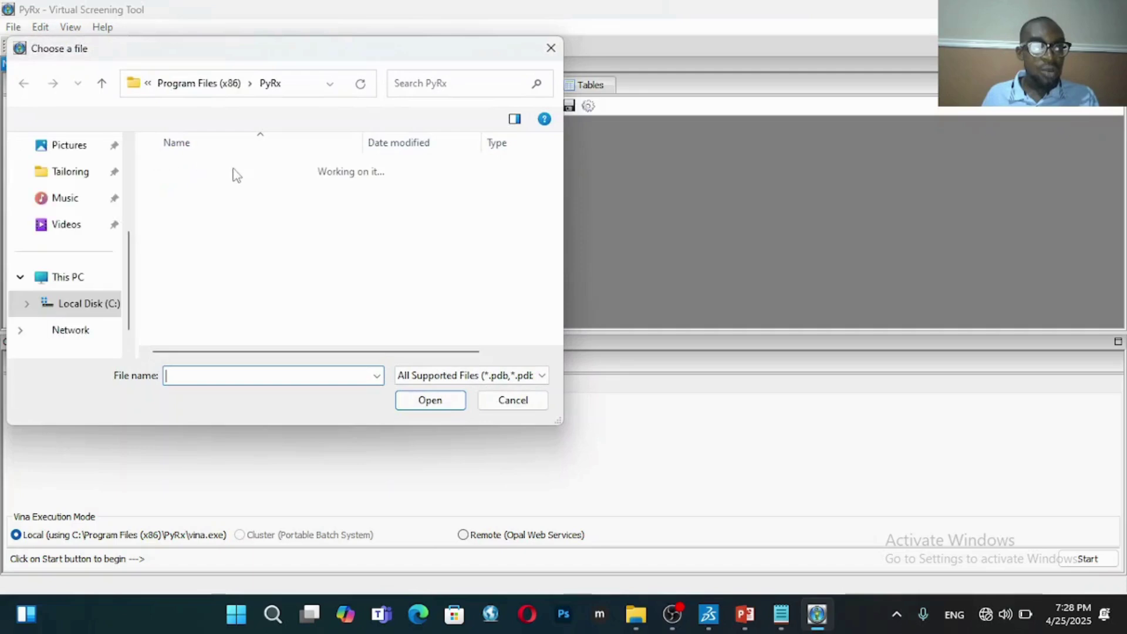
scroll(82, 253, "up", 5)
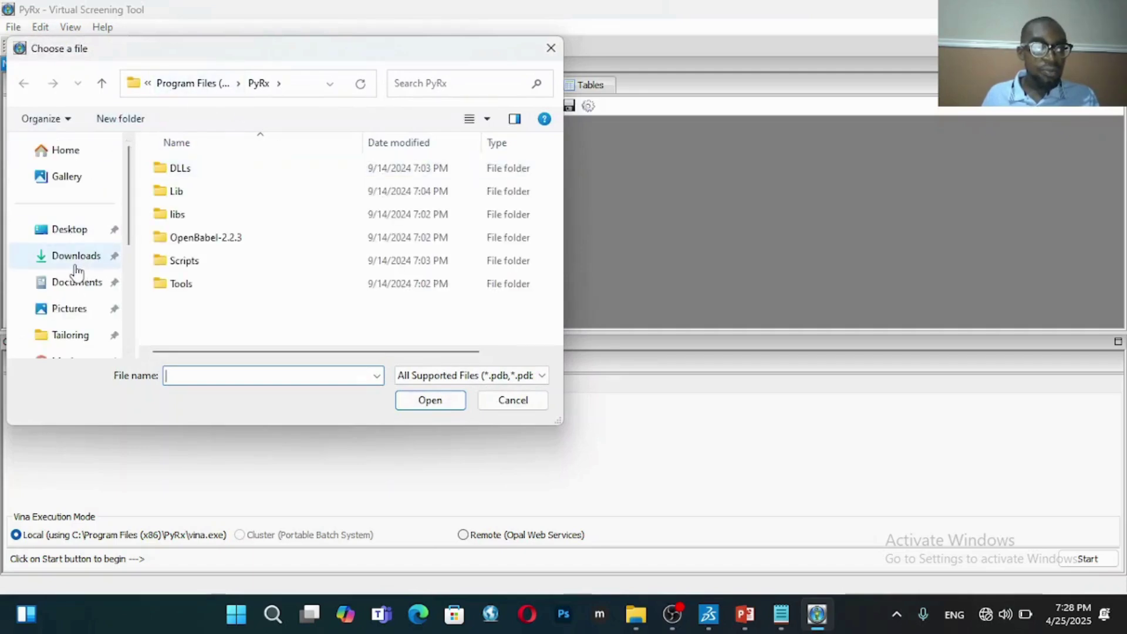
left_click(75, 261)
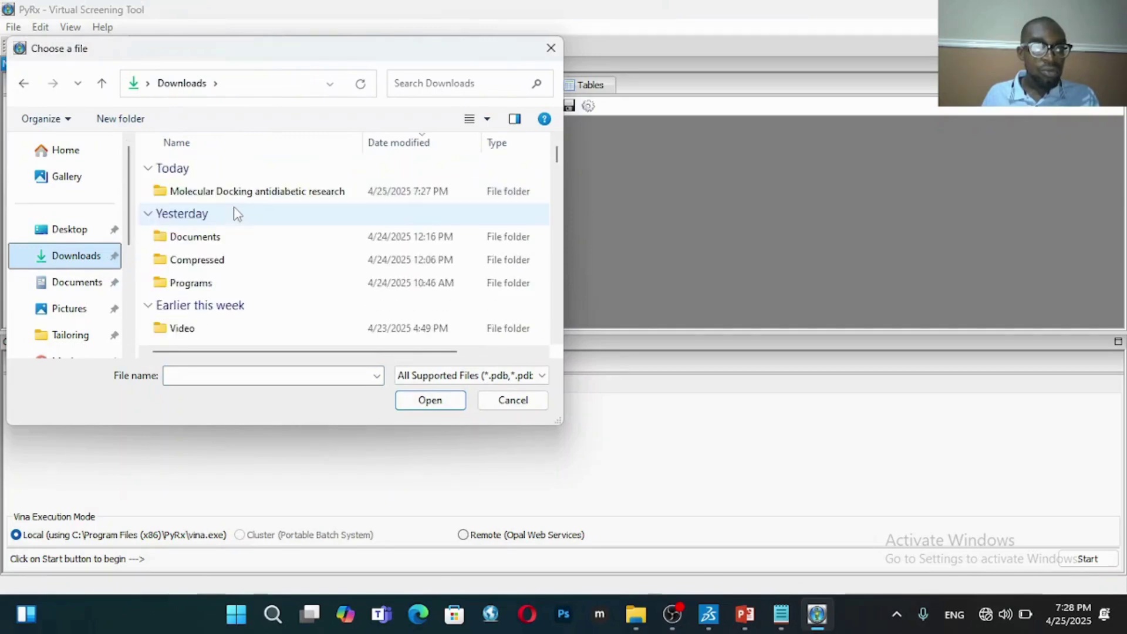
double_click(235, 198)
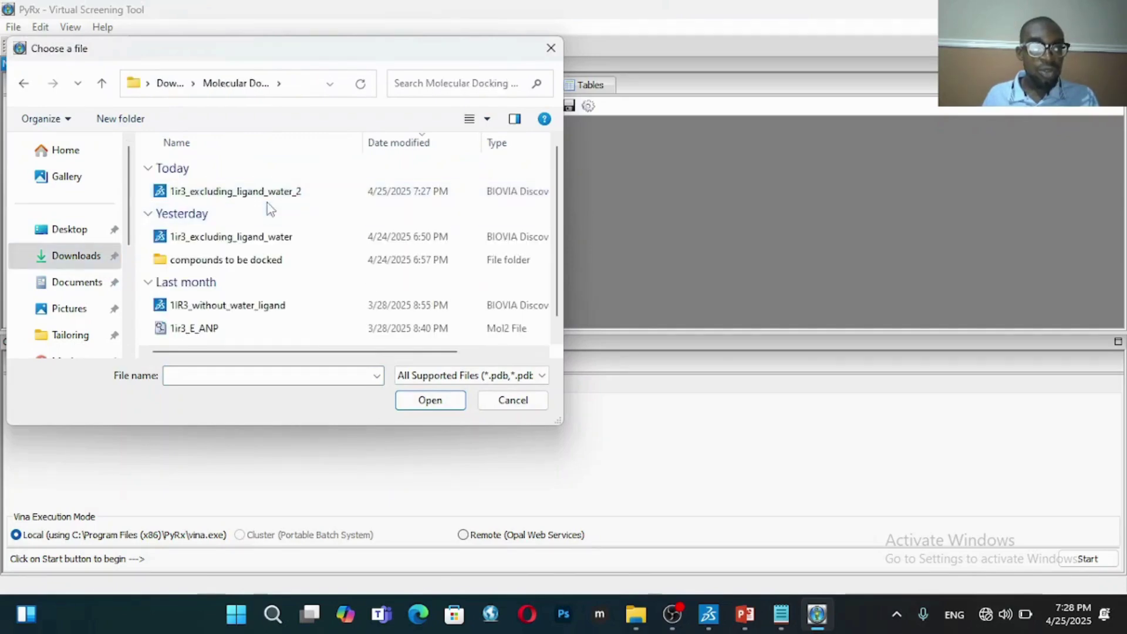
left_click(259, 237)
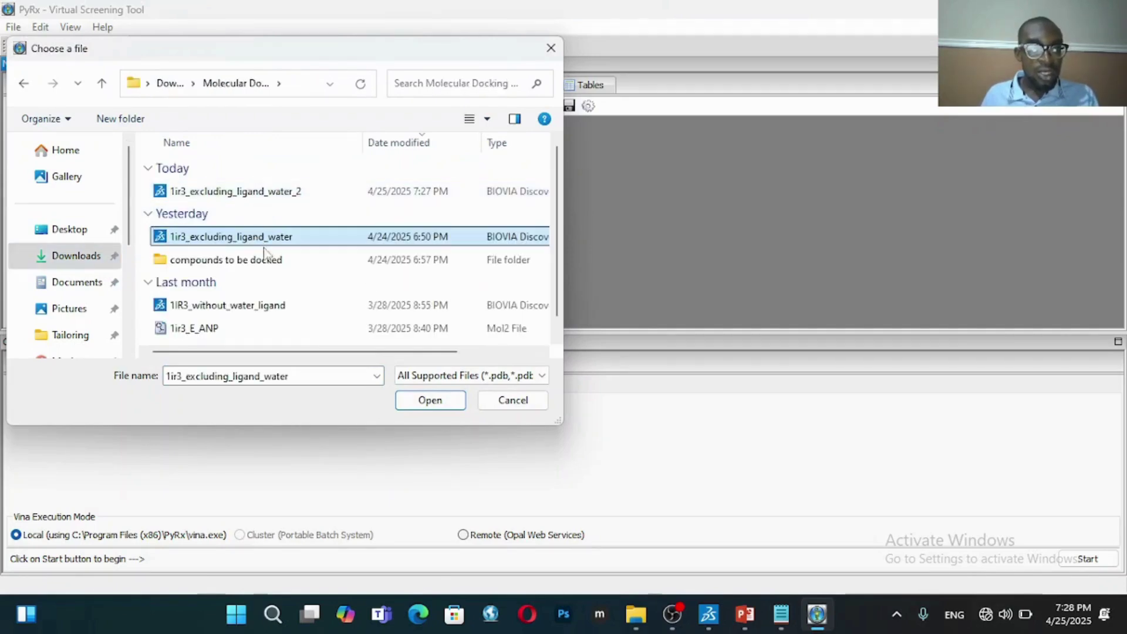
left_click(286, 197)
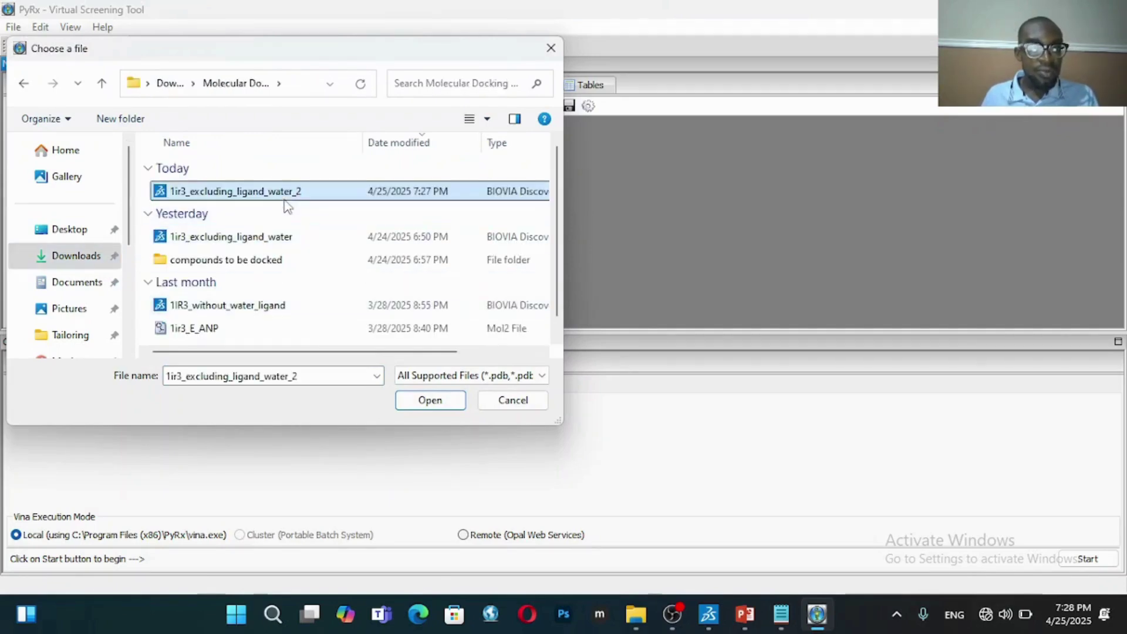
left_click(429, 400)
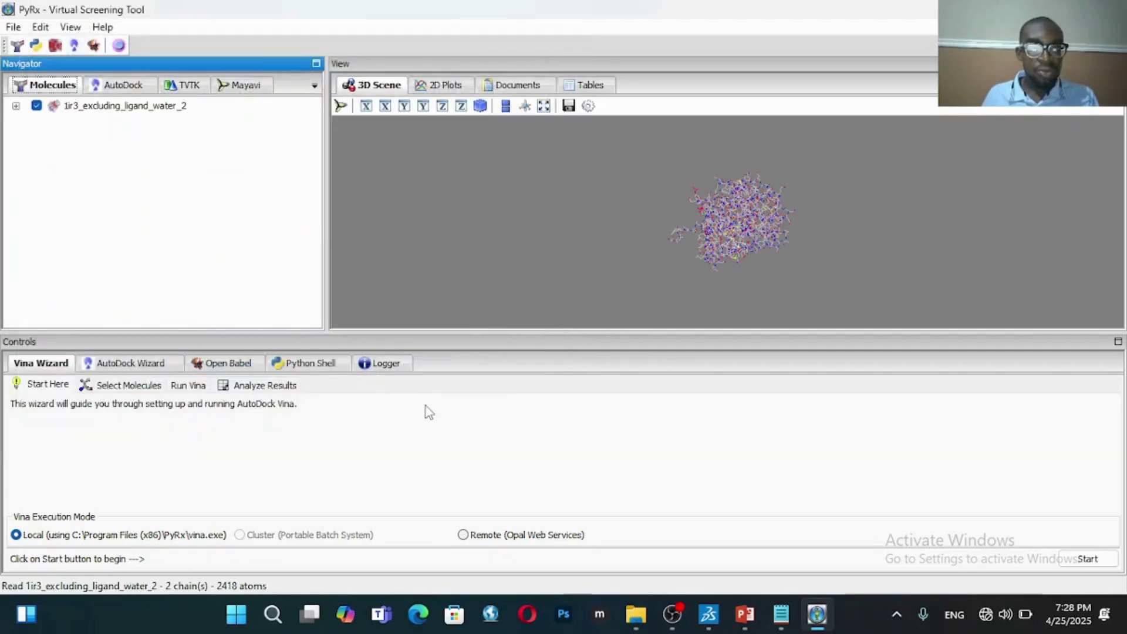
Step: Load compound A2 from the 'compounds to be docked' folder
left_click(13, 27)
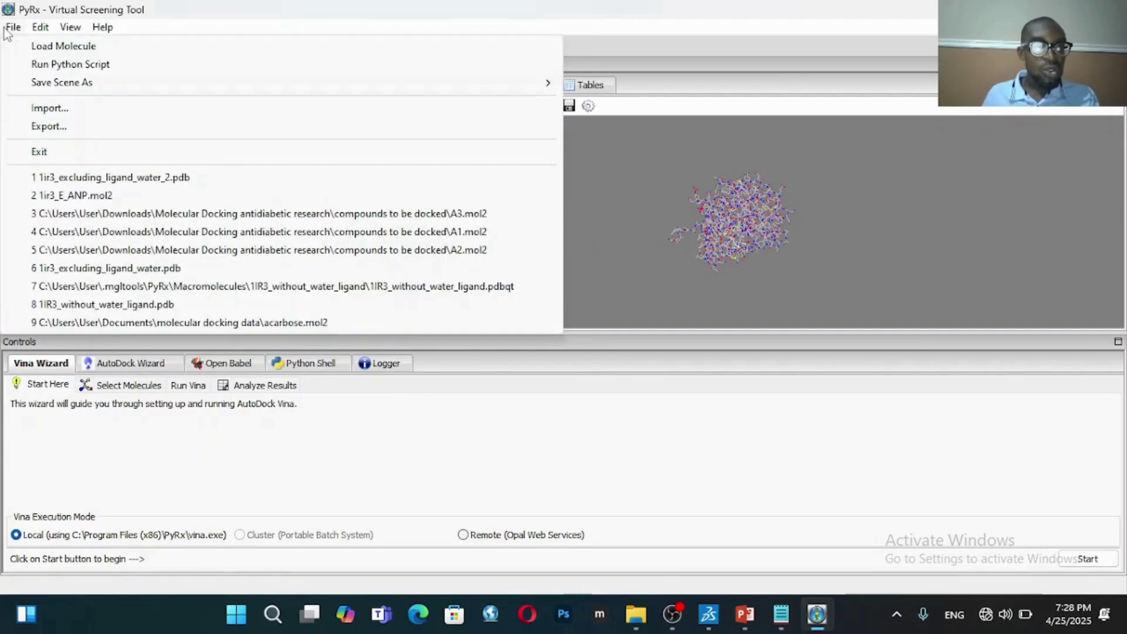
left_click(12, 28)
left_click(70, 27)
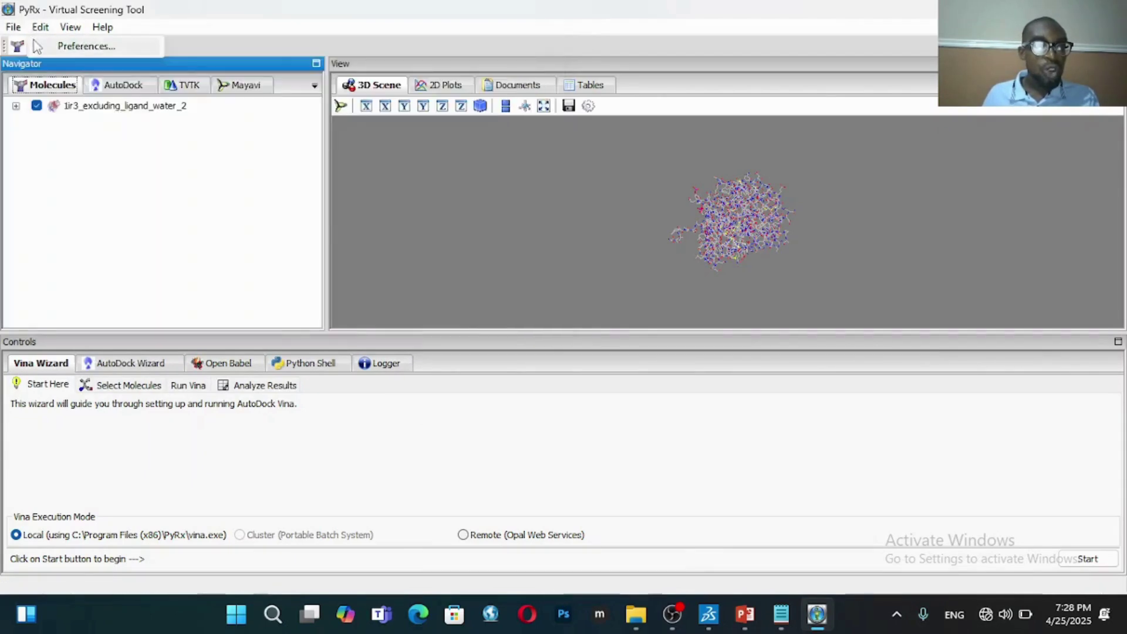
left_click(24, 44)
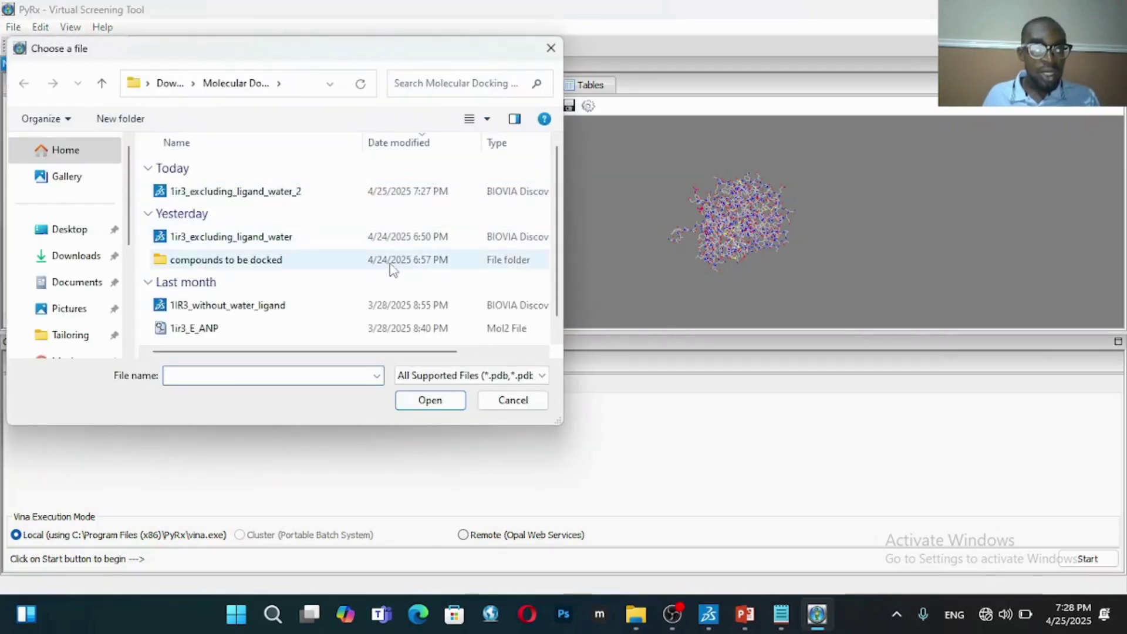
double_click(393, 270)
left_click(278, 193)
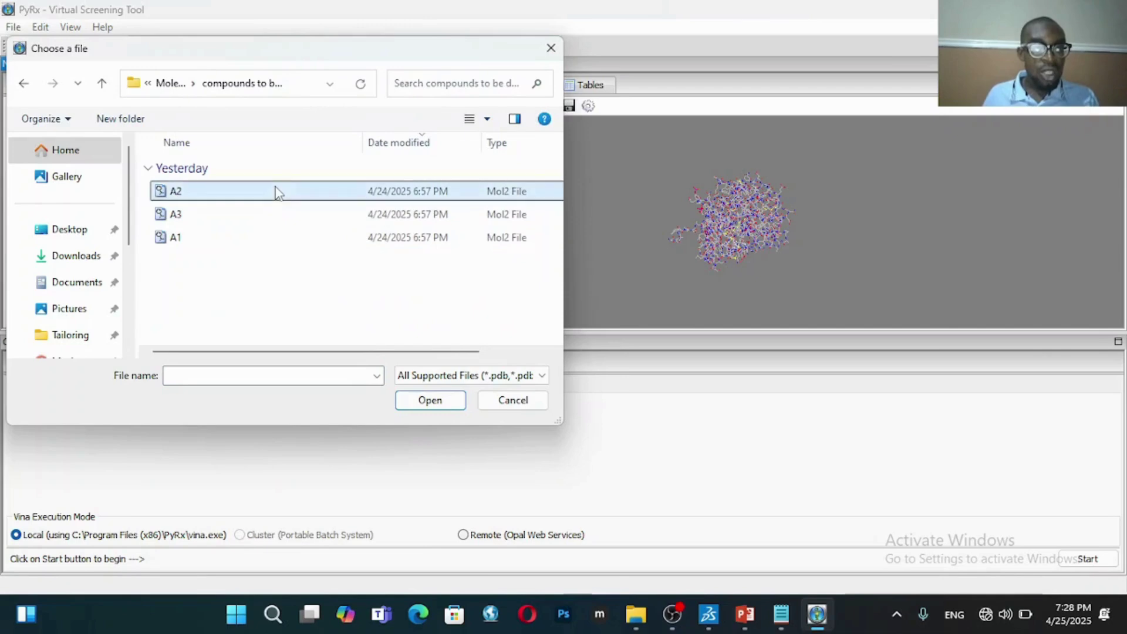
left_click(424, 401)
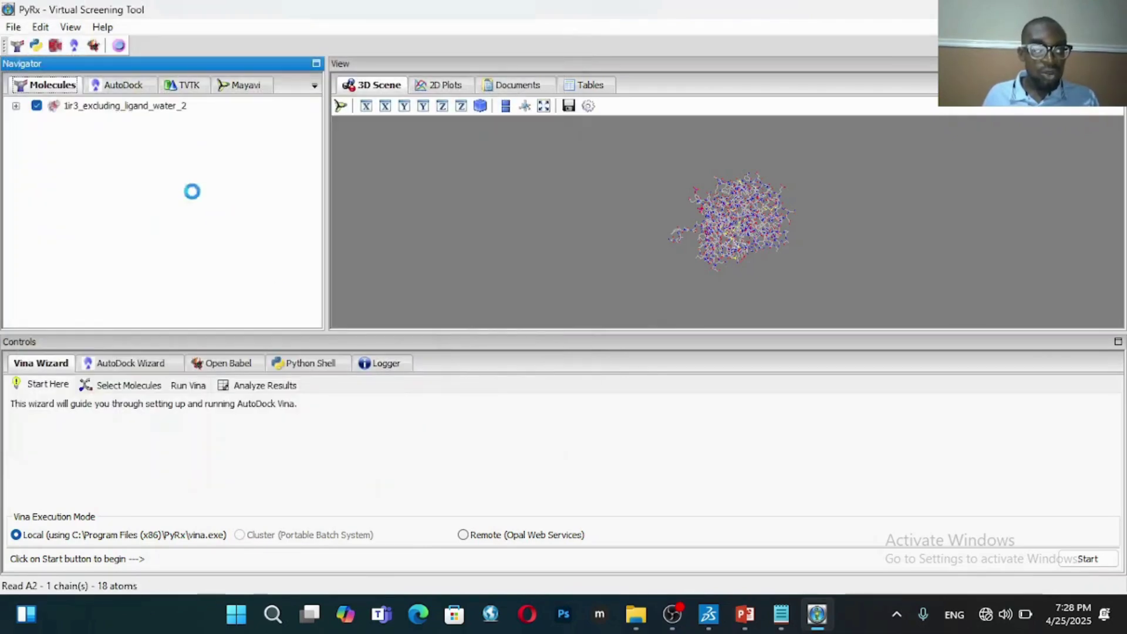
Step: Load compounds A1 and A3 from the same folder
left_click(13, 27)
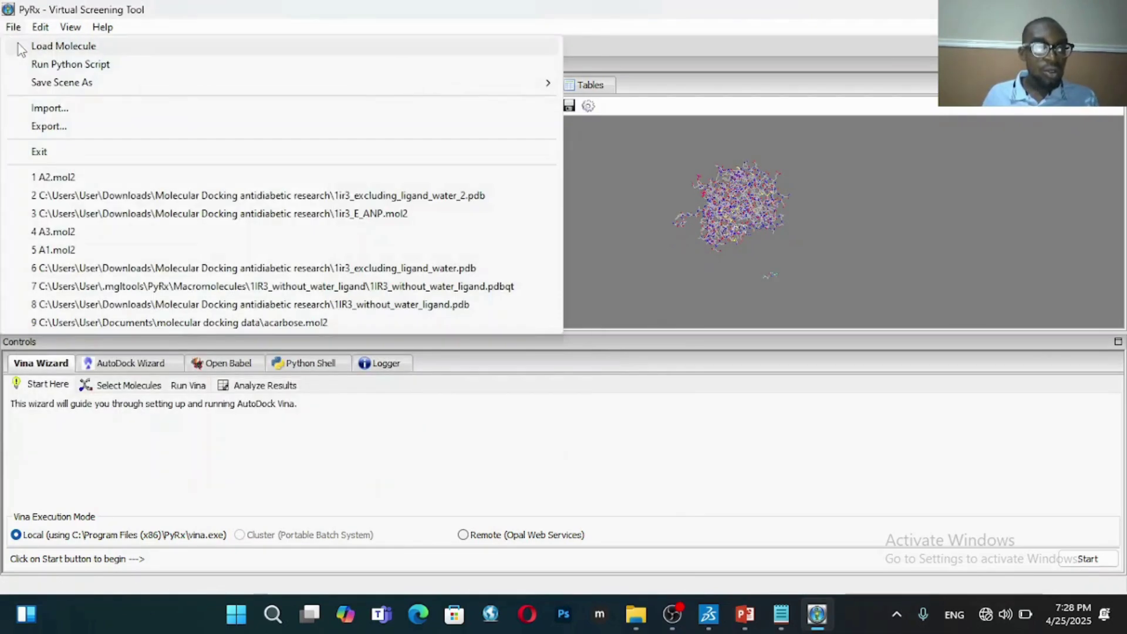
left_click(50, 47)
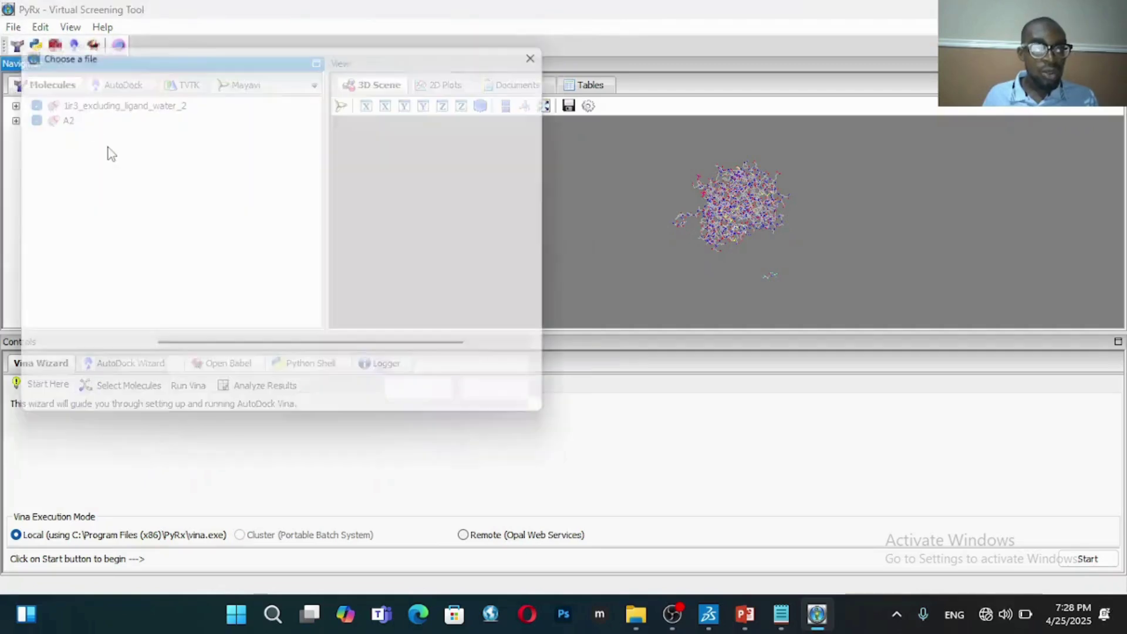
left_click(276, 237)
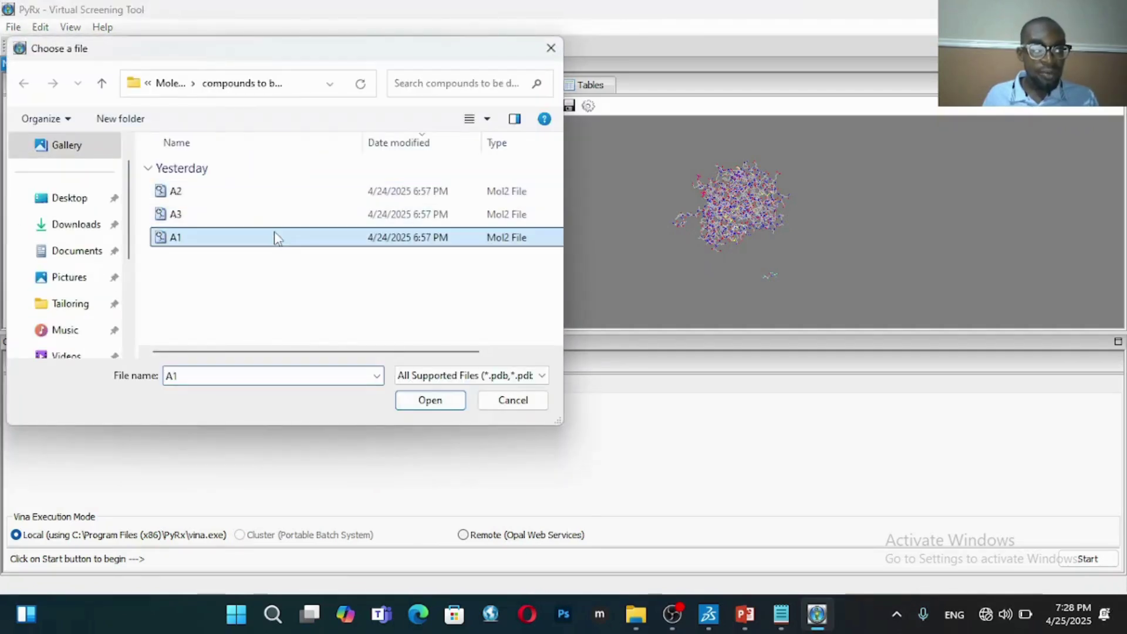
left_click(452, 404)
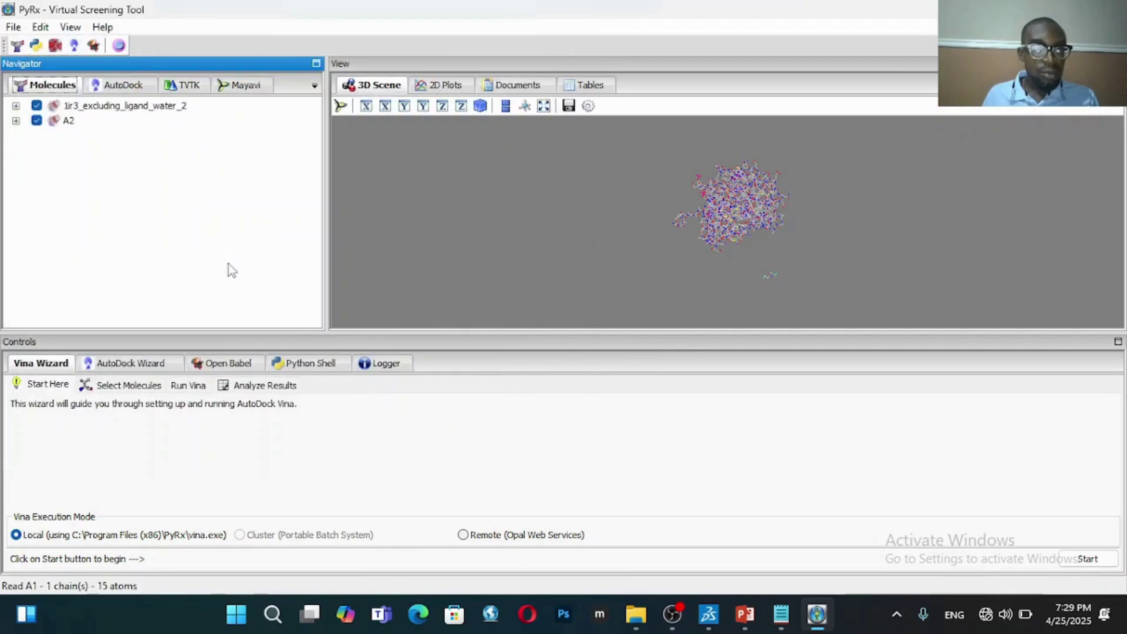
left_click(11, 28)
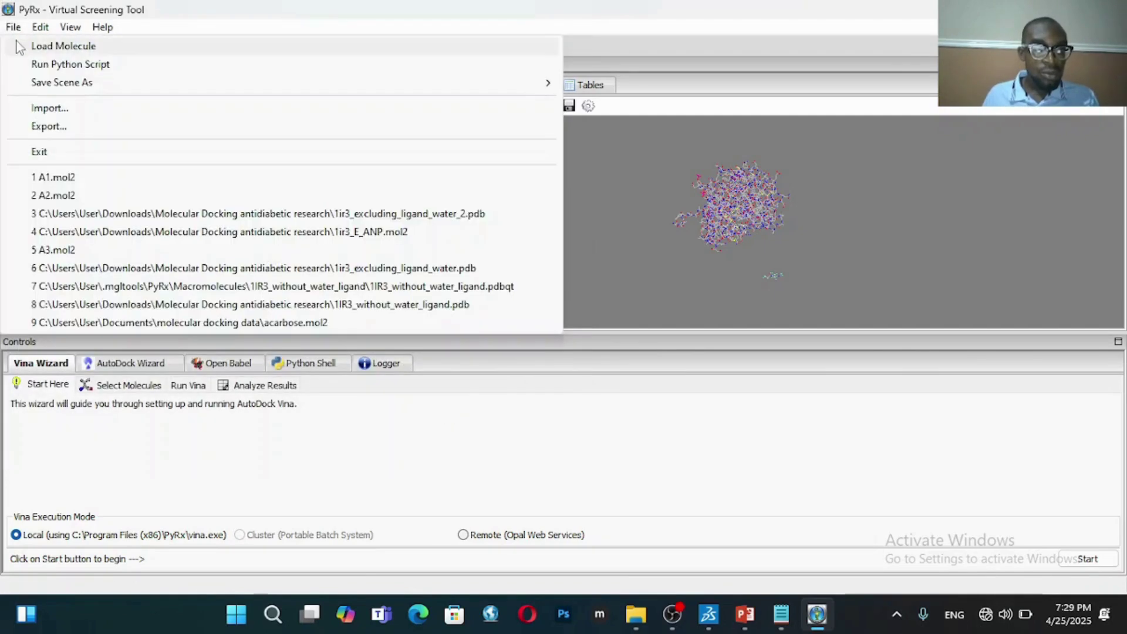
left_click(20, 47)
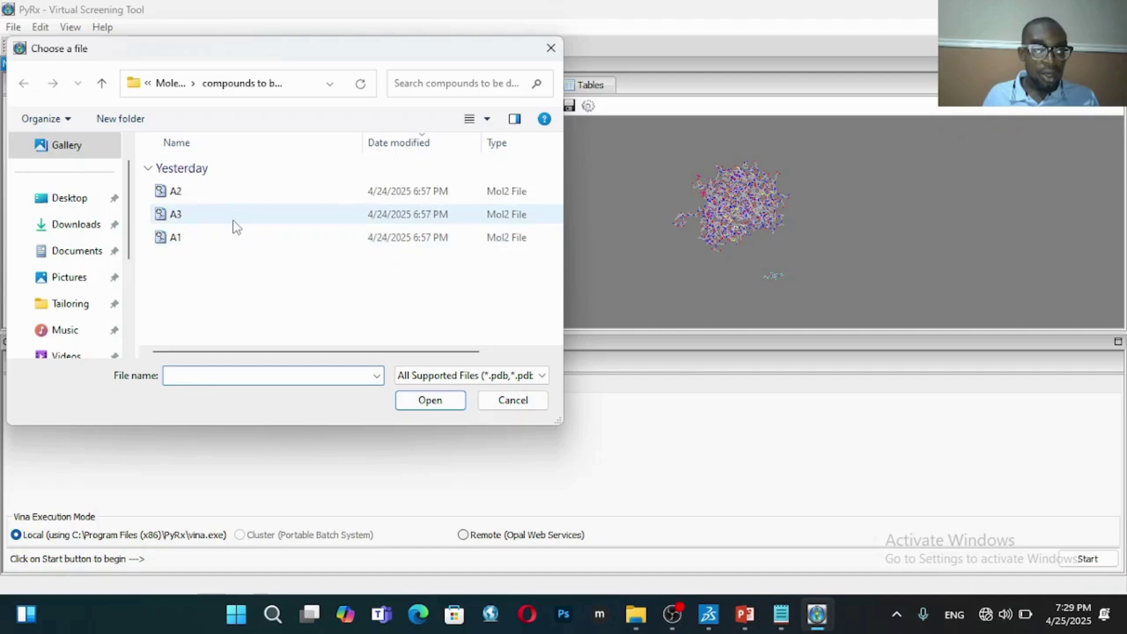
left_click(234, 221)
left_click(420, 402)
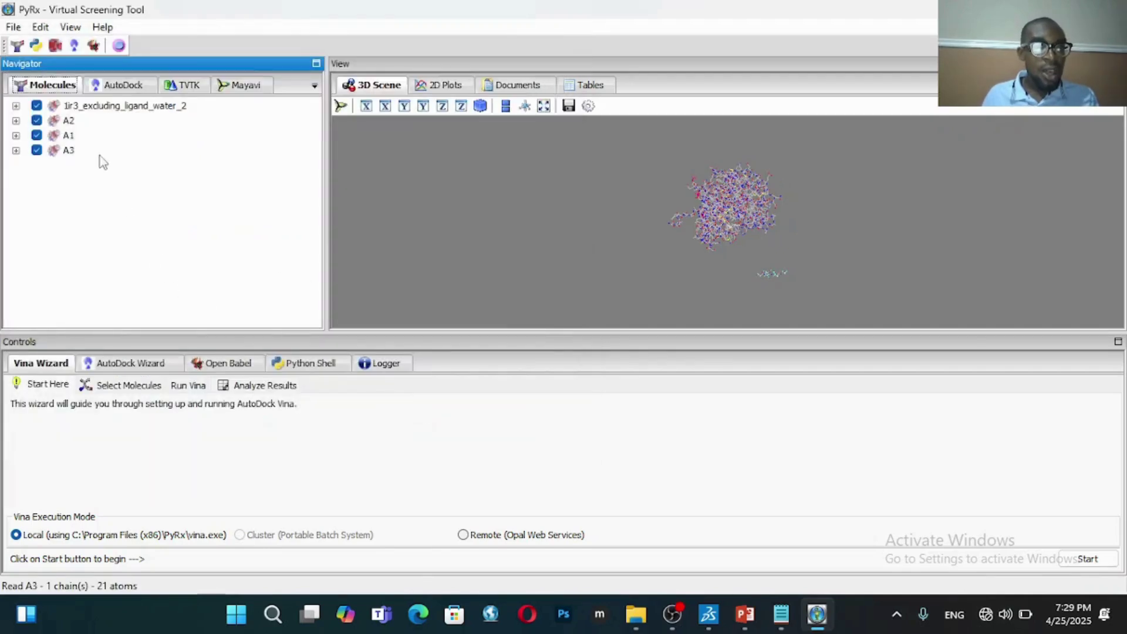
Step: Load the co-crystallized ligand 1ir3_E_ANP from the parent research folder
left_click(8, 29)
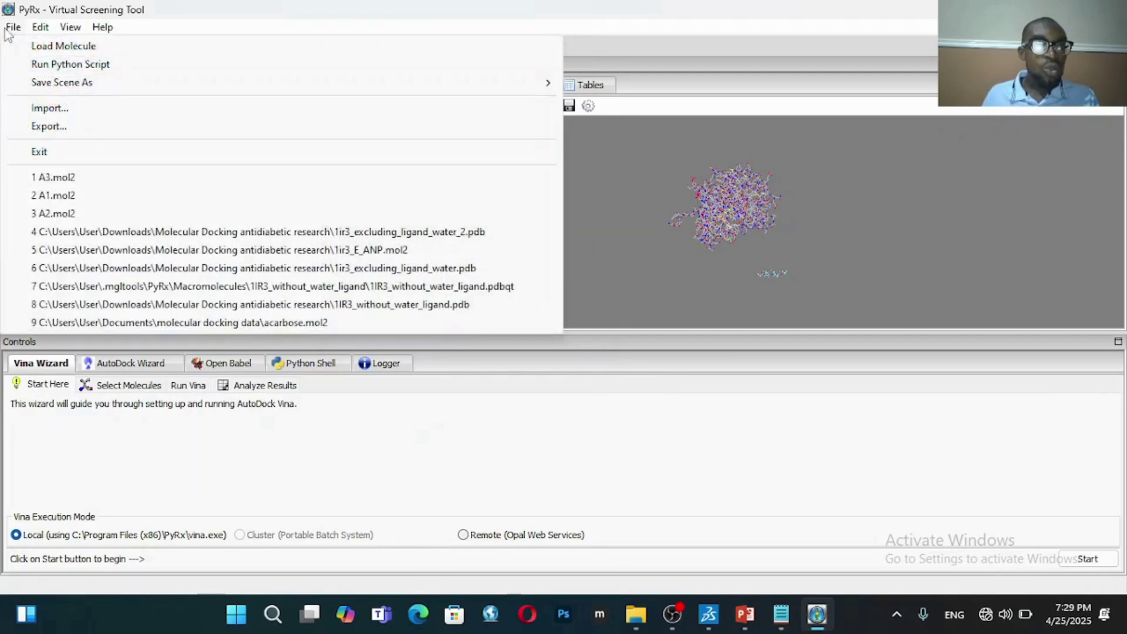
left_click(36, 47)
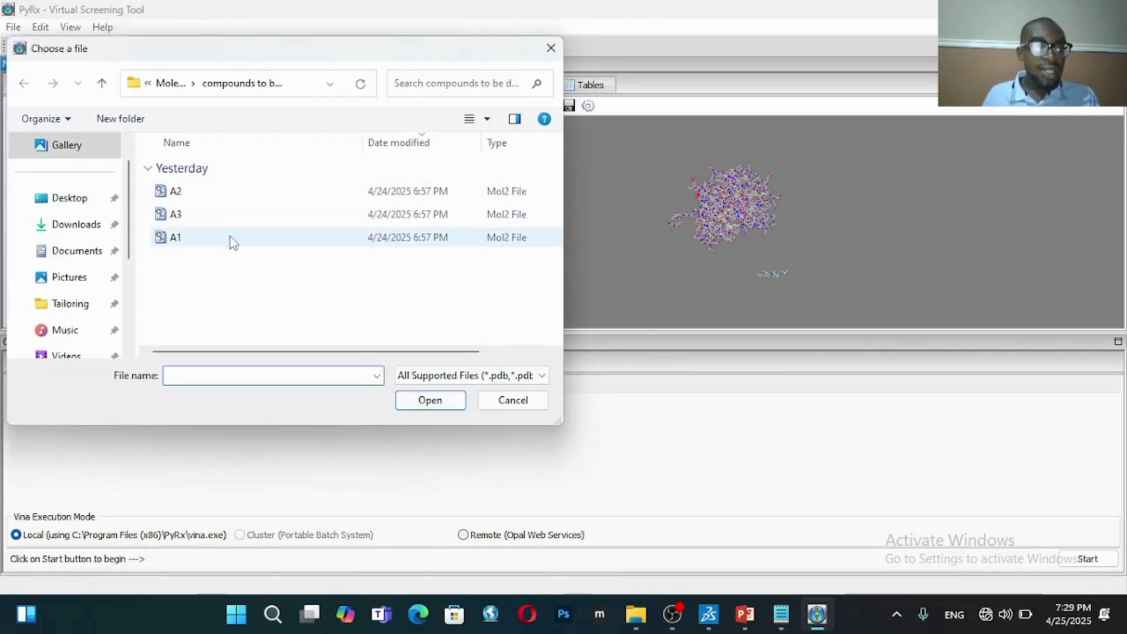
left_click(176, 83)
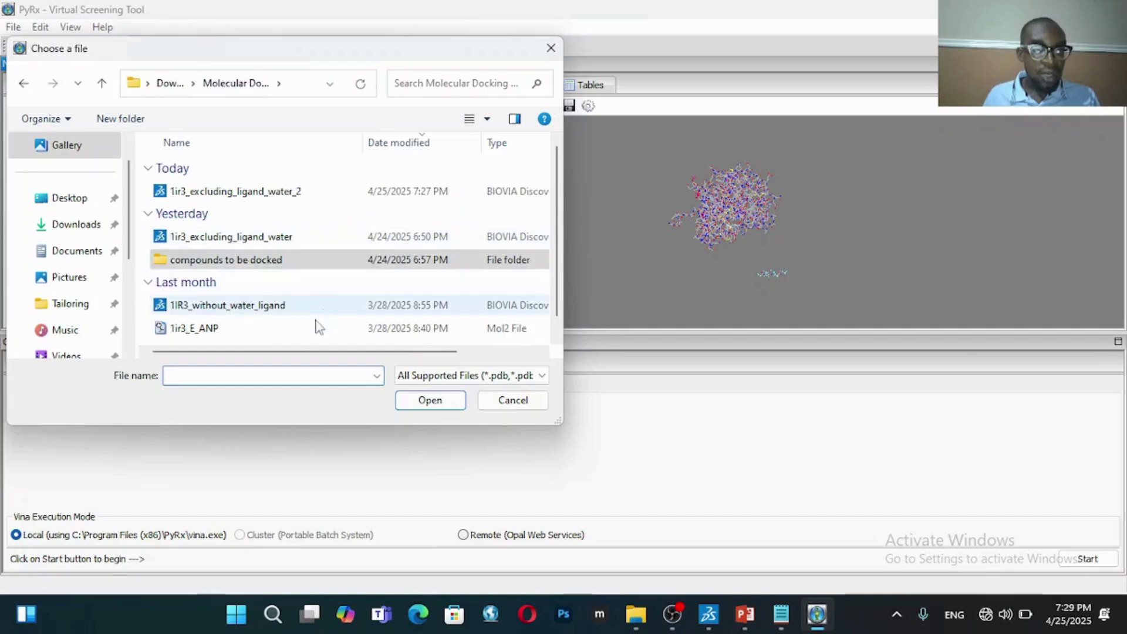
left_click(297, 337)
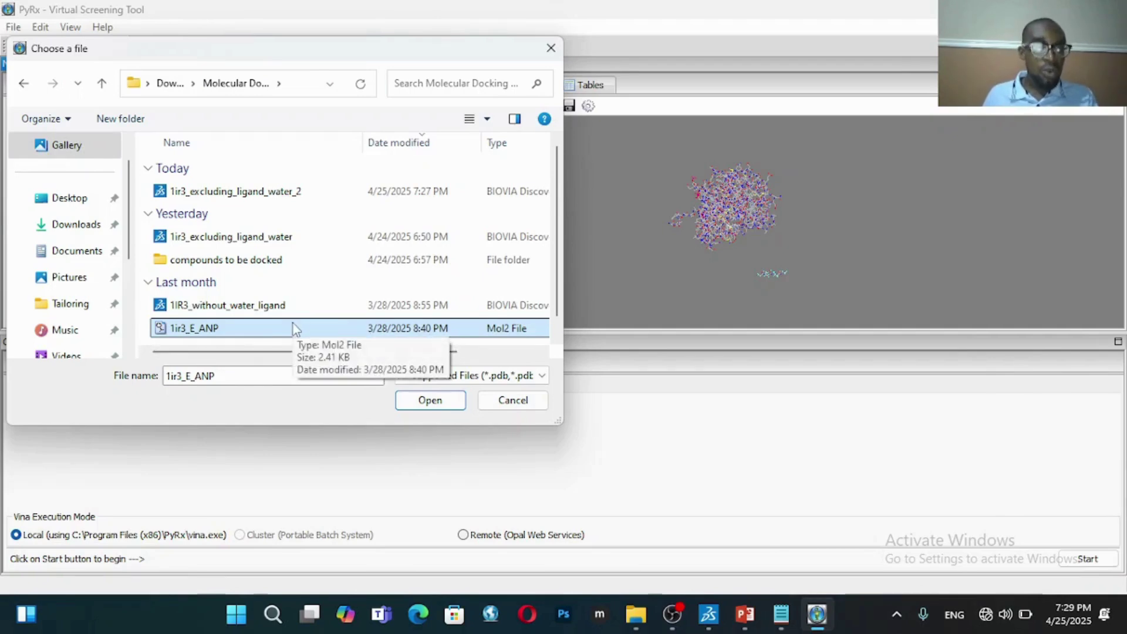
left_click(419, 406)
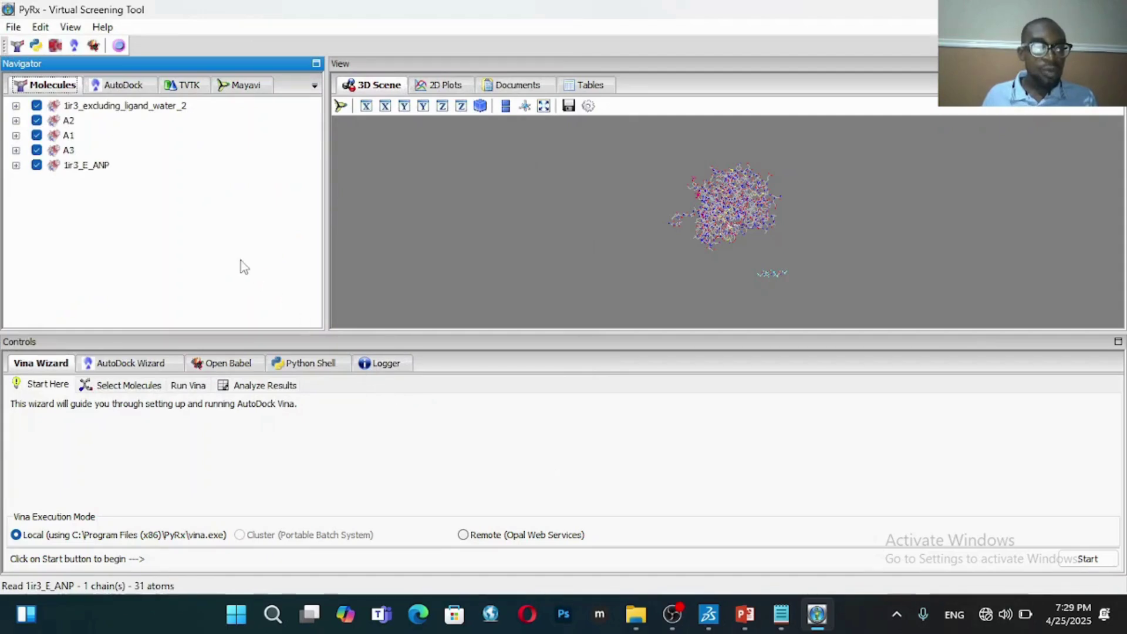
left_click(113, 107)
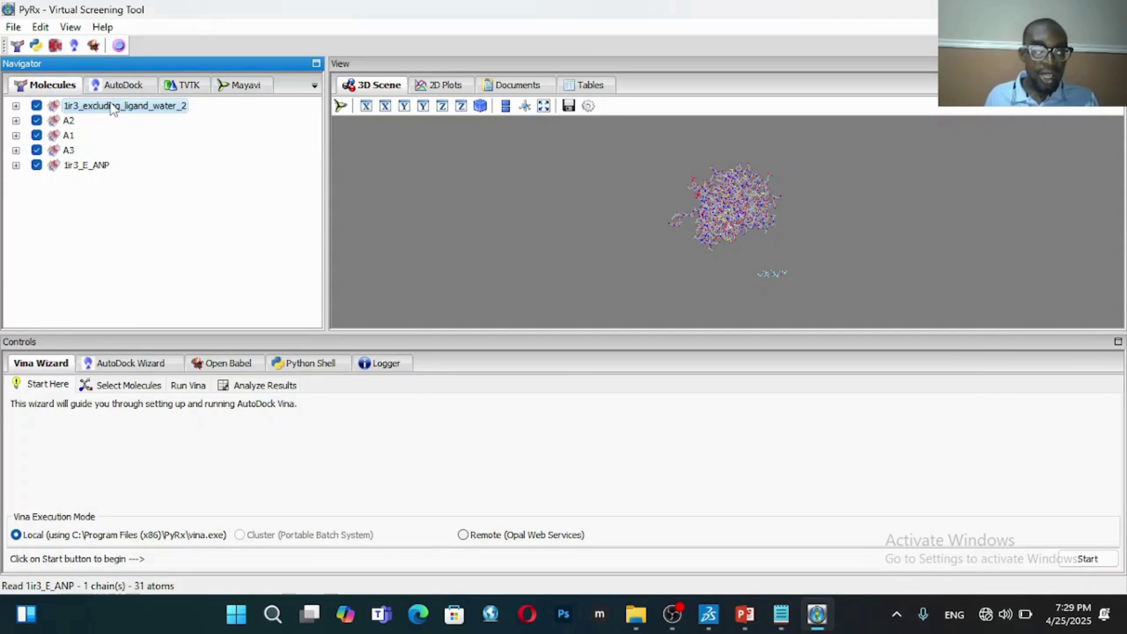
right_click(113, 108)
mouse_move(146, 135)
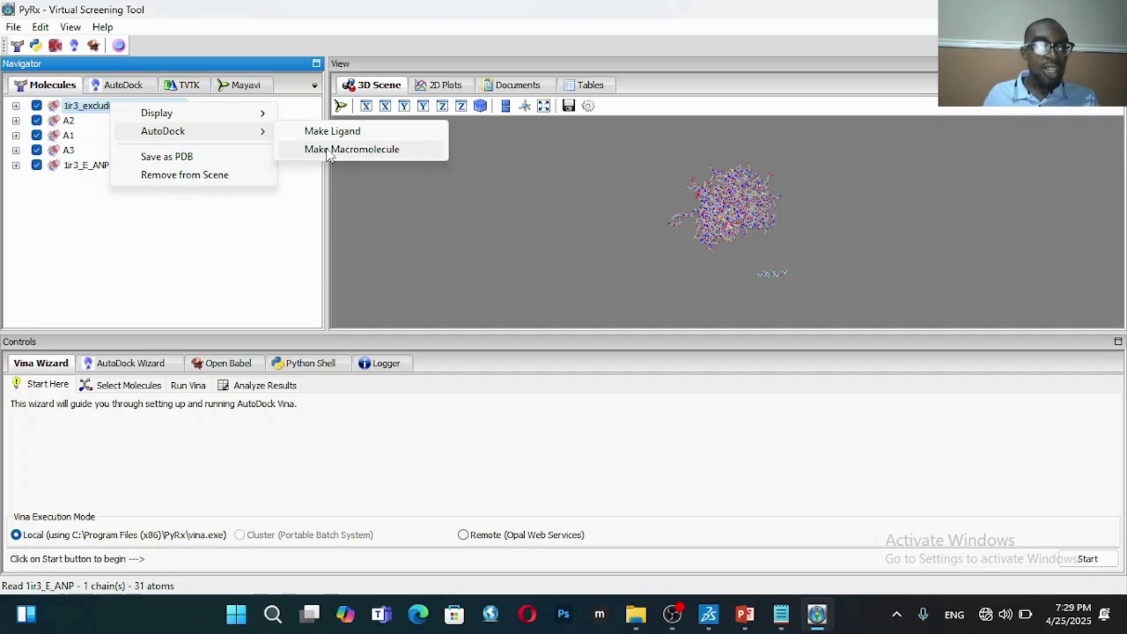
left_click(73, 108)
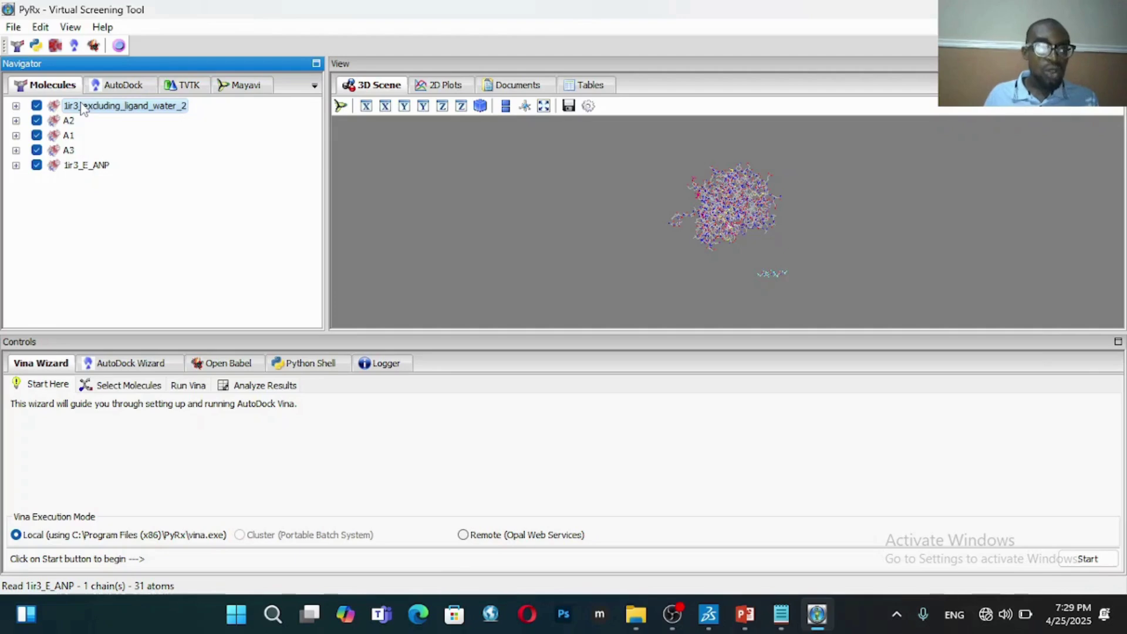
right_click(82, 108)
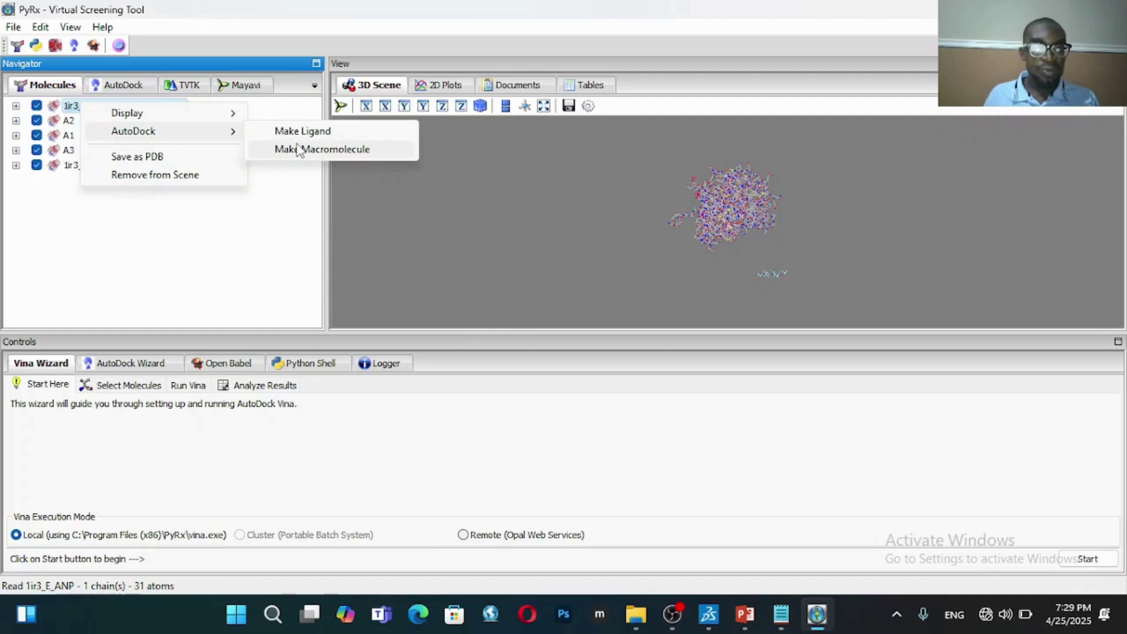
left_click(299, 151)
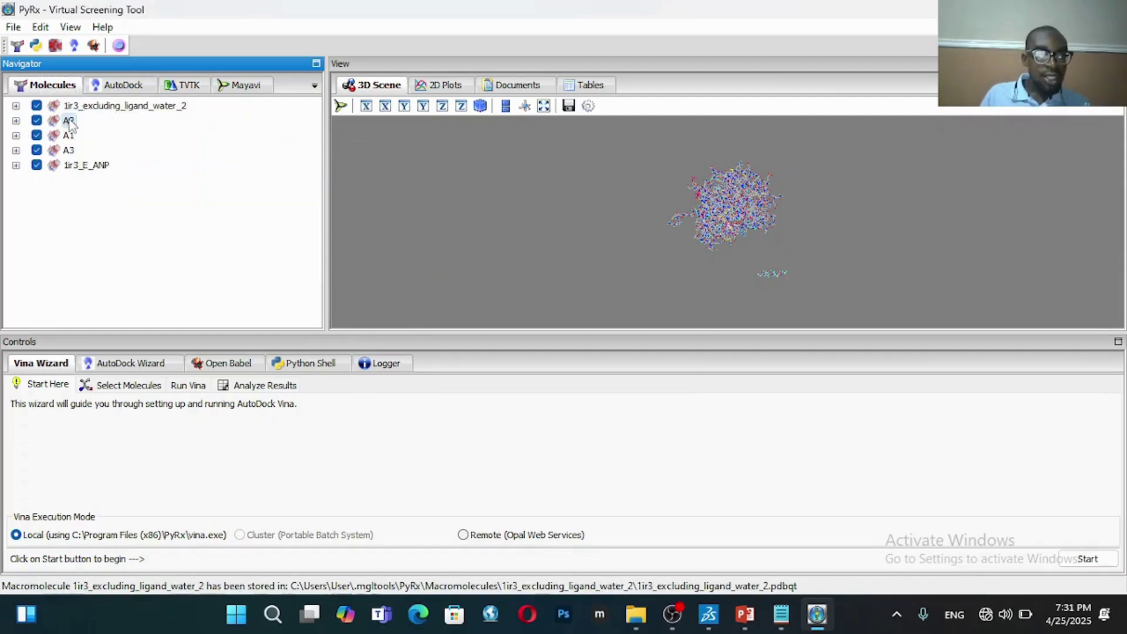
Step: Make AutoDock ligands from A2, A1, A3 and 1ir3_E_ANP in turn
right_click(68, 121)
mouse_move(132, 152)
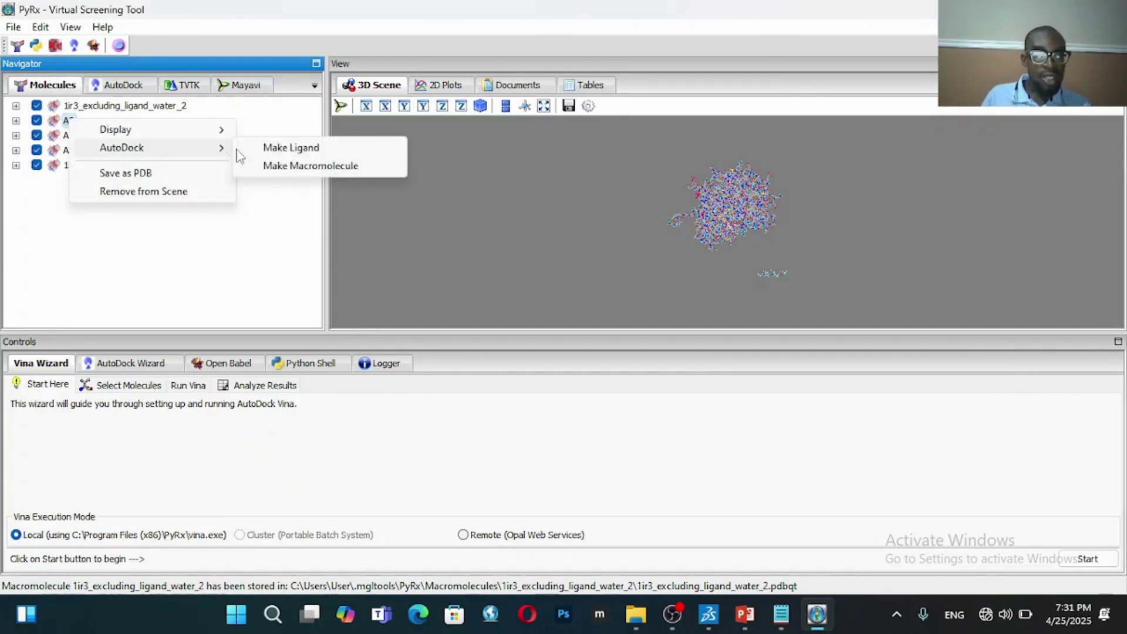
left_click(271, 151)
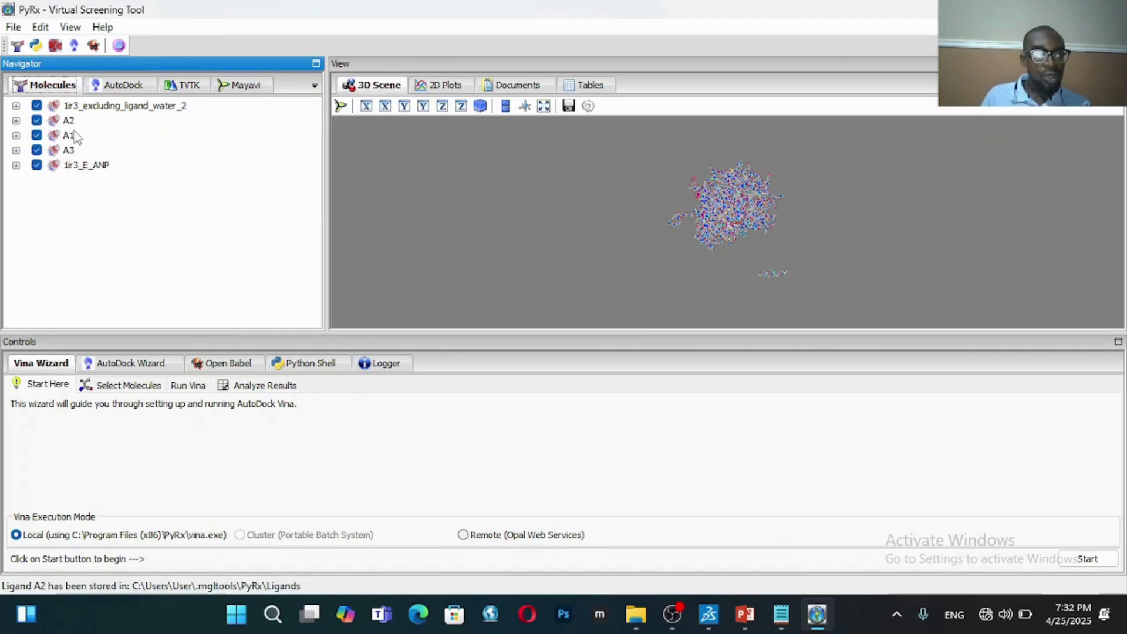
right_click(70, 137)
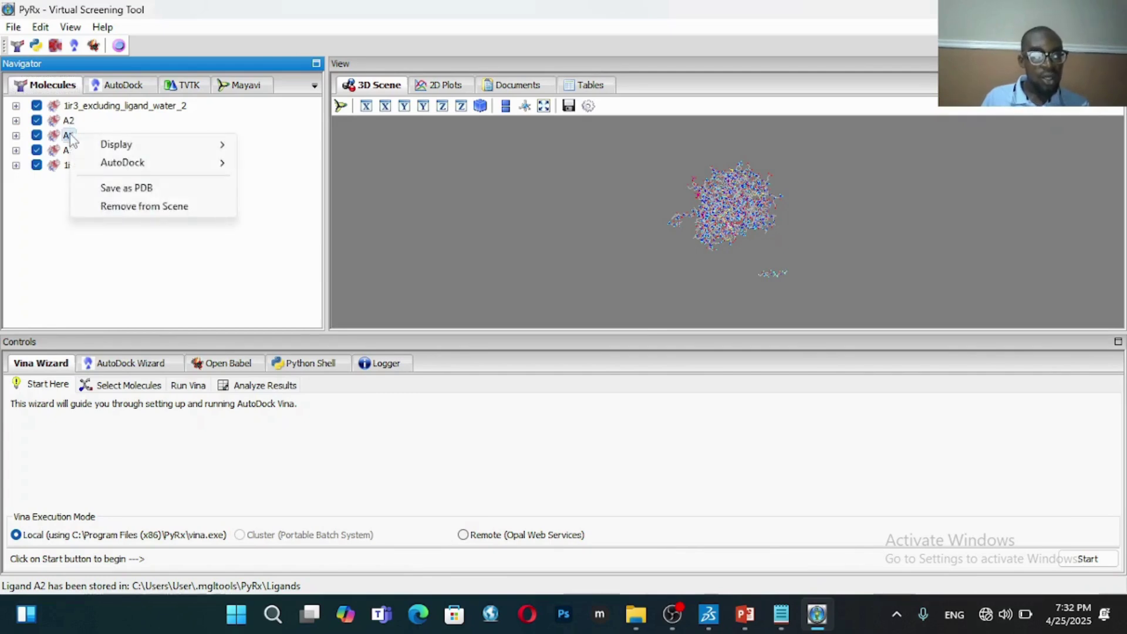
mouse_move(92, 165)
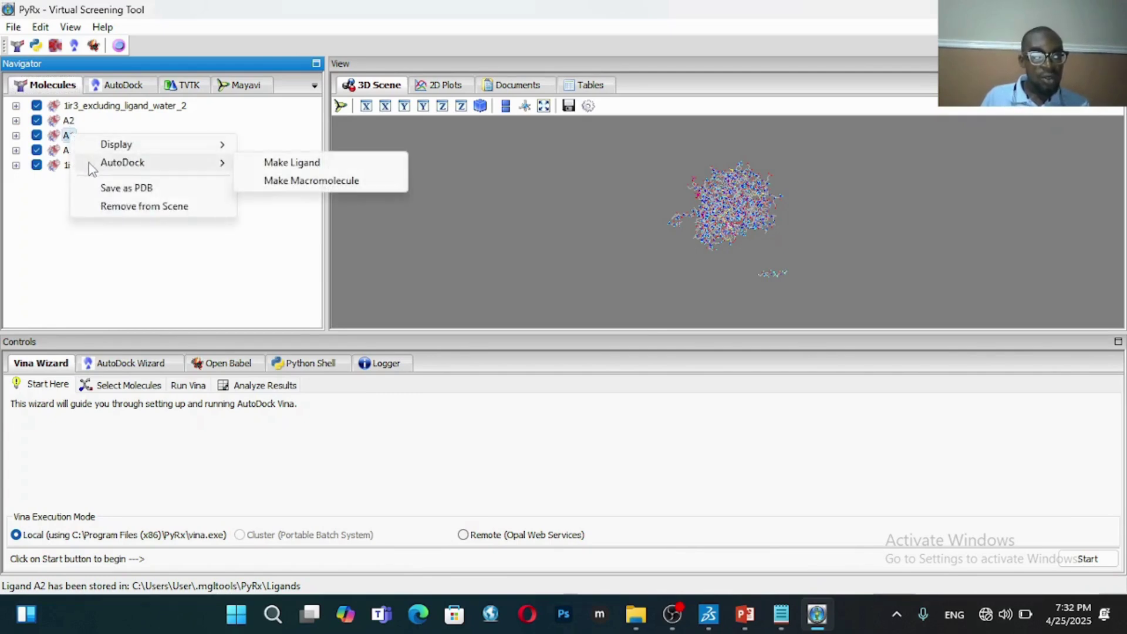
left_click(283, 163)
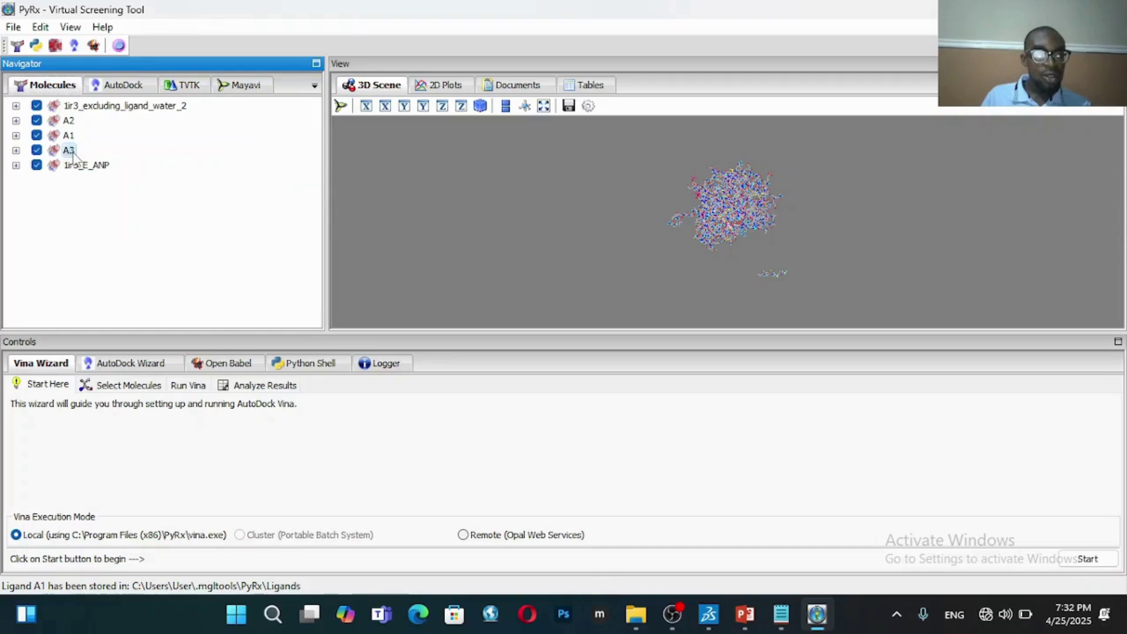
right_click(73, 155)
mouse_move(125, 183)
left_click(259, 184)
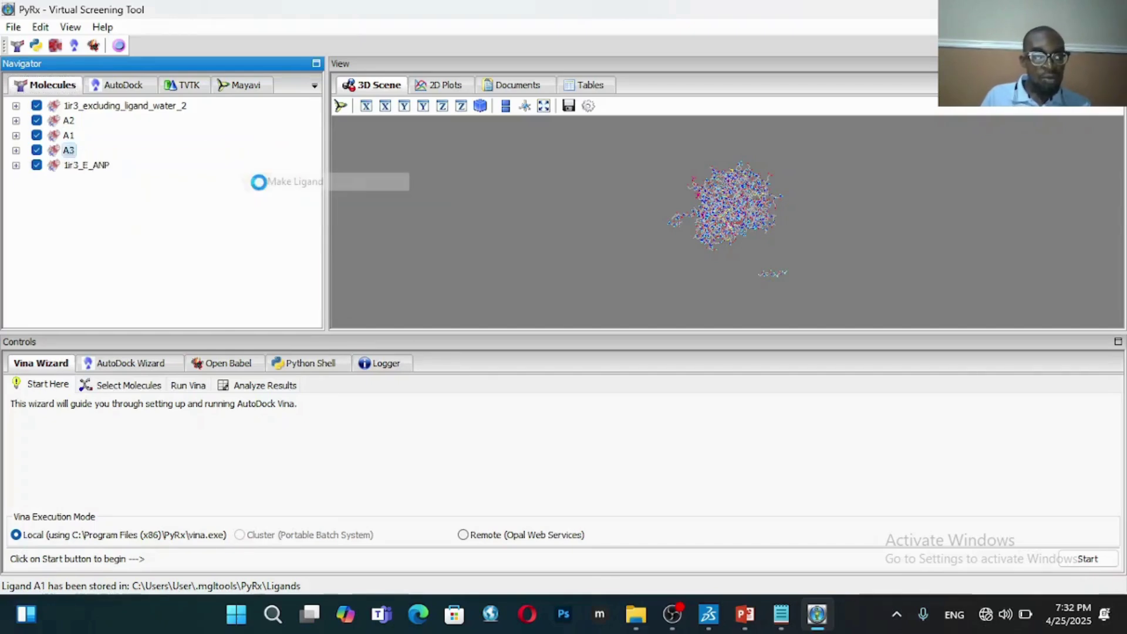
right_click(105, 172)
mouse_move(145, 202)
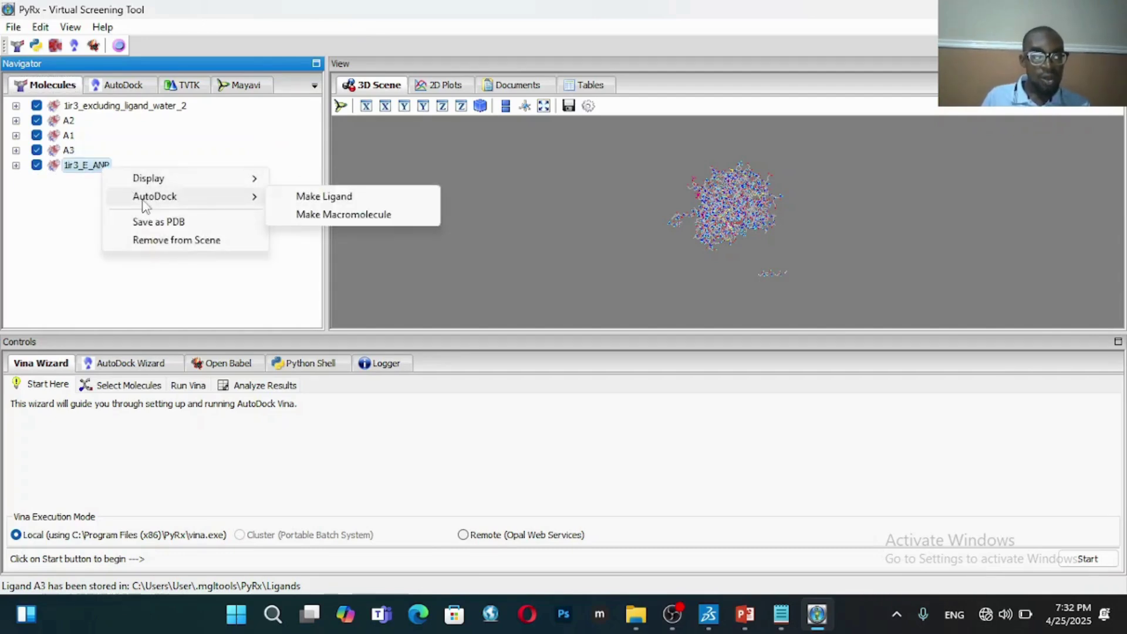
left_click(296, 198)
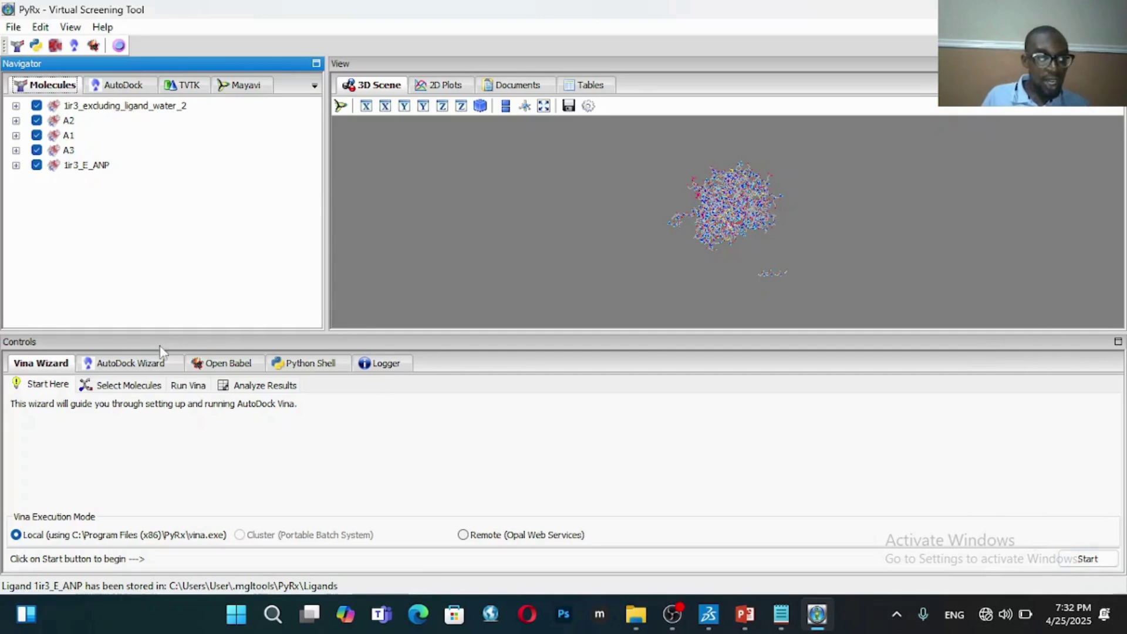
Step: Start the Vina Wizard and select 1ir3_excluding_ligand_water_2 as the receptor
left_click(51, 368)
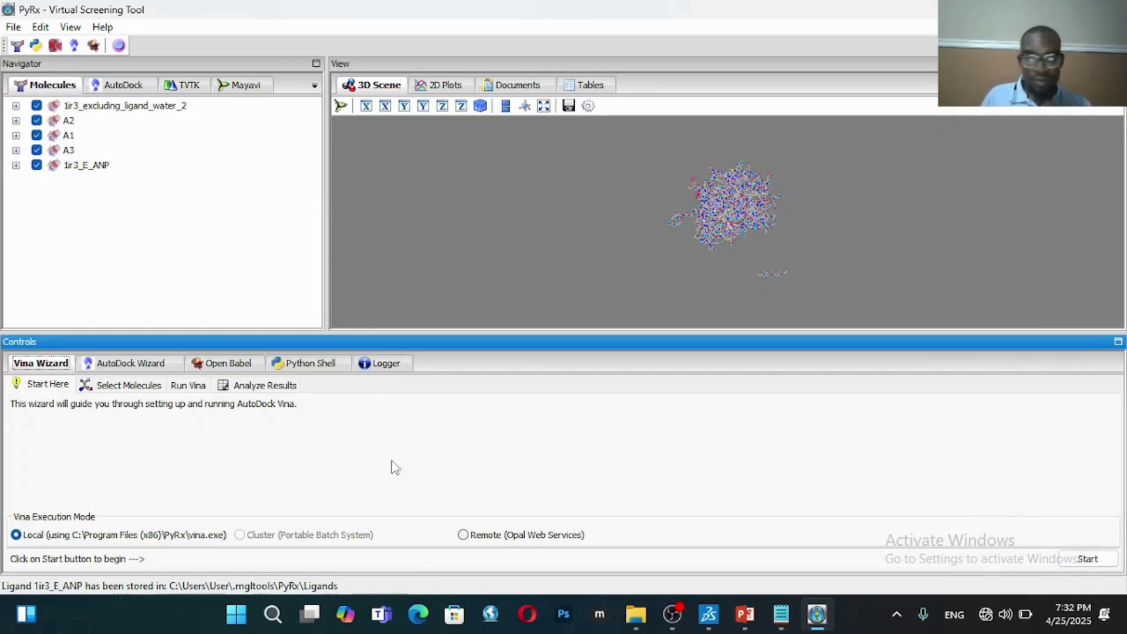
left_click(1081, 561)
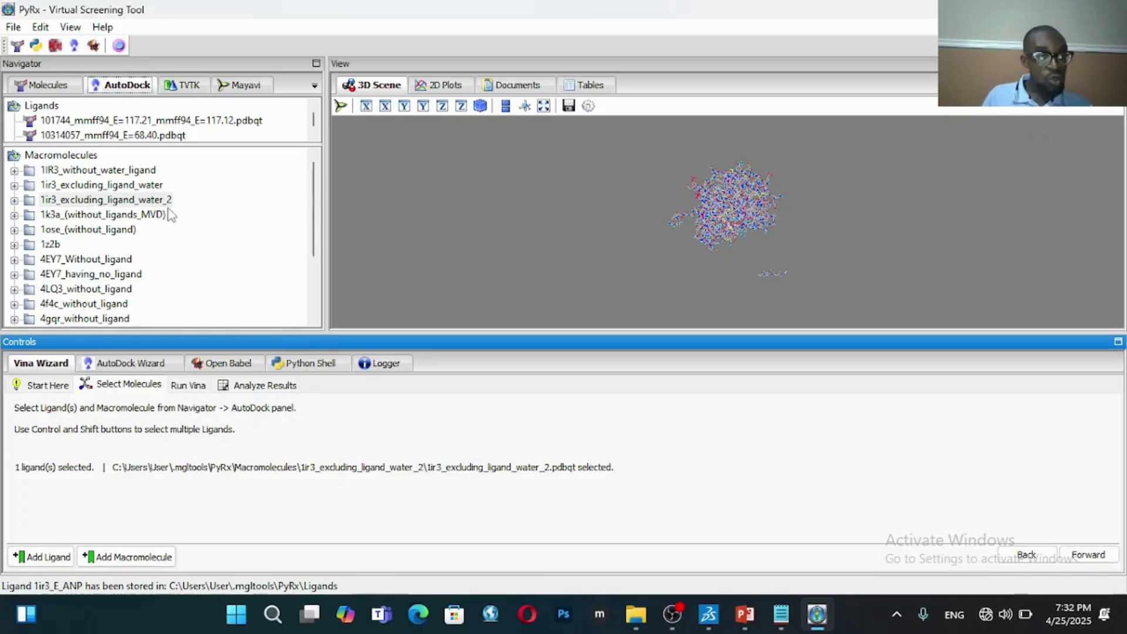
left_click(147, 203)
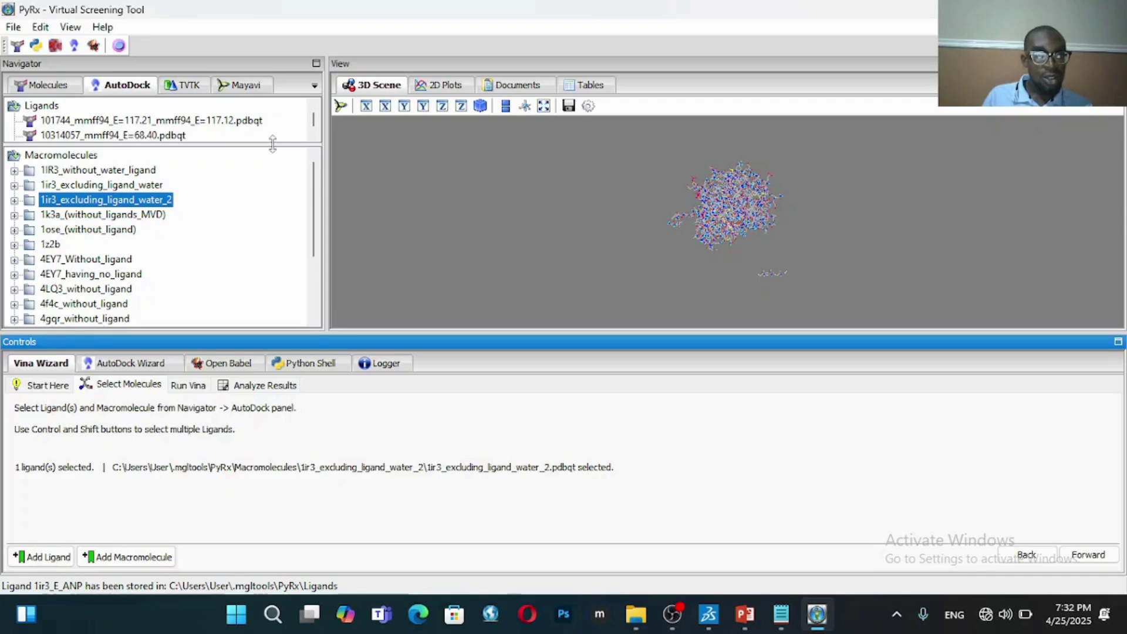
Step: Add A1, A2 and A3 to 1ir3_E_ANP as the ligands and advance to the run step
left_click_drag(268, 144, 267, 215)
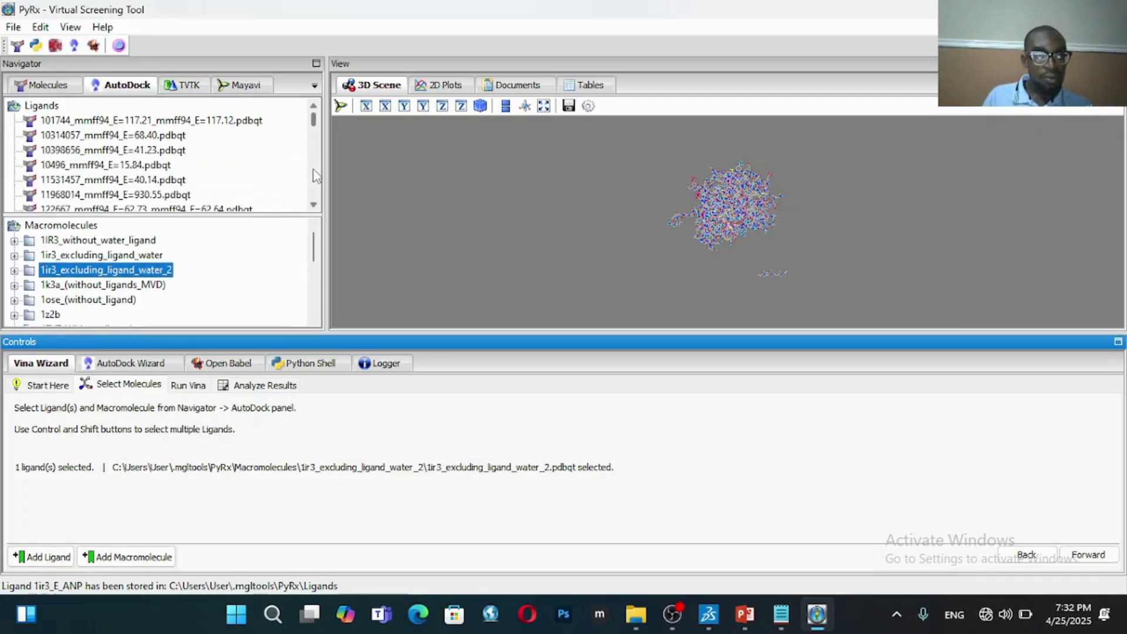
mouse_move(315, 131)
left_mouse_down()
mouse_move(325, 209)
mouse_move(315, 131)
left_mouse_up()
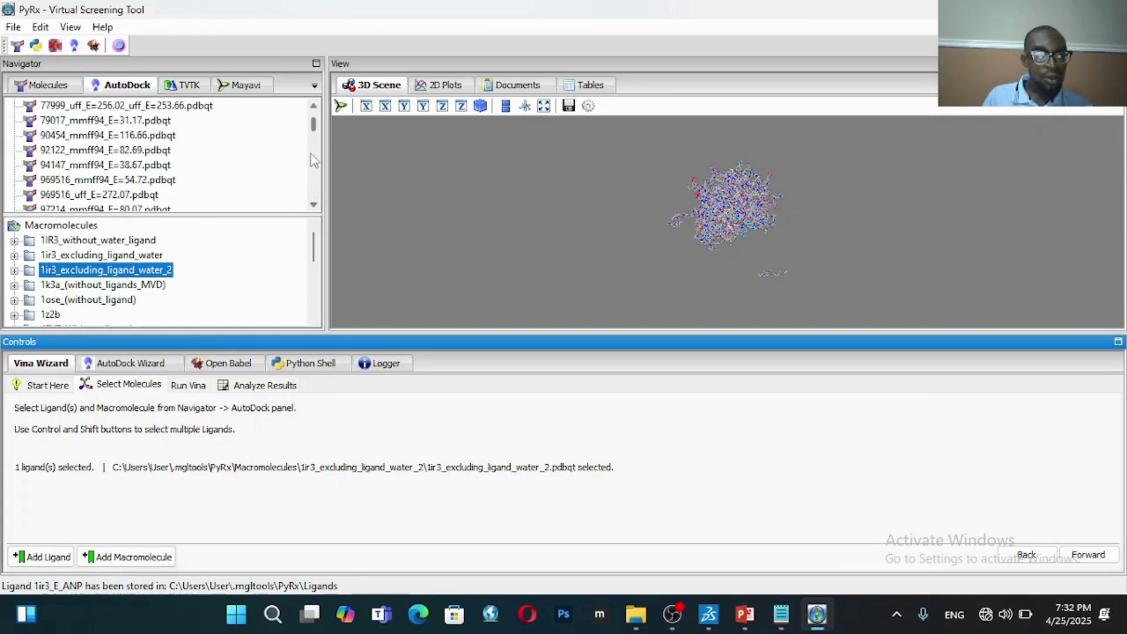
left_click(315, 154)
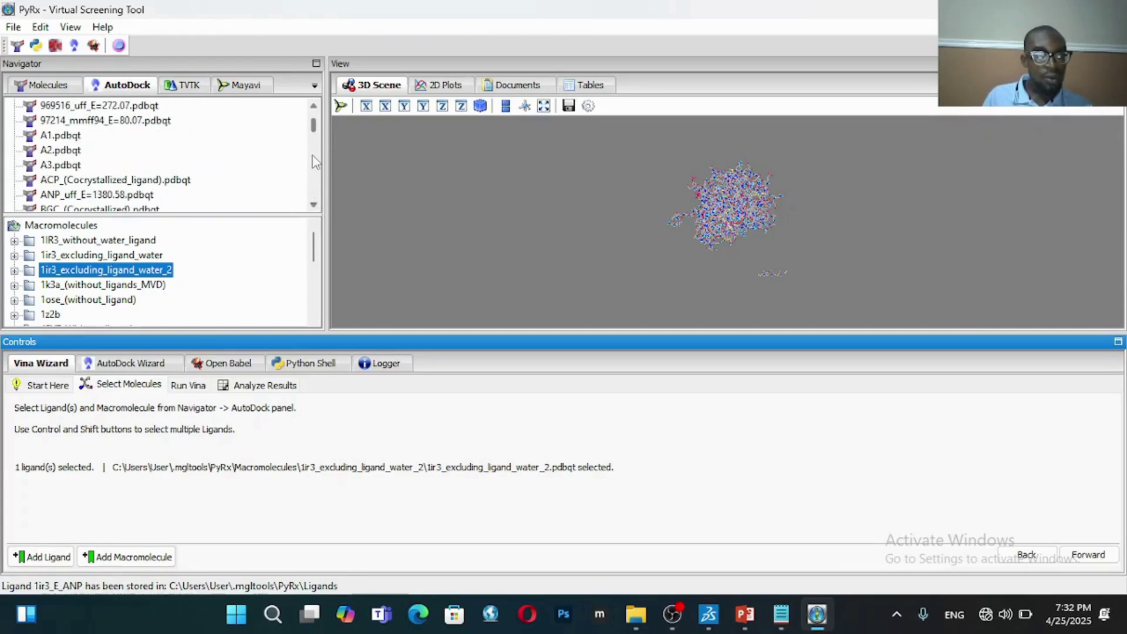
left_click(60, 137)
left_click(61, 136)
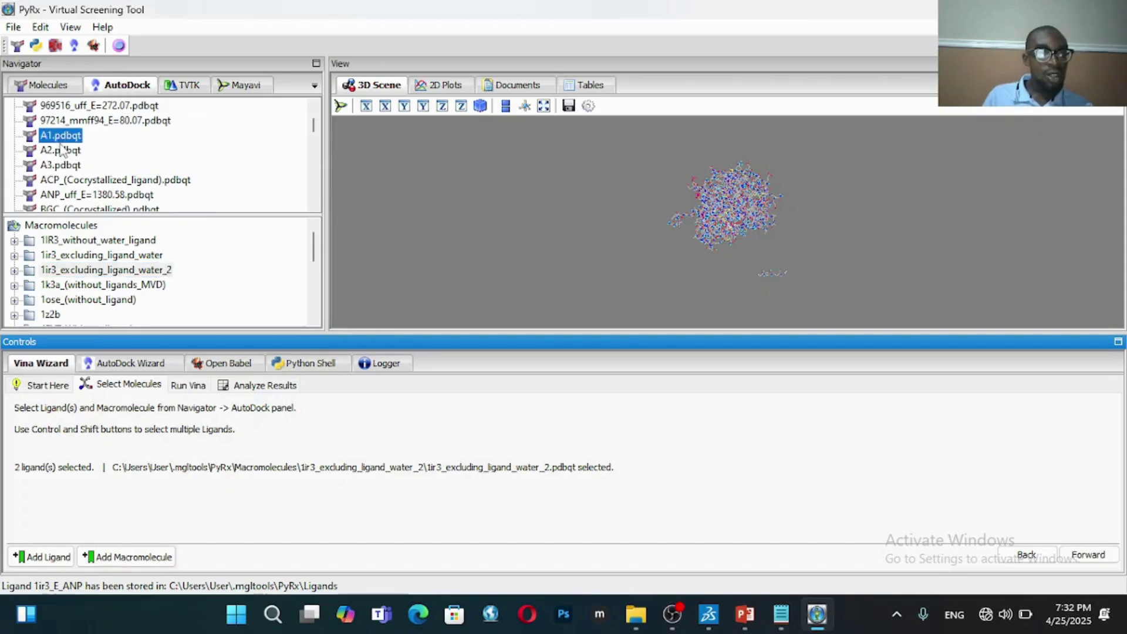
left_click(61, 151, "ctrl")
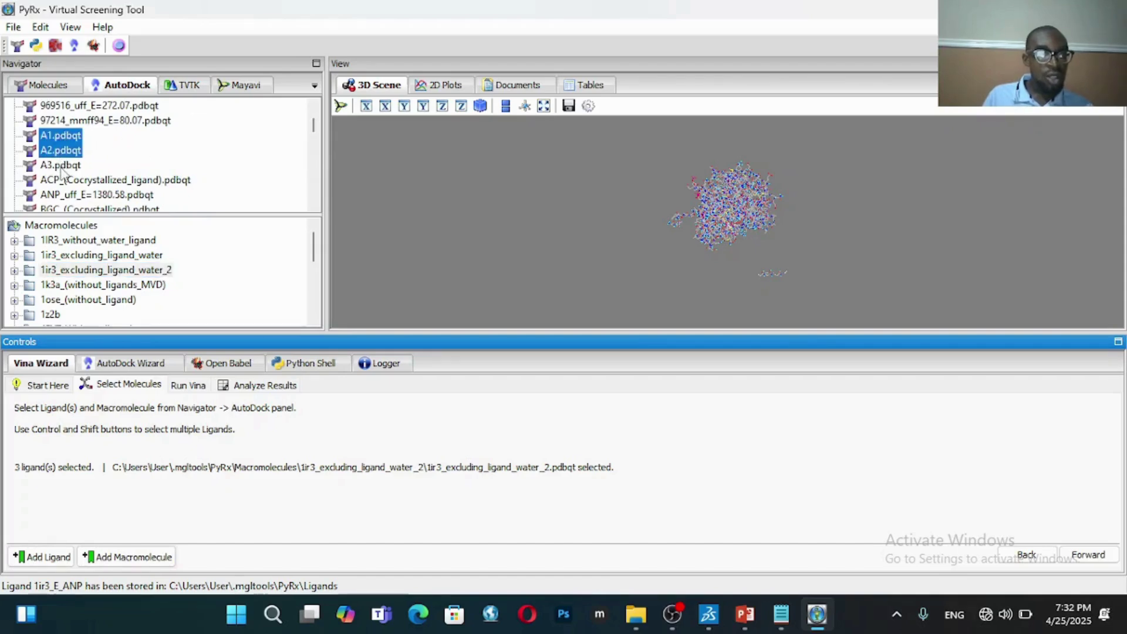
left_click(60, 166, "ctrl")
scroll(210, 151, "up", 5)
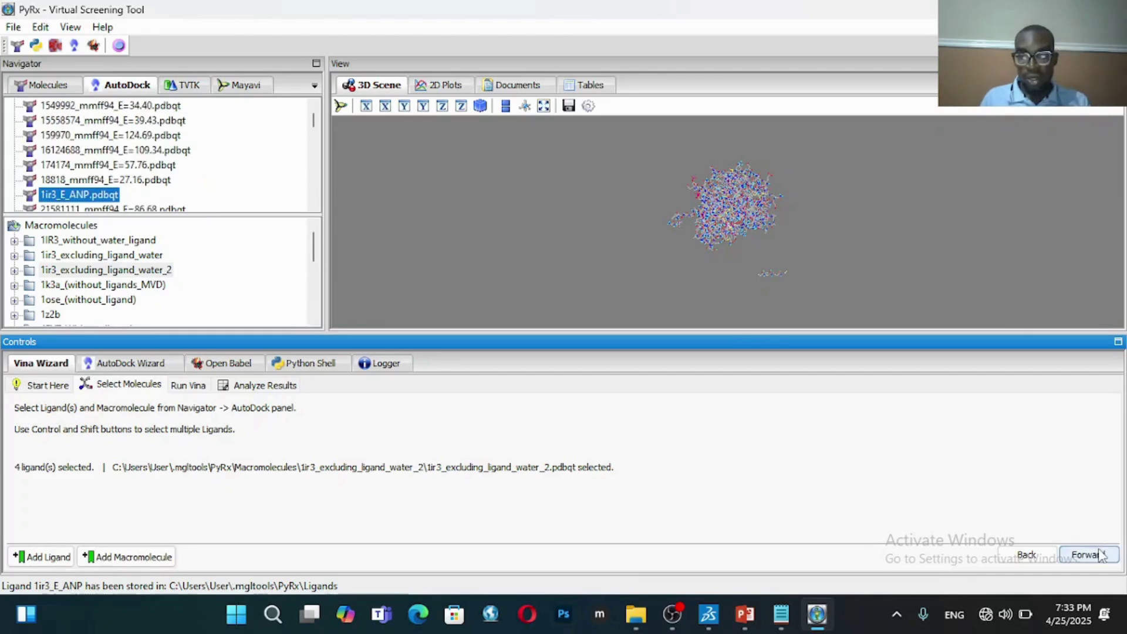
left_click(1089, 555)
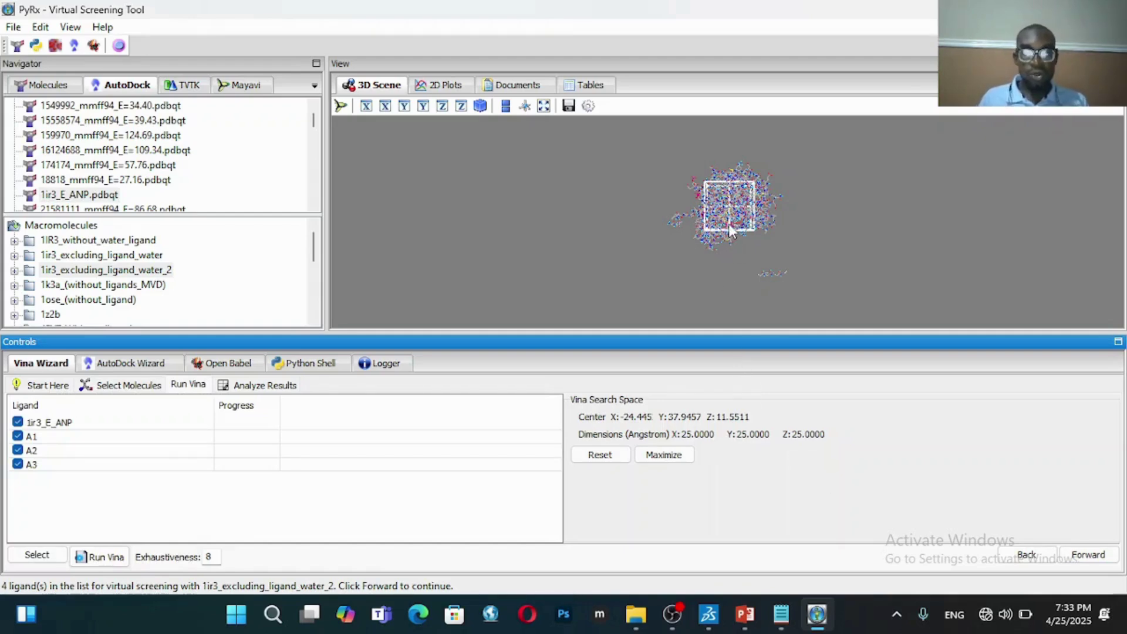
Step: Check the saved coordinates in Notepad, then enlarge and zoom the PyRx 3D scene
left_click(781, 614)
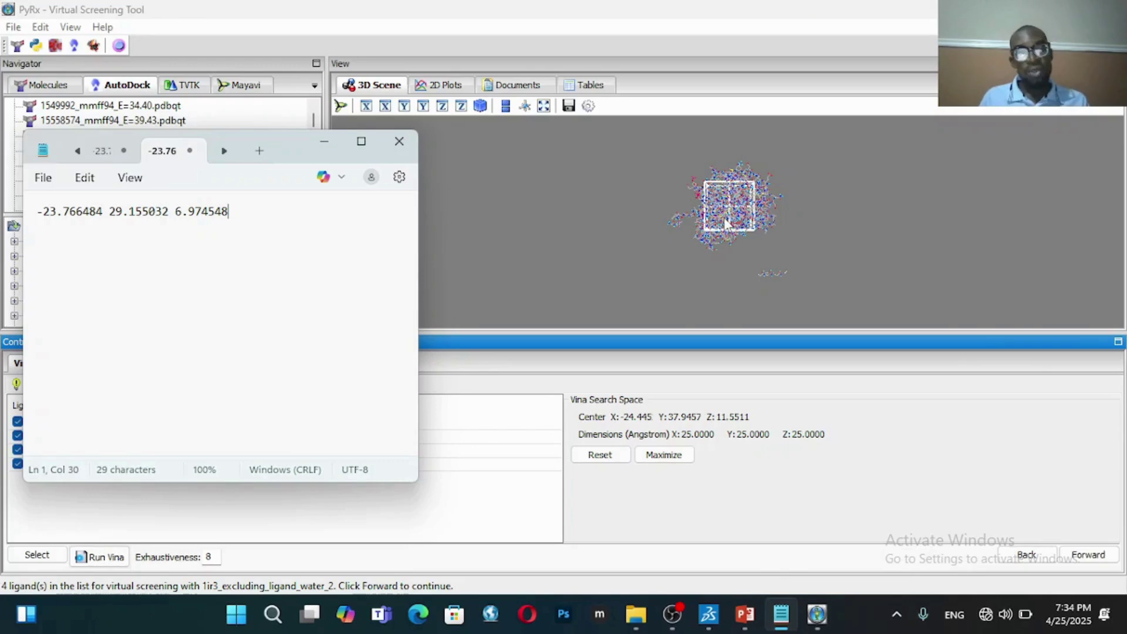
left_click(770, 245)
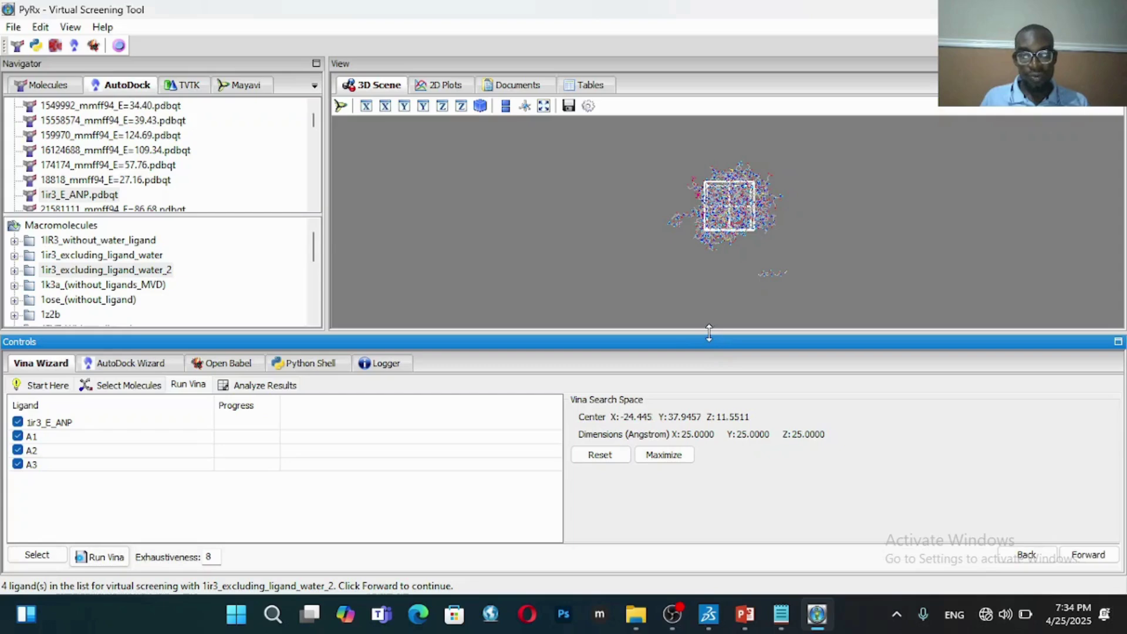
left_click_drag(709, 333, 708, 376)
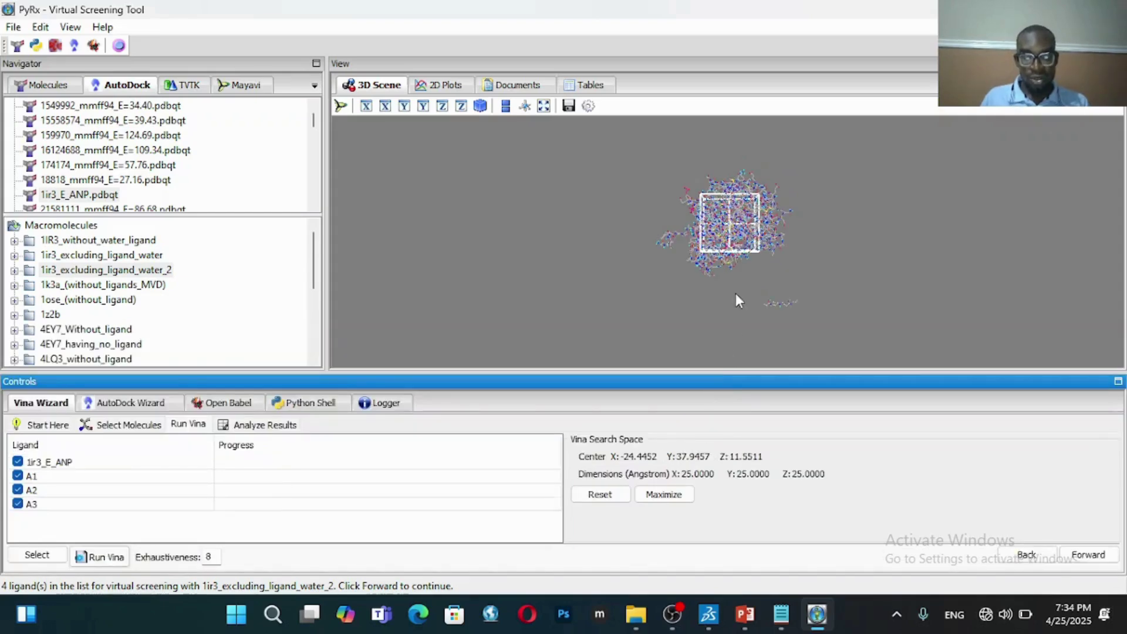
scroll(736, 293, "up", 5)
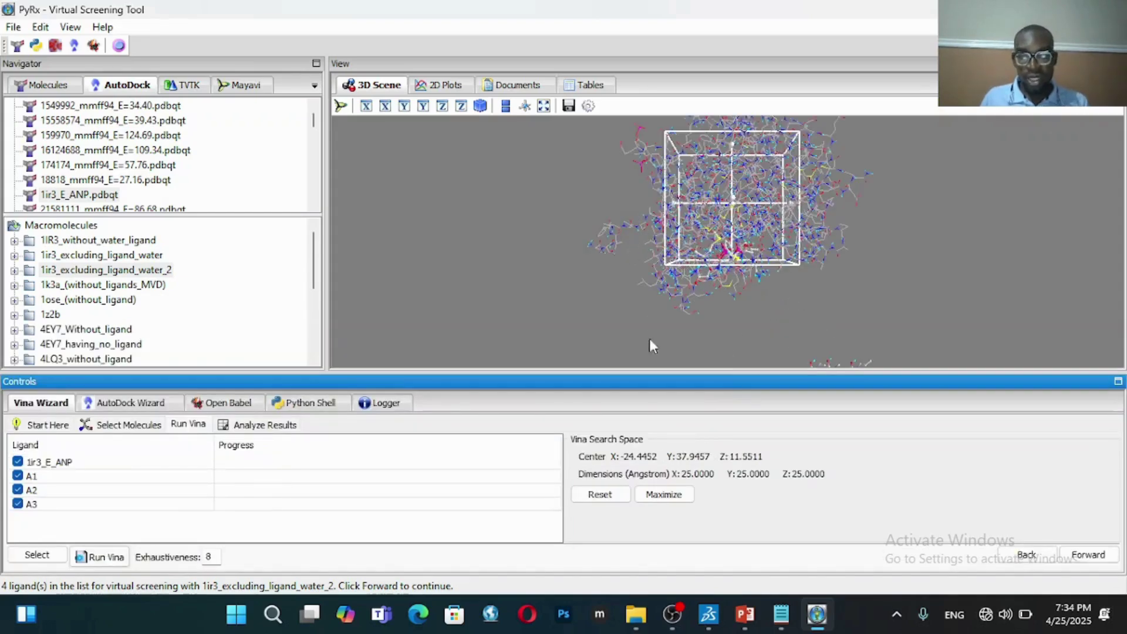
Step: Prefix the three Notepad coordinates with 'X =', 'Y =' and 'Z =', then minimize Notepad
left_click(783, 617)
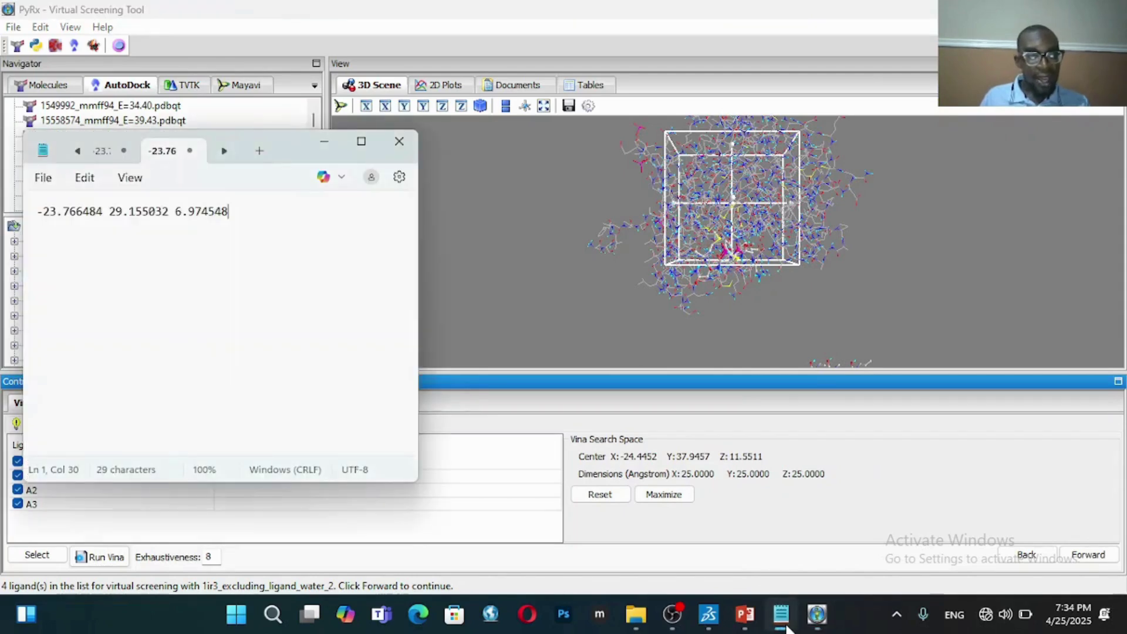
left_click(37, 212)
type("X =")
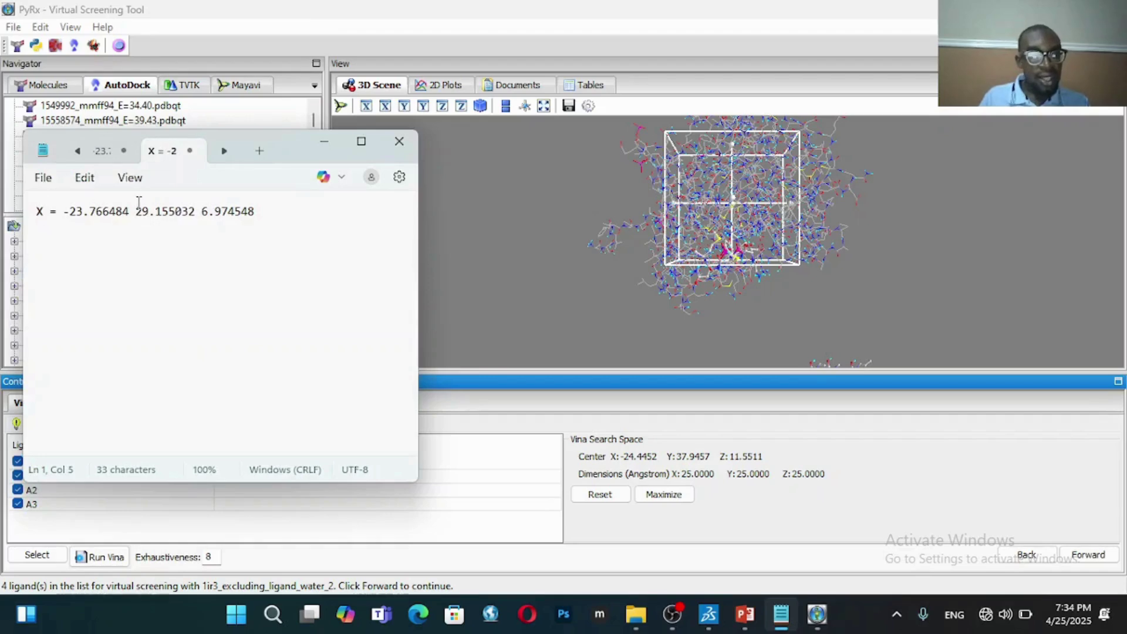
left_click(137, 211)
type("Y =")
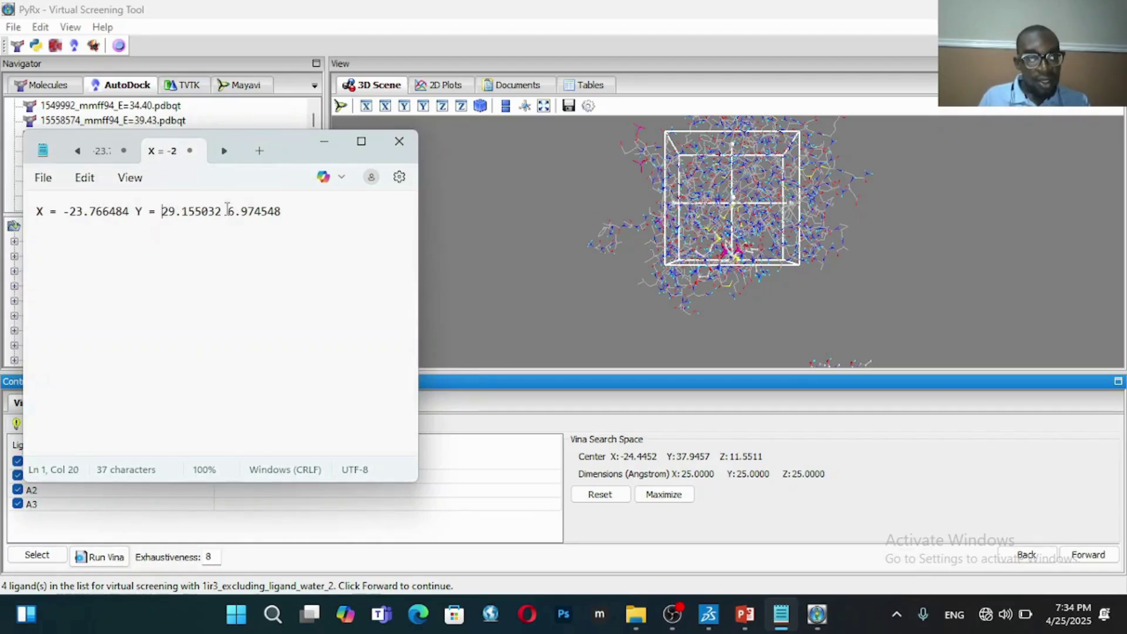
left_click(227, 211)
type("Z =")
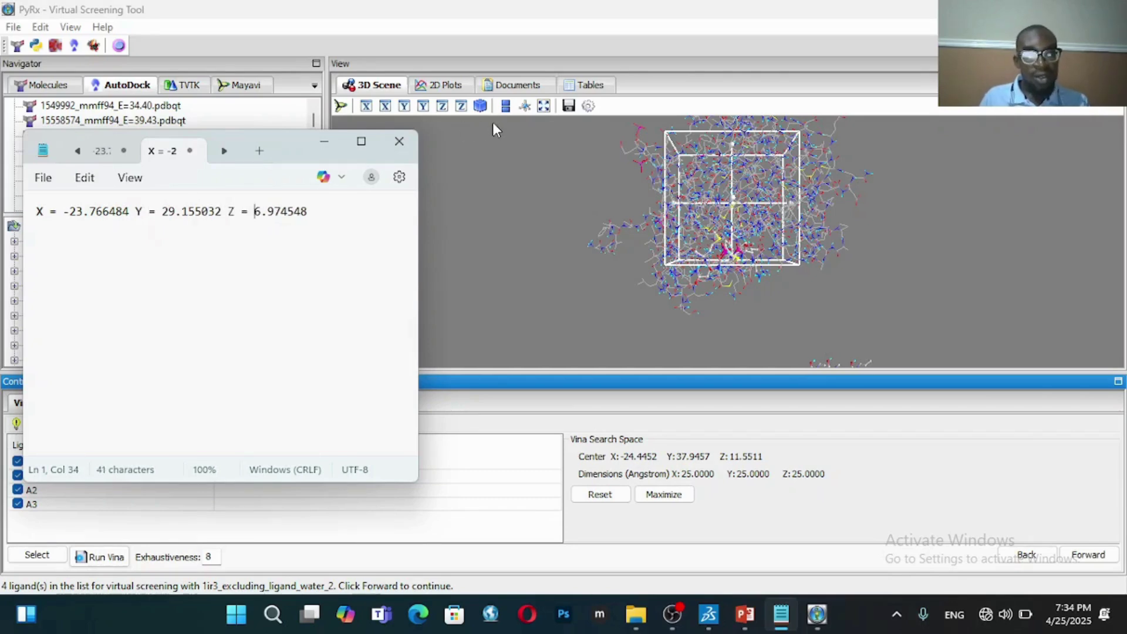
left_click(324, 143)
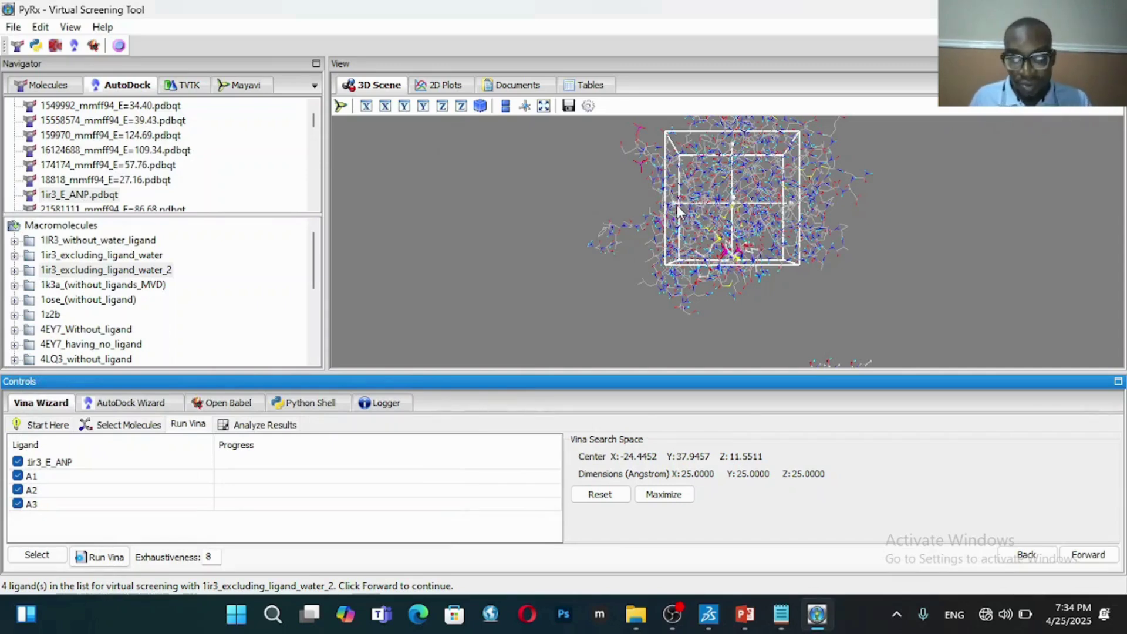
Step: Drag the grid box faces to centre it near X -23.80, Y 29.16, Z 6.98
scroll(749, 229, "up", 5)
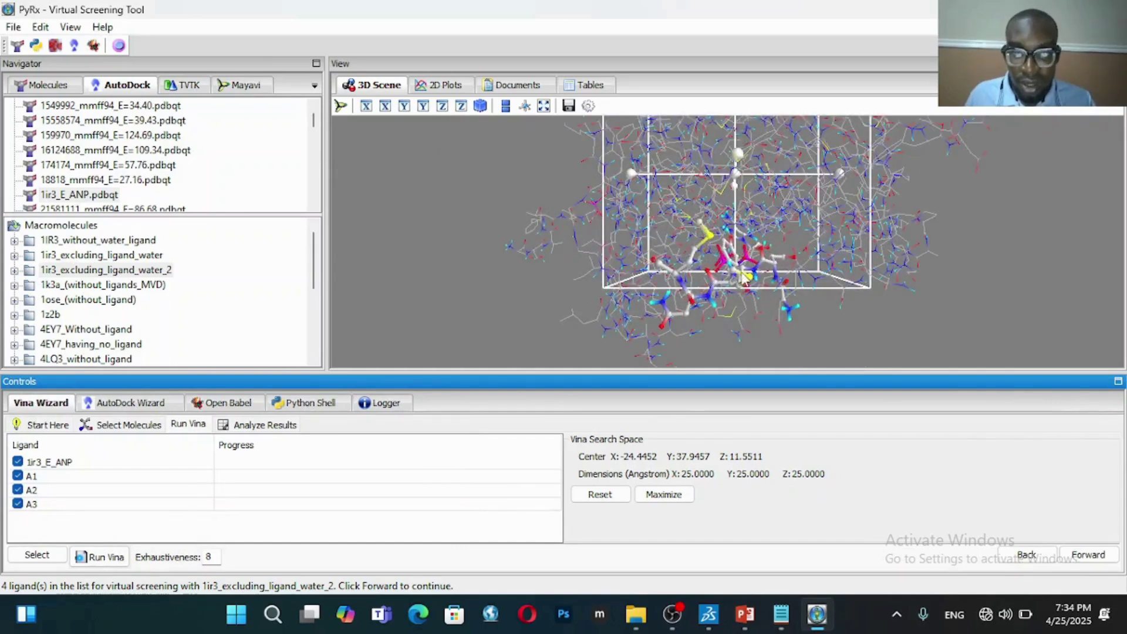
scroll(769, 276, "down", 4)
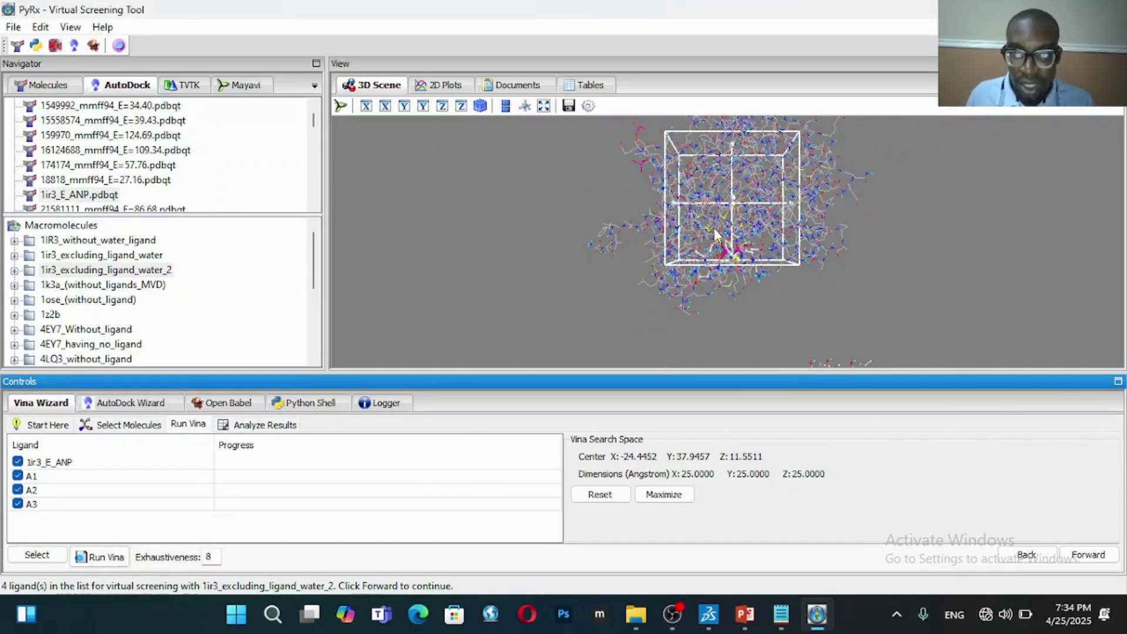
left_click_drag(672, 210, 687, 210)
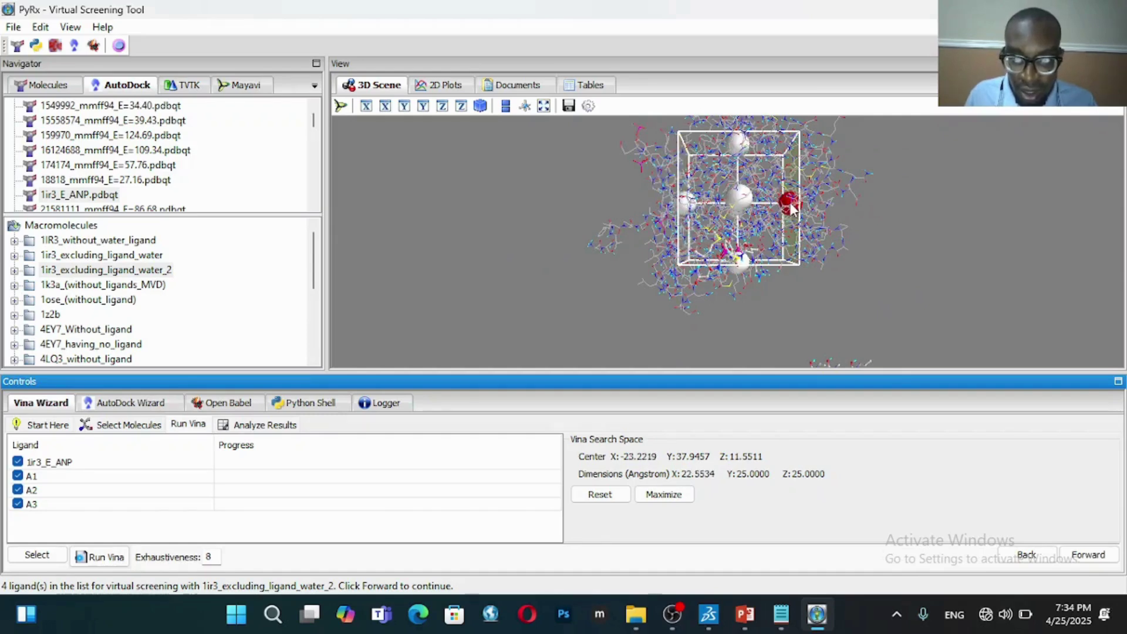
left_click_drag(791, 208, 786, 206)
scroll(681, 223, "up", 2)
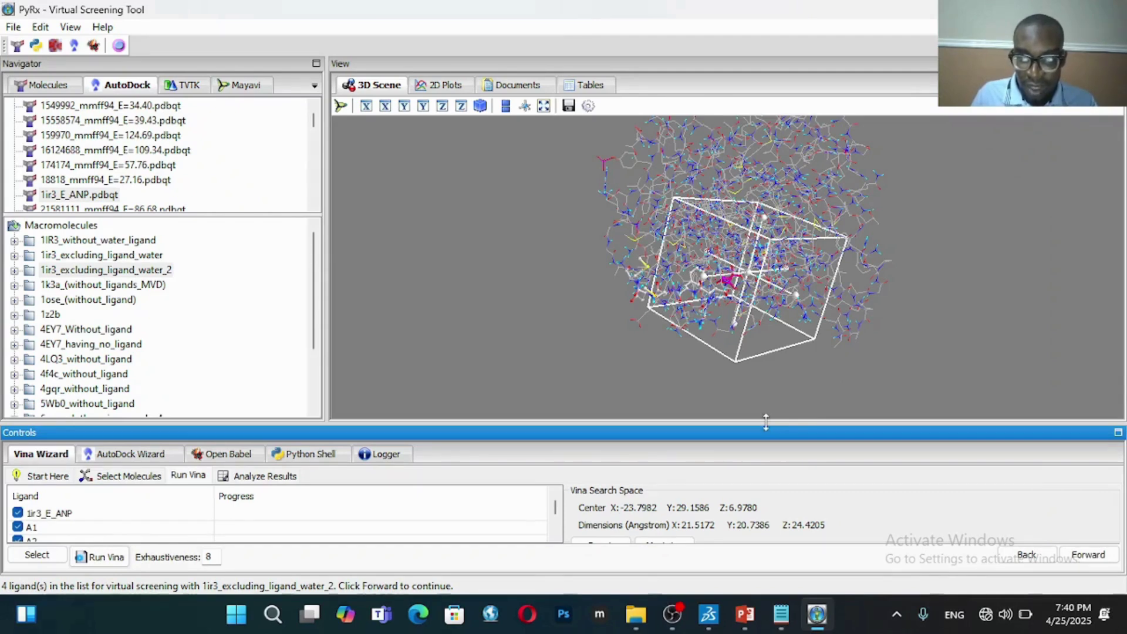
left_click_drag(767, 423, 749, 373)
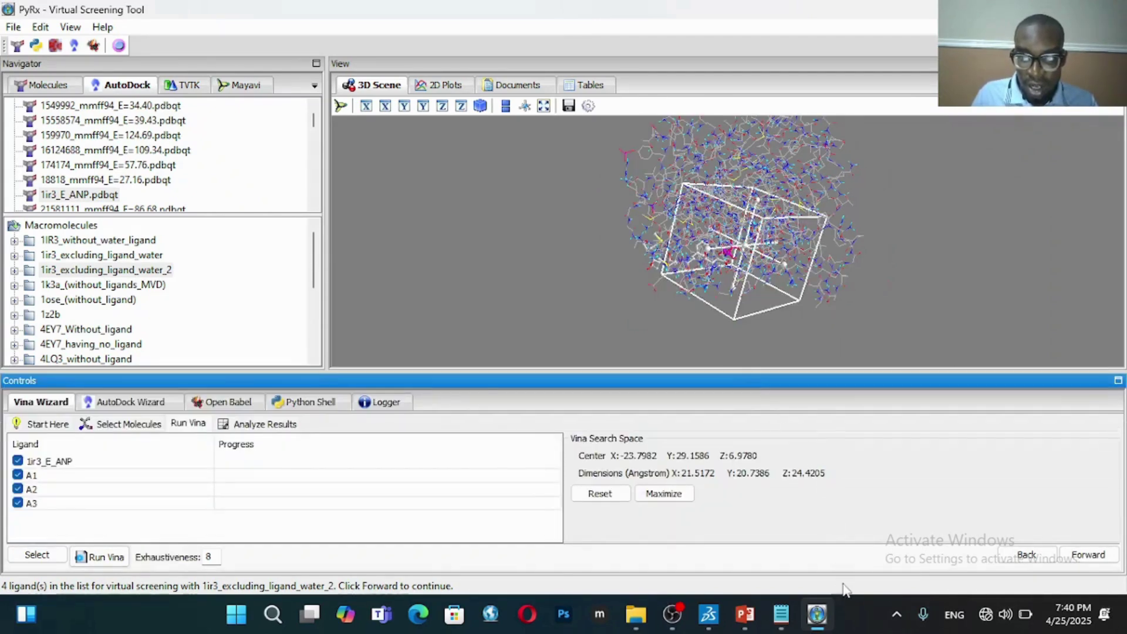
left_click(781, 615)
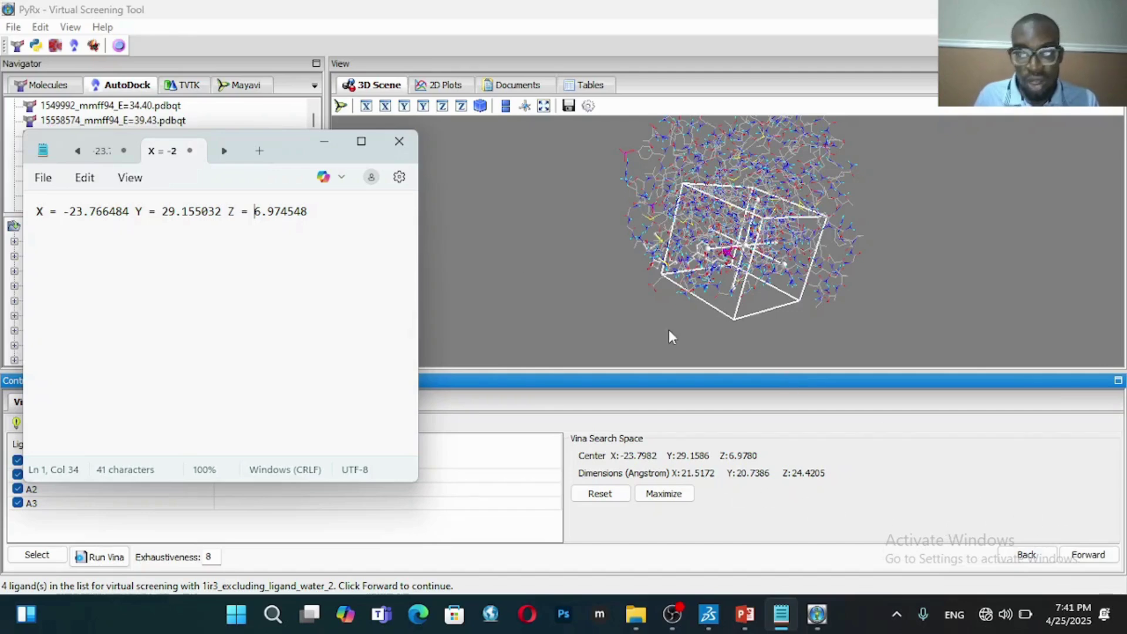
Step: Run Vina docking of 1ir3_E_ANP, A1, A2 and A3 against the receptor
left_click(325, 145)
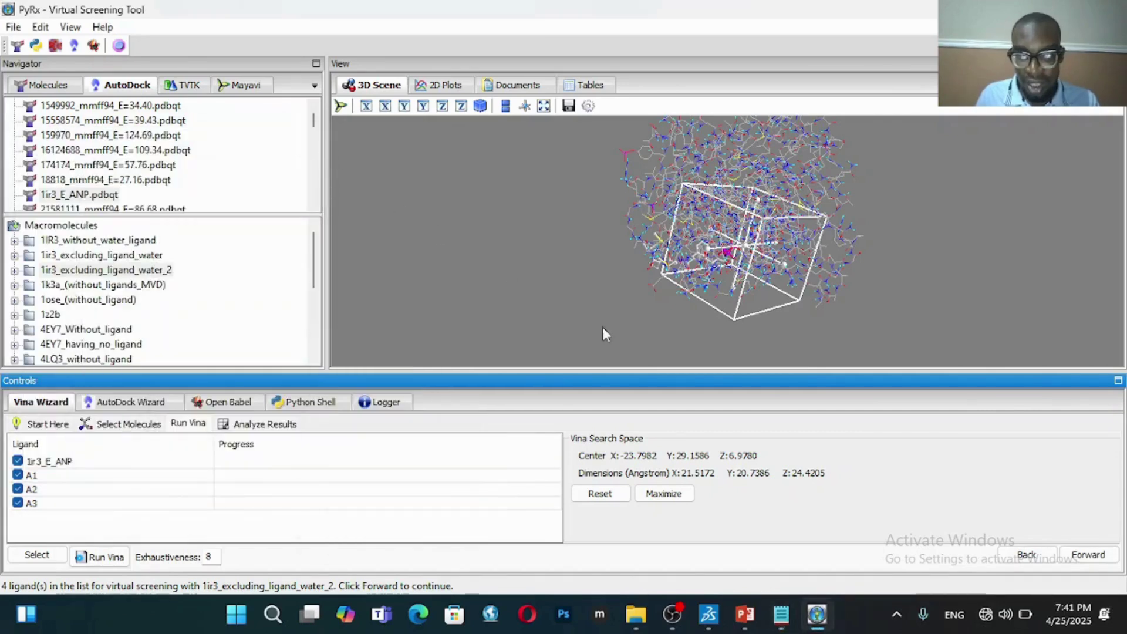
left_click(1098, 559)
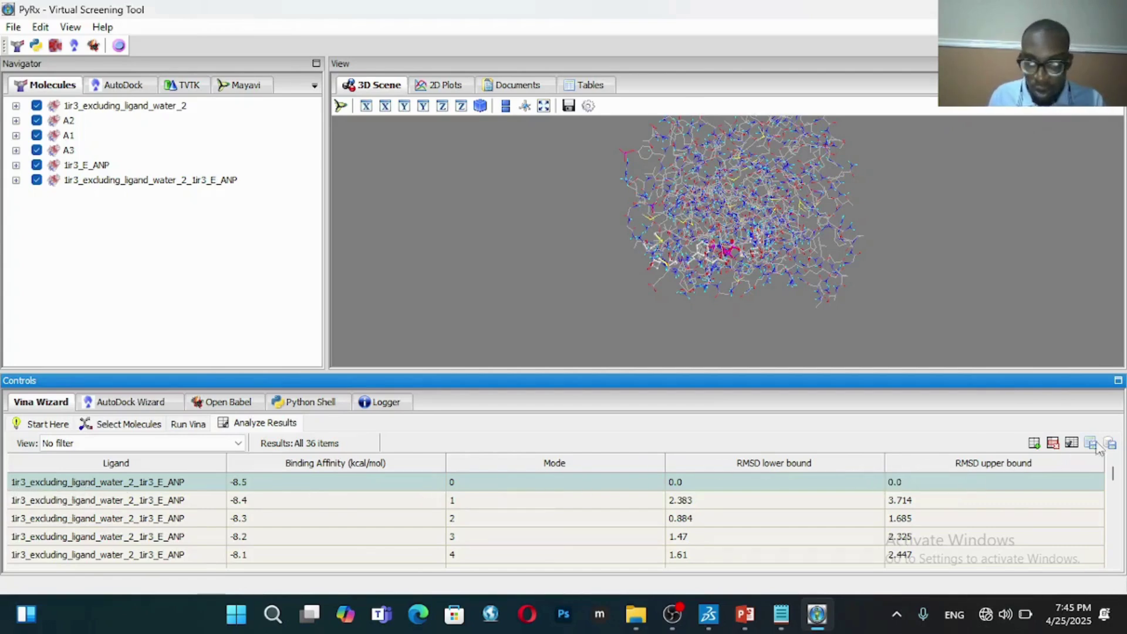
left_click(1114, 505)
left_click(1115, 507)
left_click(1113, 462)
left_click(1111, 462)
left_click(1112, 463)
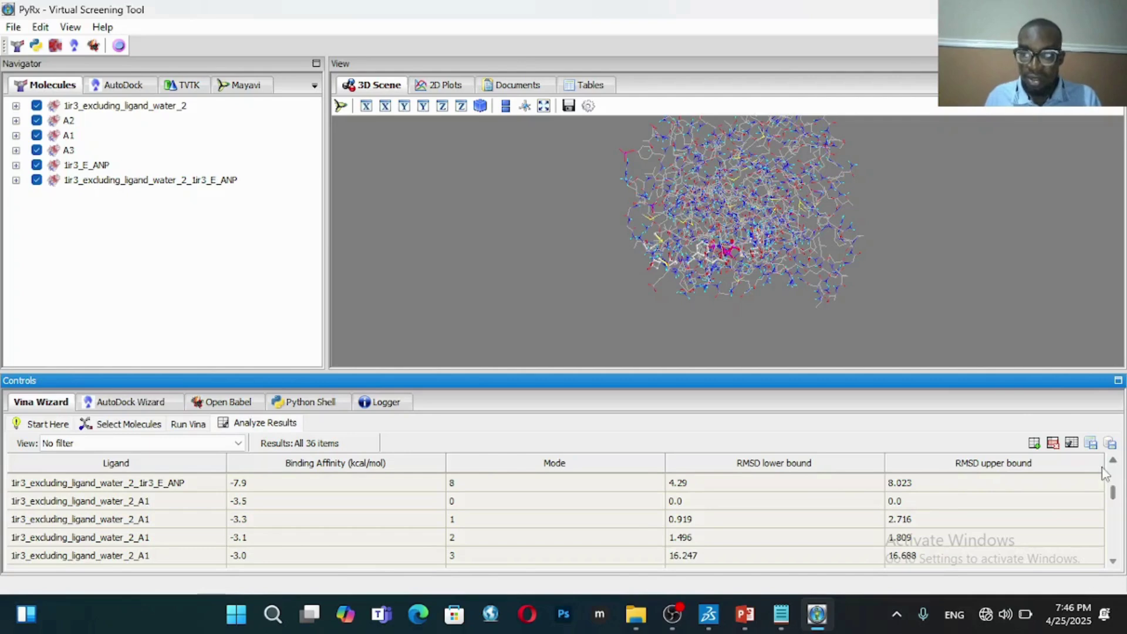
left_click_drag(1113, 501, 1114, 485)
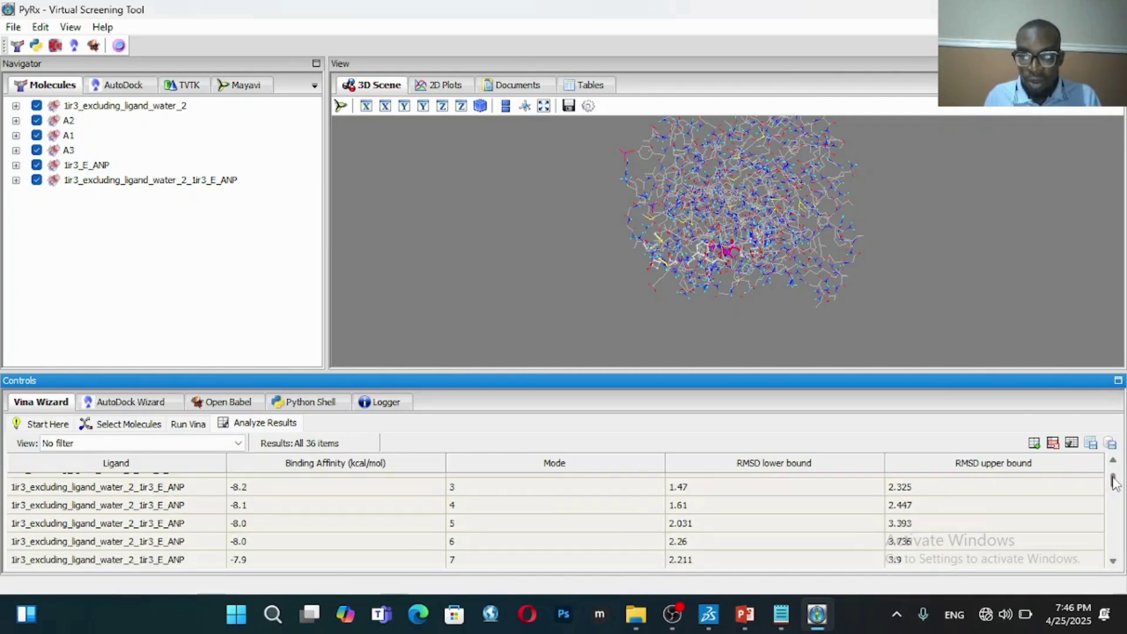
Step: Show the Docking Results table sorted by Date Created, newest first
left_click(589, 85)
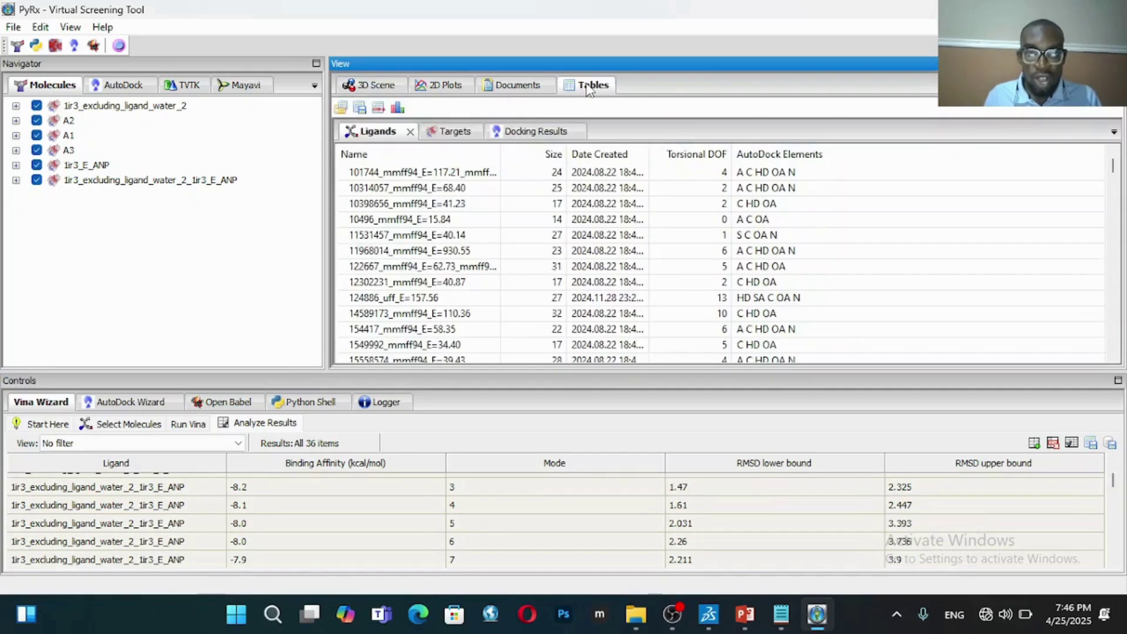
left_click(552, 132)
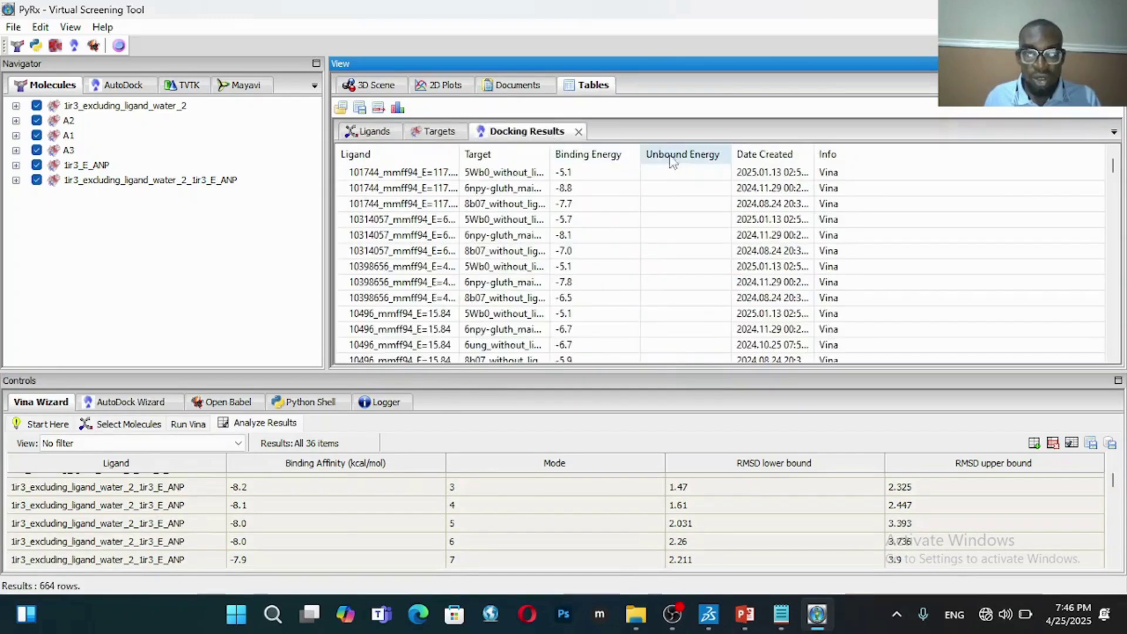
left_click(758, 155)
left_click(758, 156)
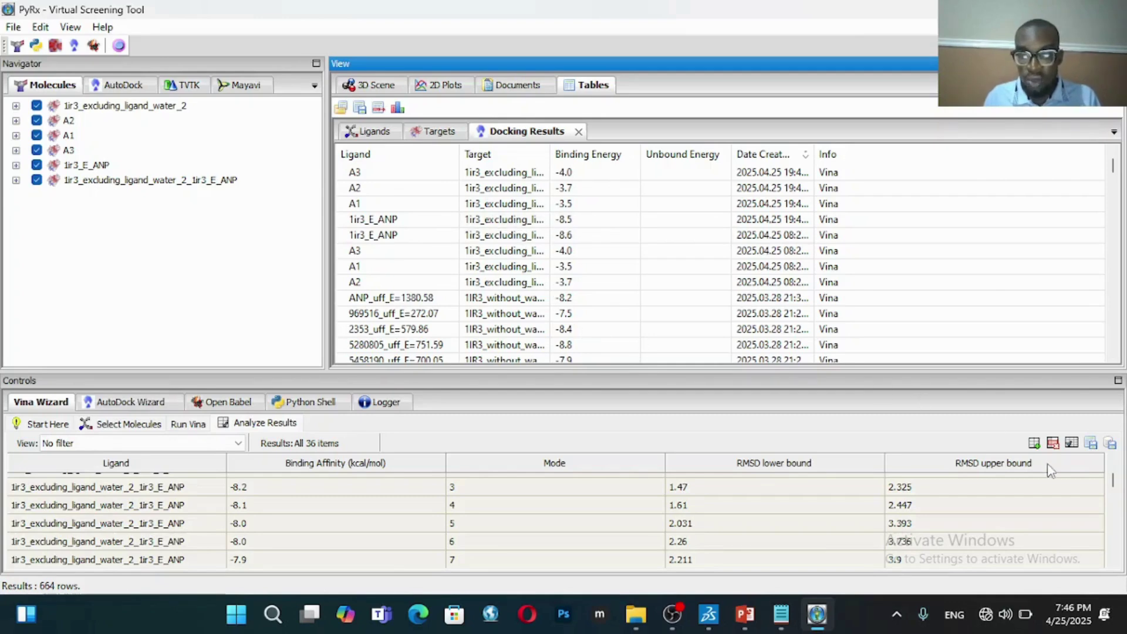
Step: Save the docking results as 1ir3_antidiabetic_results CSV in Downloads' molecular docking folder
left_click(1092, 444)
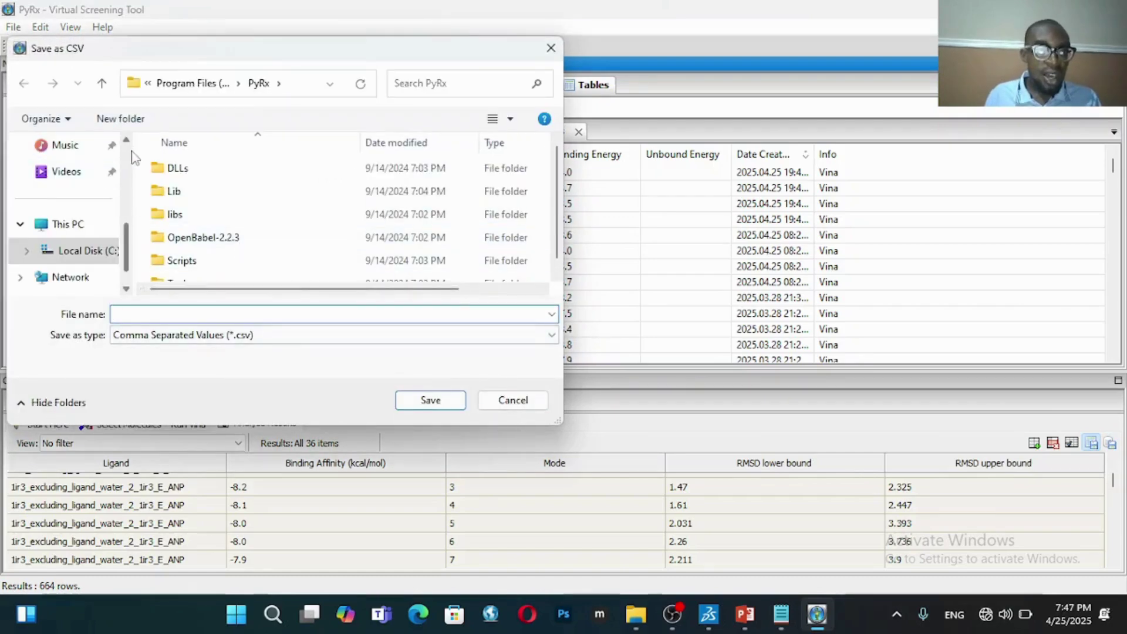
scroll(94, 246, "up", 5)
left_click(91, 257)
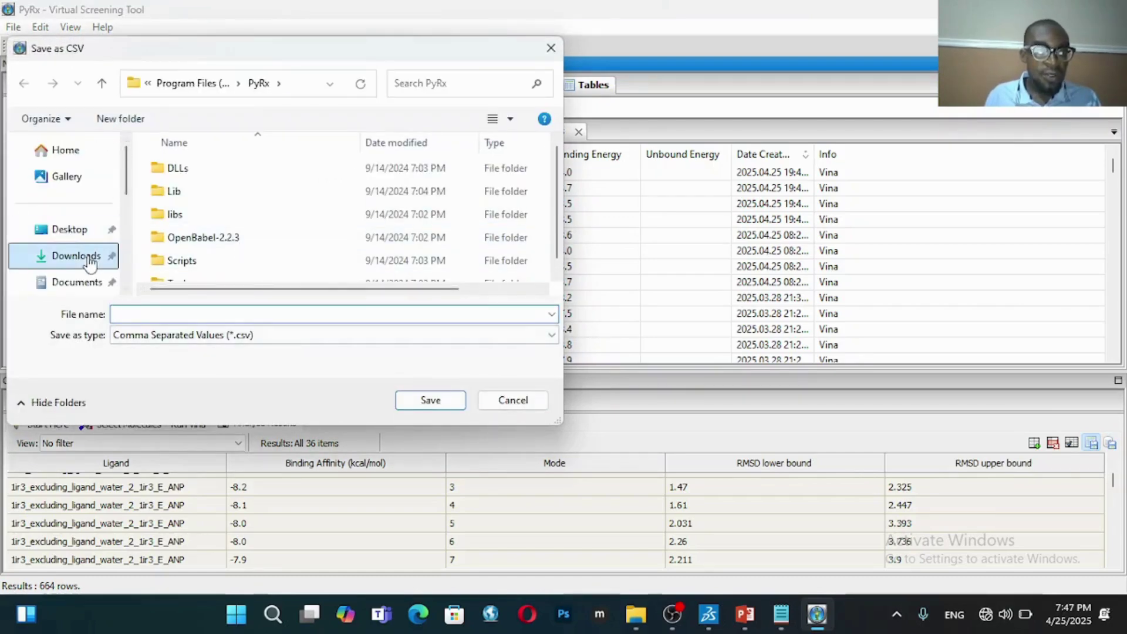
double_click(228, 188)
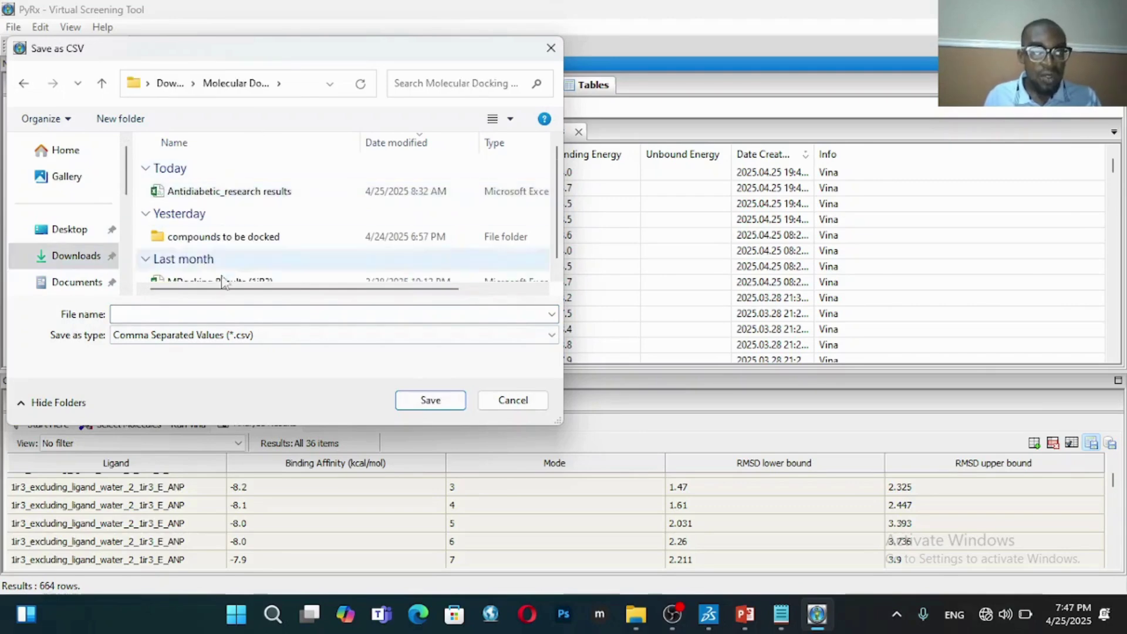
left_click(220, 314)
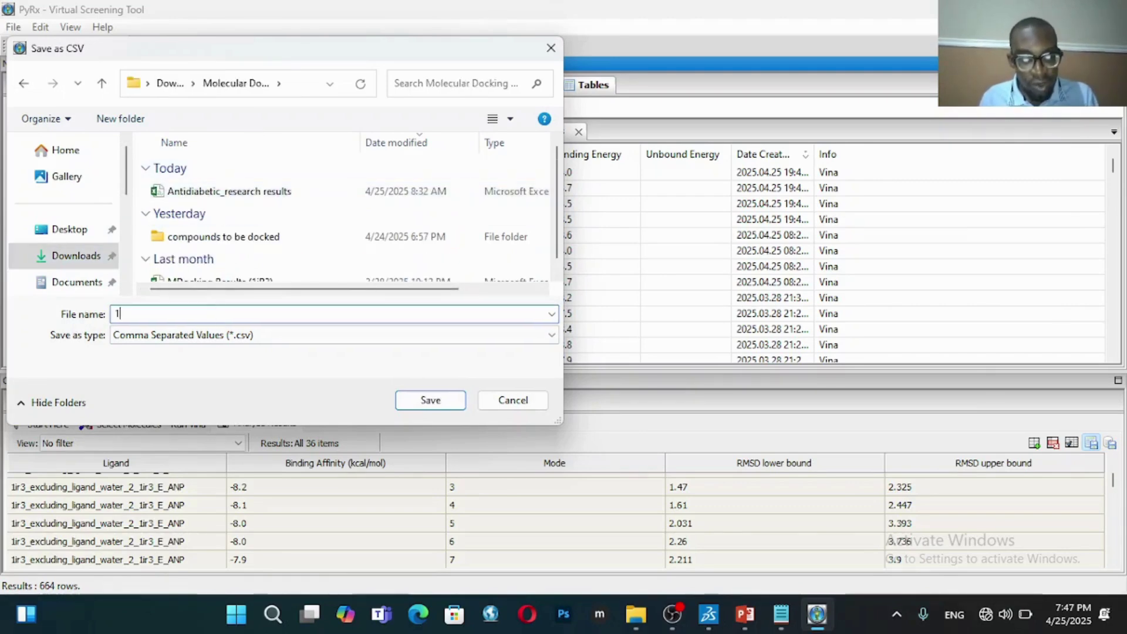
type("1ir")
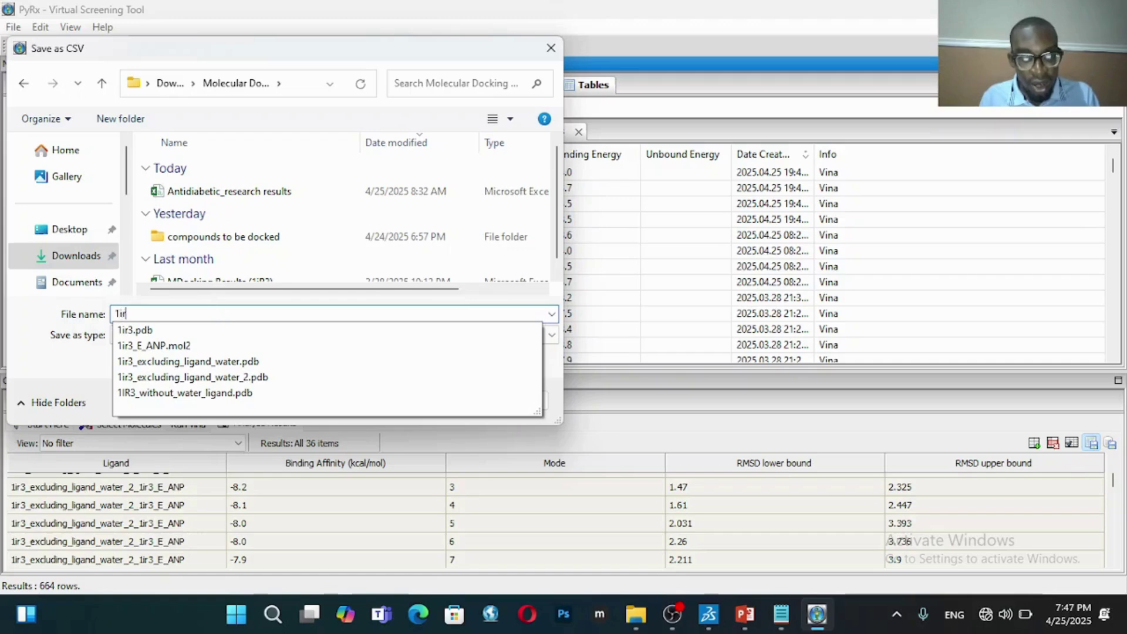
type("3_")
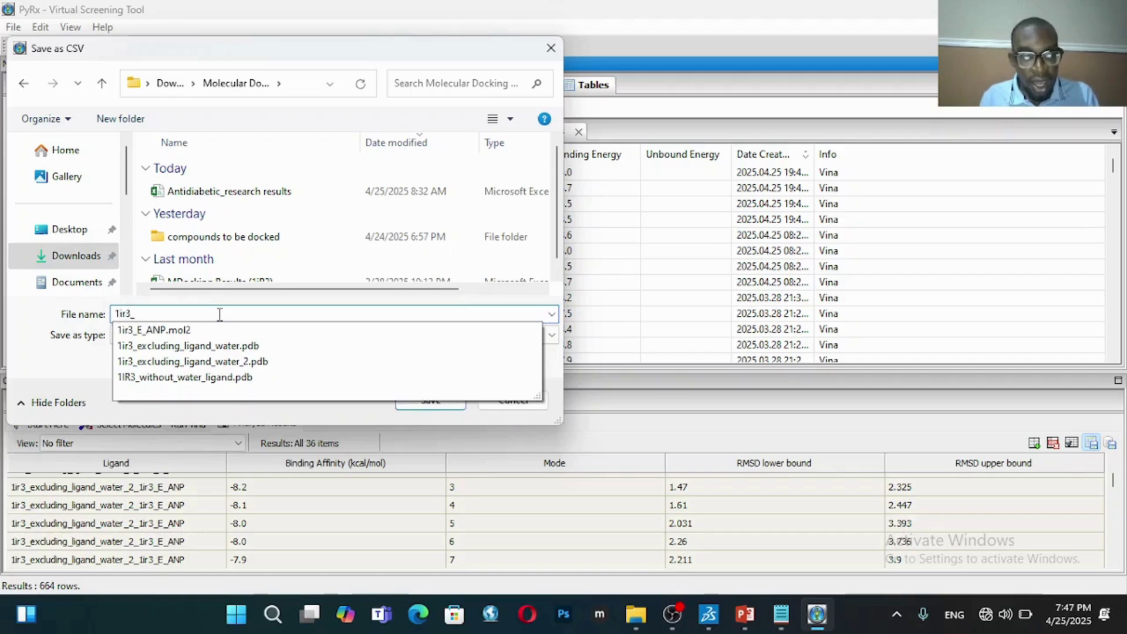
type("antidiabetic")
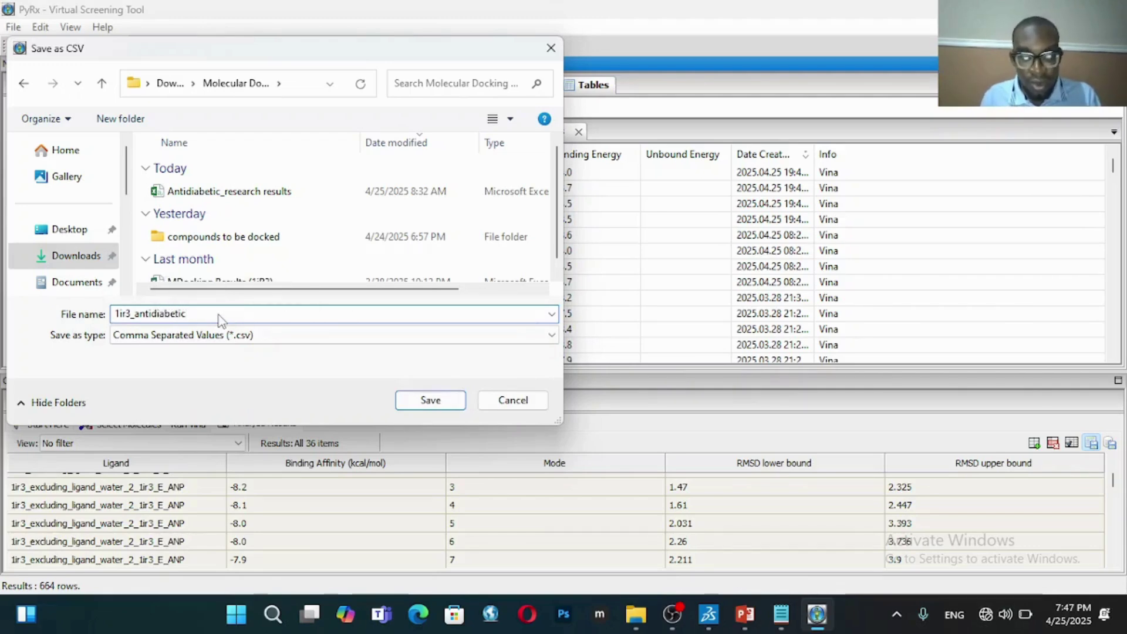
type("_resu;ts")
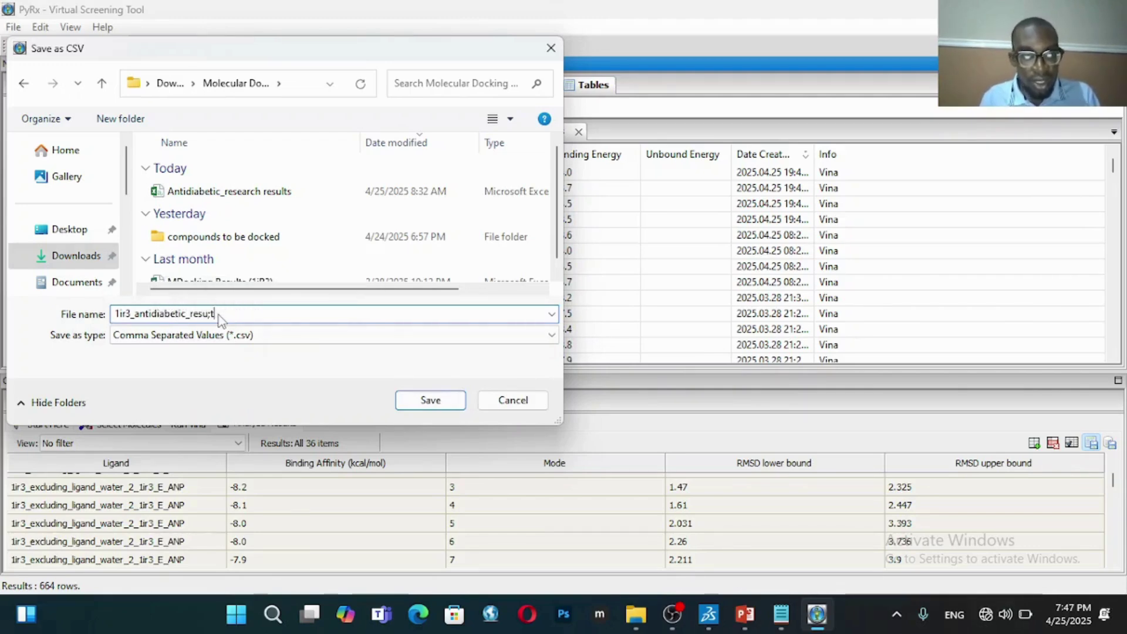
key("BackSpace")
key("BackSpace")
key("BackSpace")
type("lt")
left_click(429, 400)
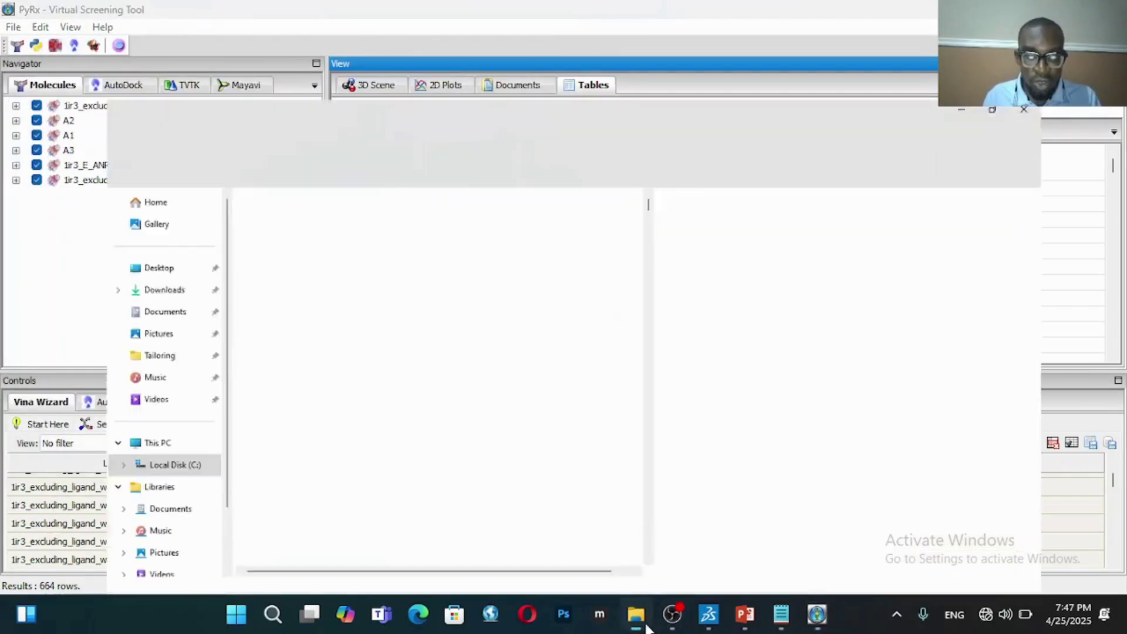
Step: Open 1ir3_antidiabetic_results in Excel from Downloads' Molecular Docking antidiabetic research folder
left_click(636, 614)
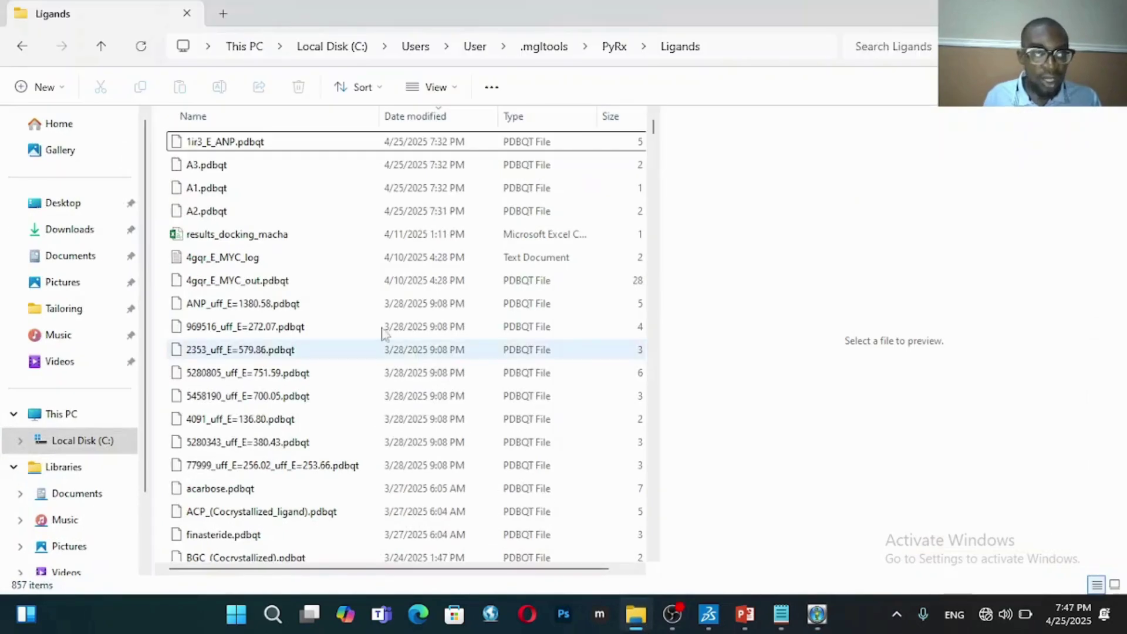
left_click(85, 233)
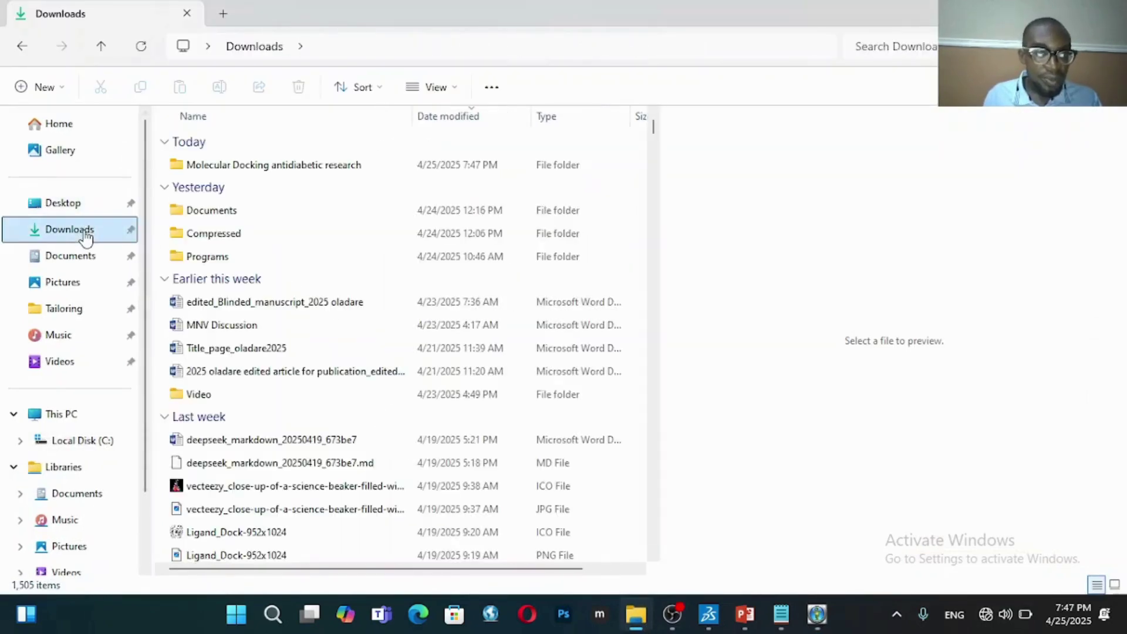
double_click(229, 165)
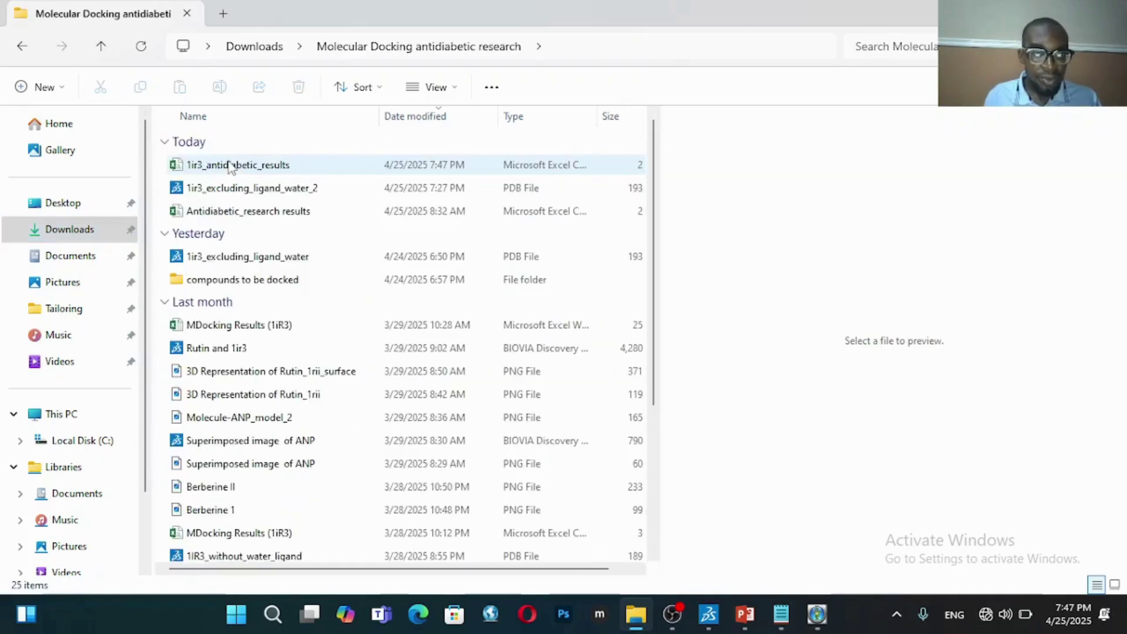
left_click(244, 167)
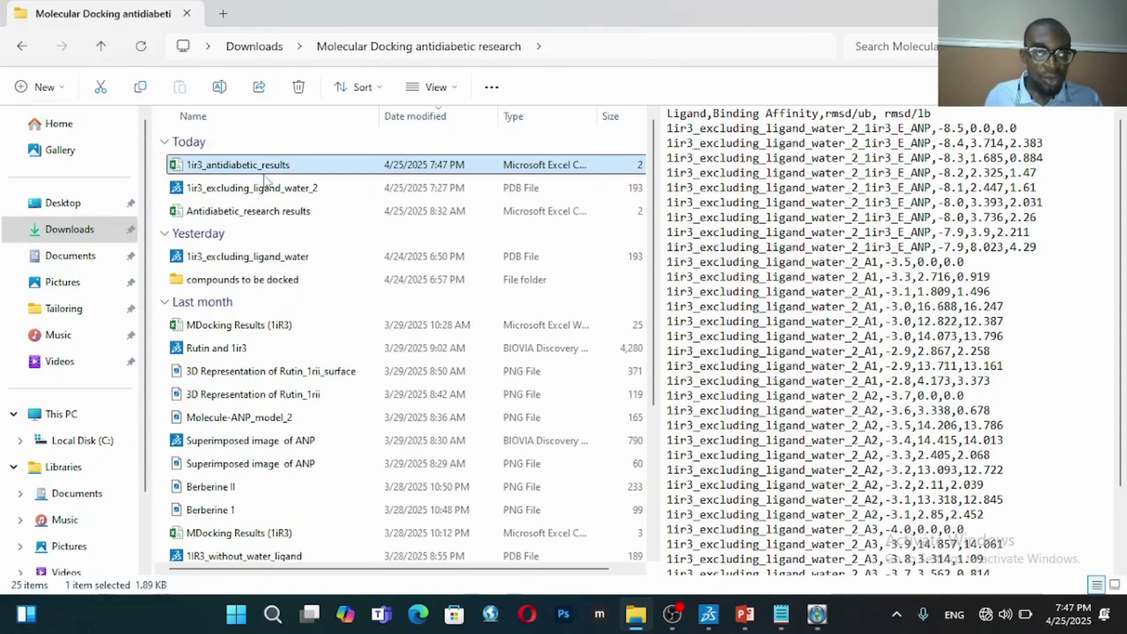
double_click(283, 170)
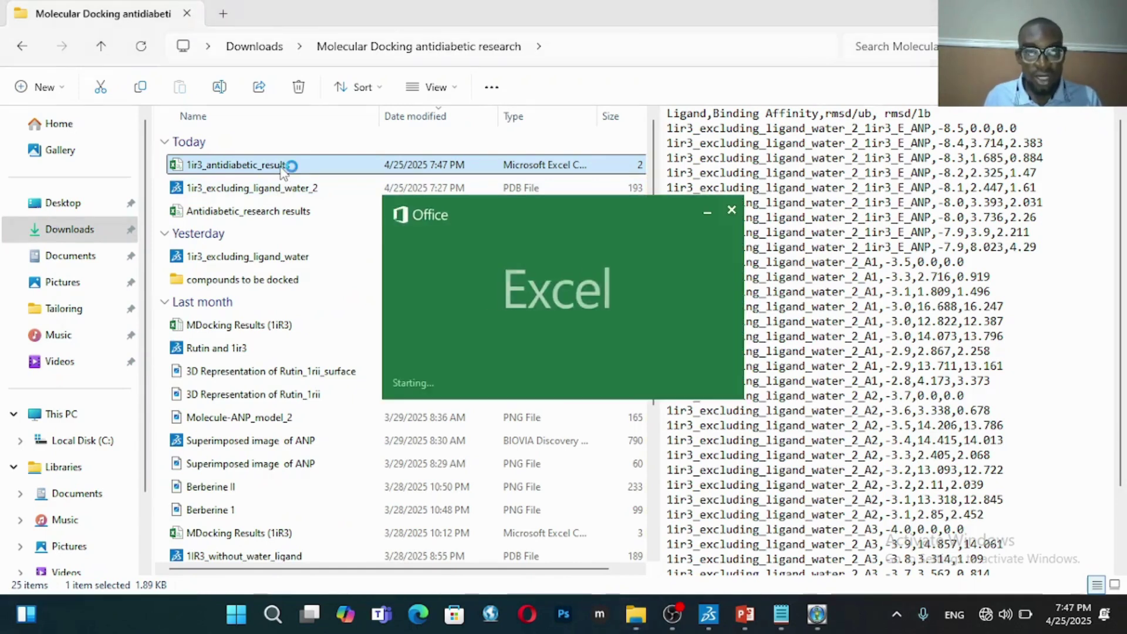